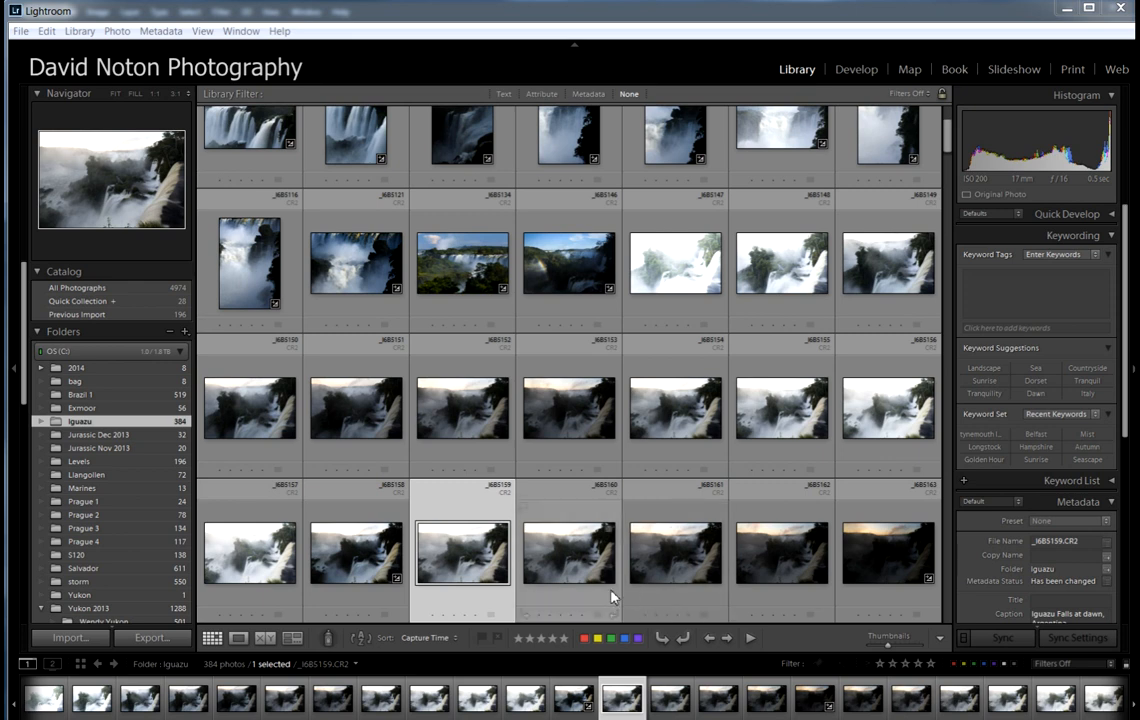
# Step: Compare the exposures of the Iguazu waterfall frames _I6B5158.CR2, _I6B5162.CR2 and _I6B5163.CR2, viewing them enlarged in the Library
pyautogui.moveTo(946, 136); pyautogui.dragTo(946, 153)
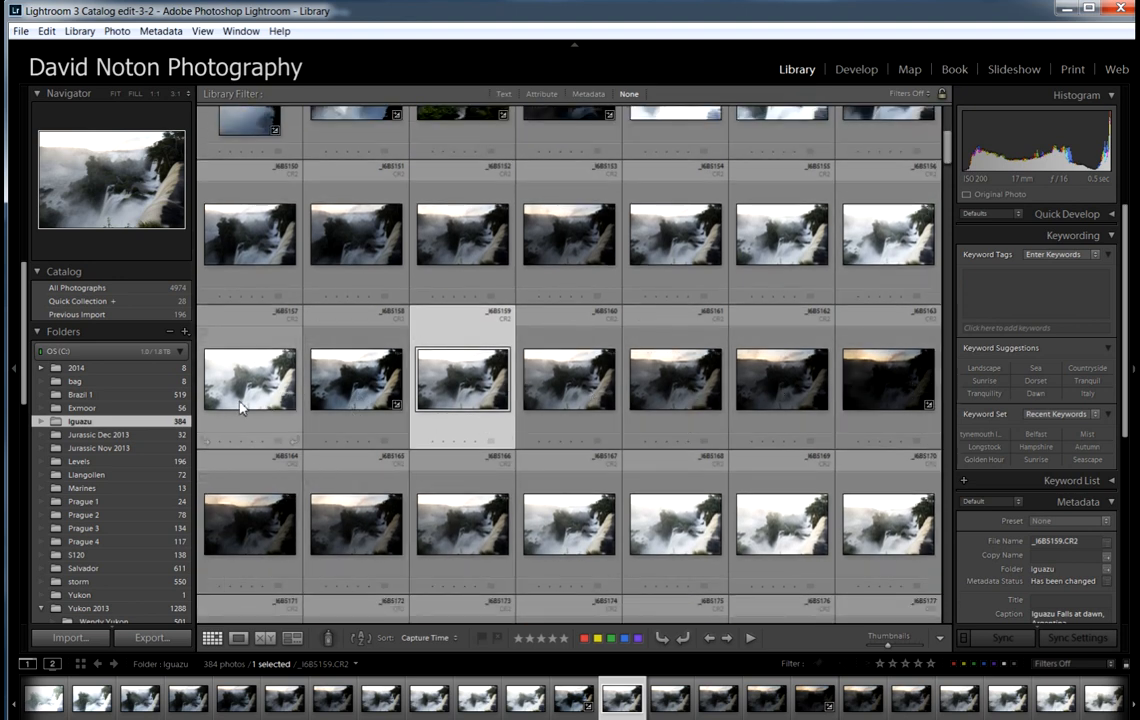
pyautogui.click(372, 392)
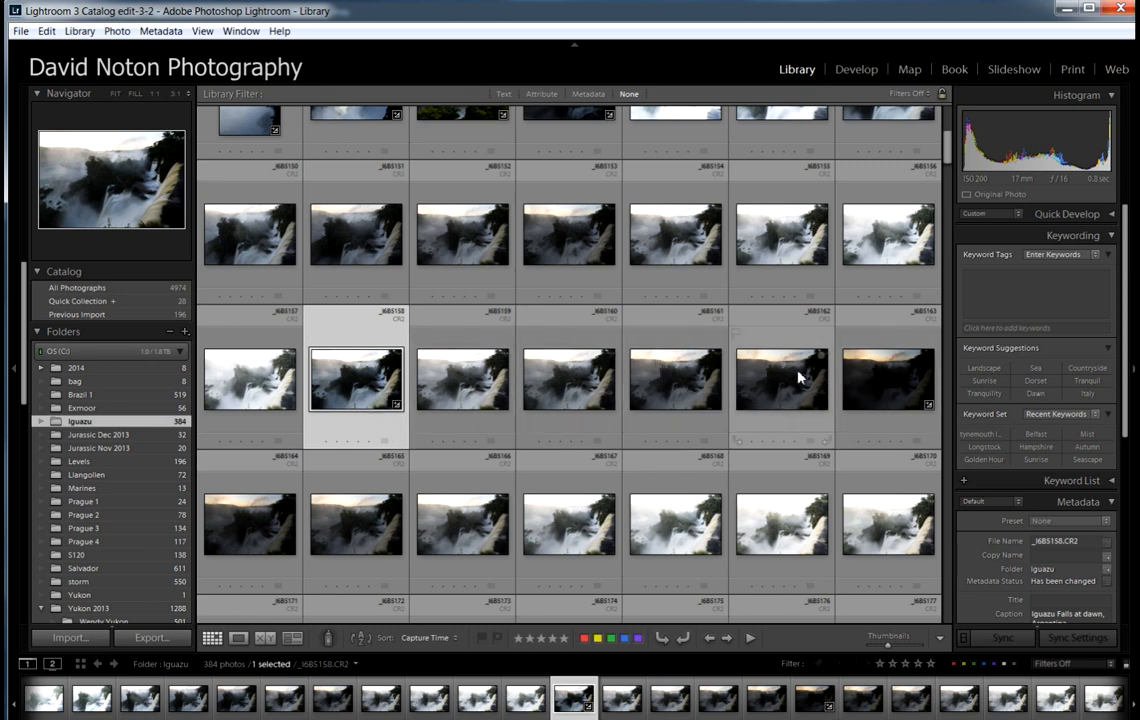
pyautogui.click(776, 388)
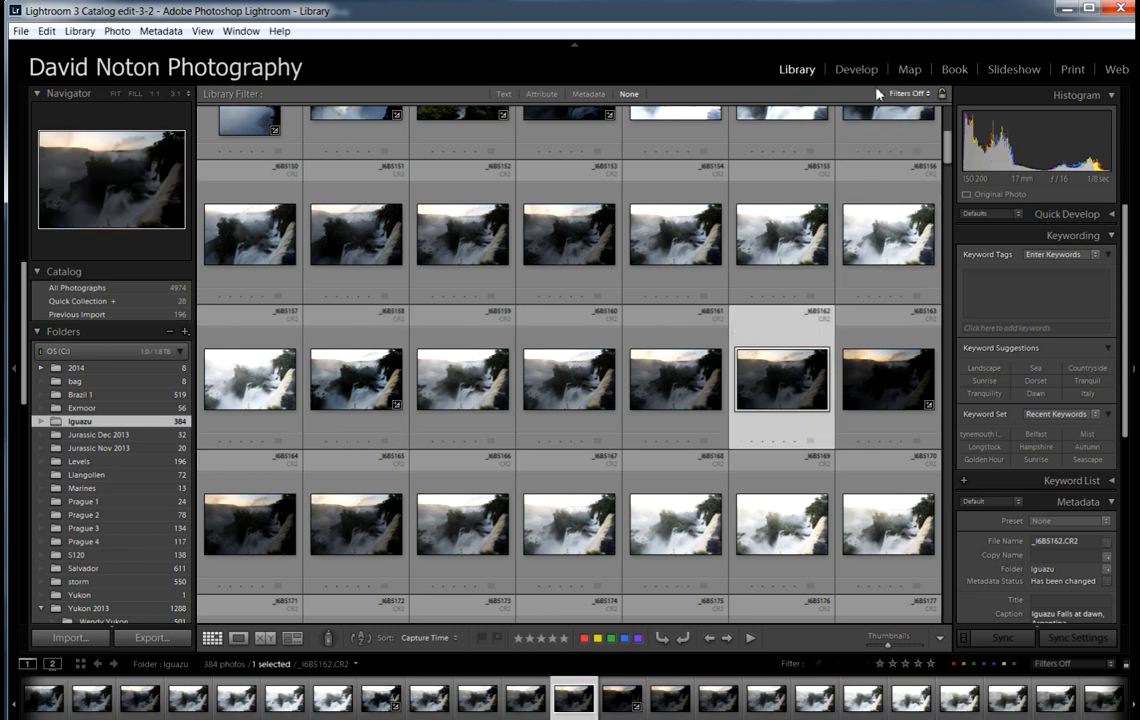
pyautogui.doubleClick(774, 382)
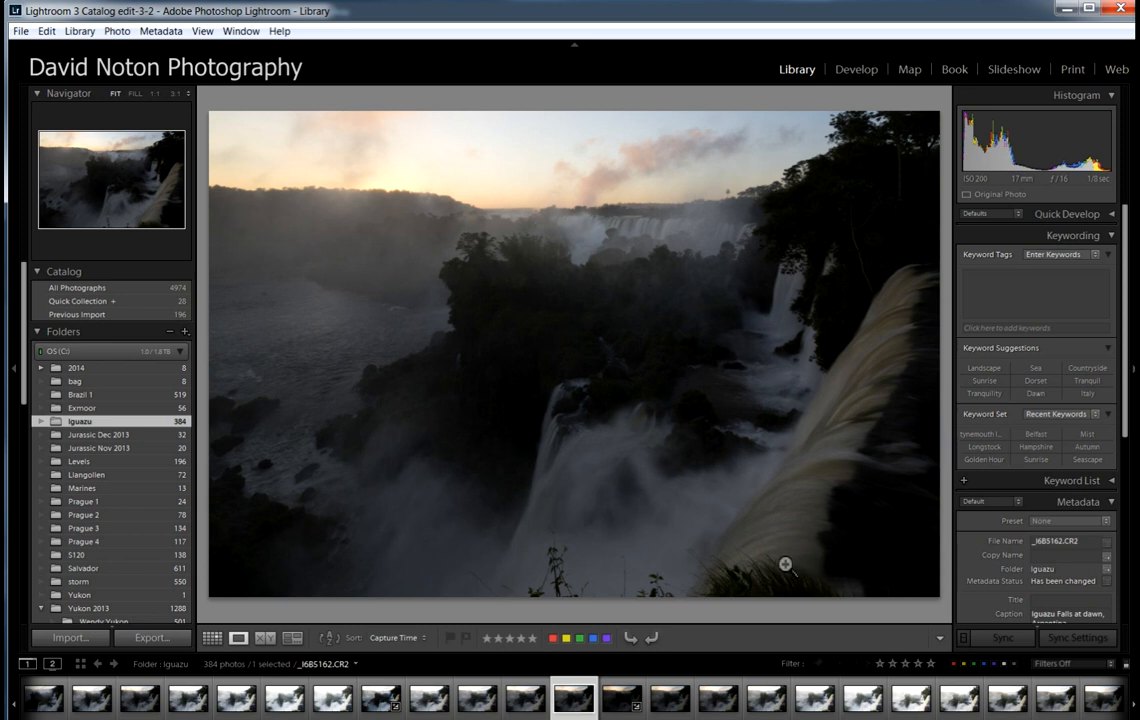
pyautogui.click(381, 702)
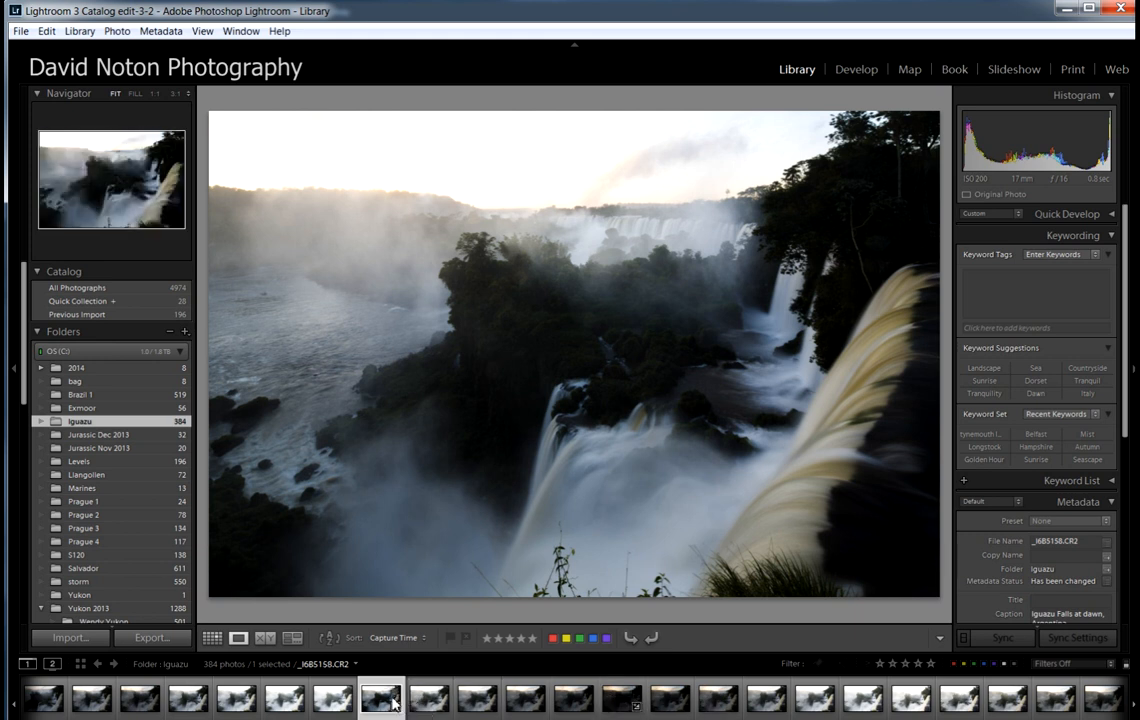
pyautogui.click(623, 701)
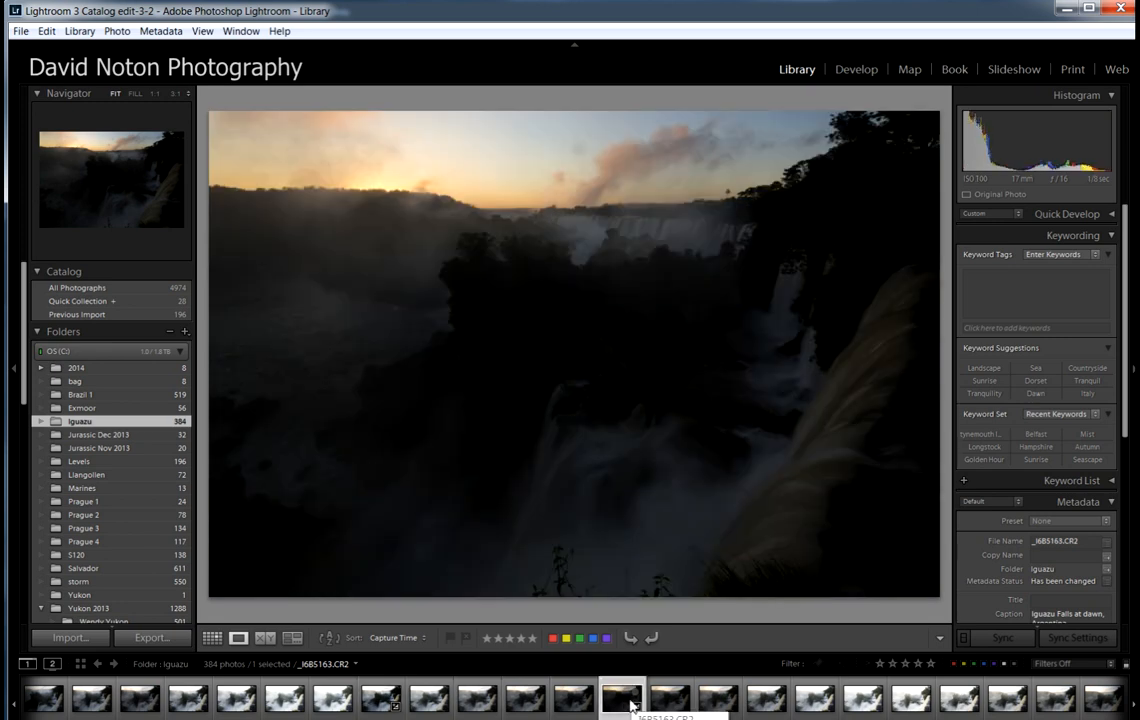
pyautogui.click(378, 702)
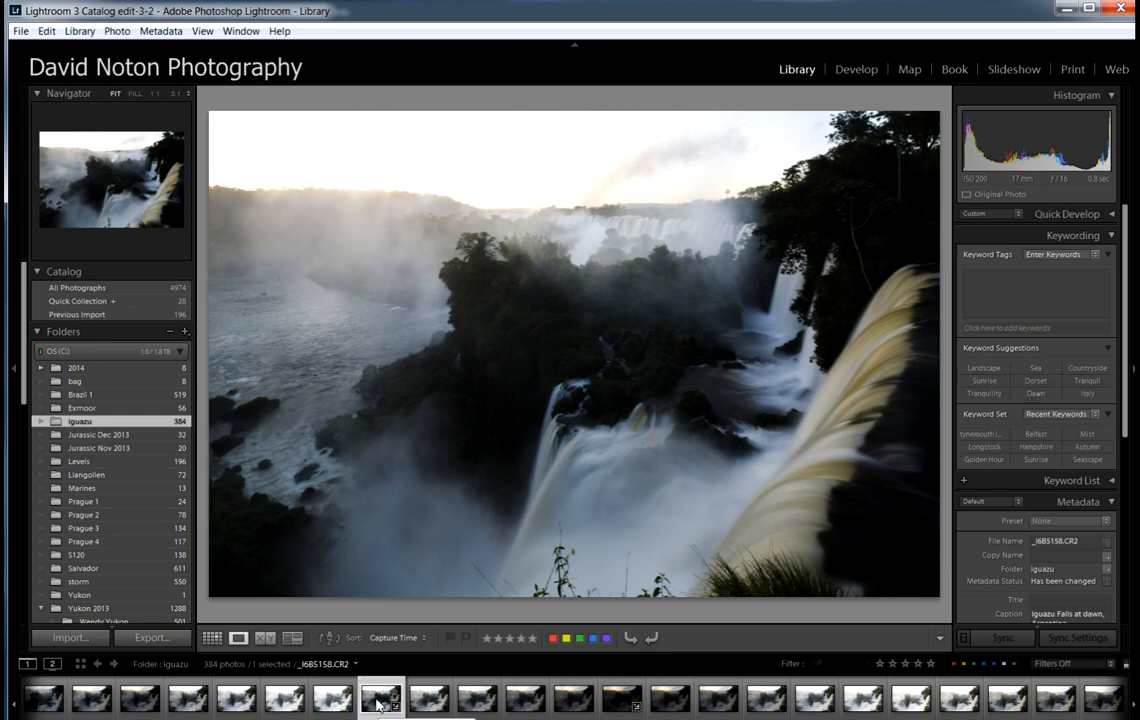
# Step: Reset the develop settings of _I6B5158.CR2 and inspect its highlight clipping in comparison with the darker frame _I6B5163.CR2
pyautogui.click(420, 702)
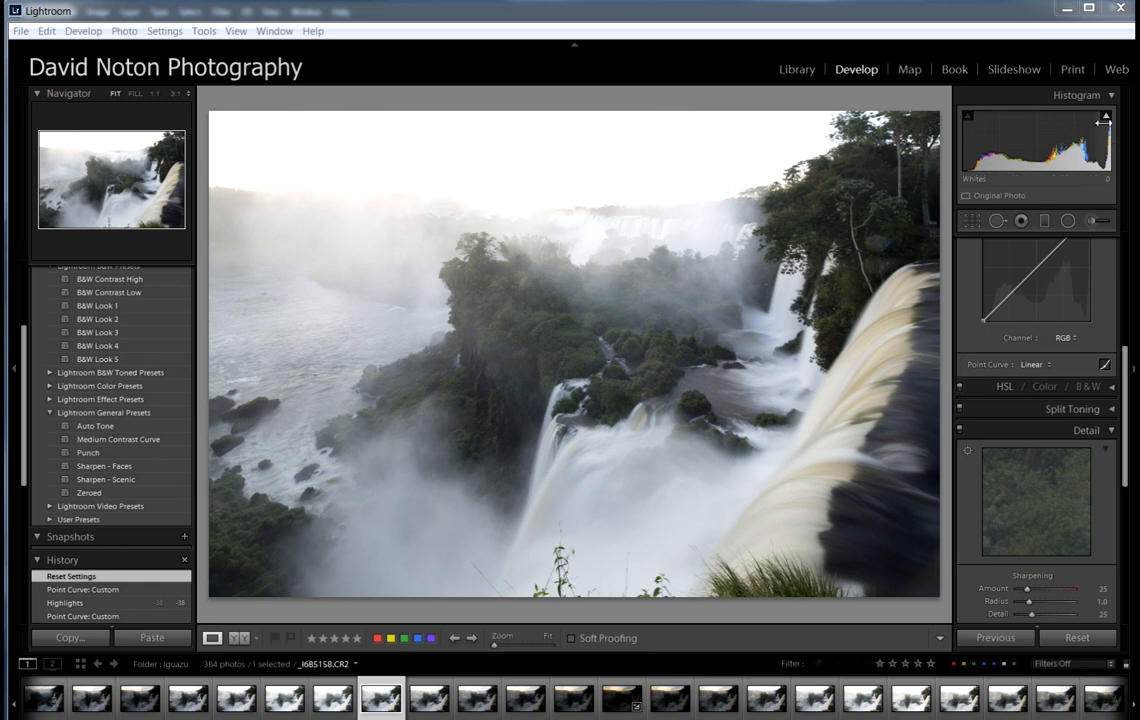
pyautogui.moveTo(1107, 120)
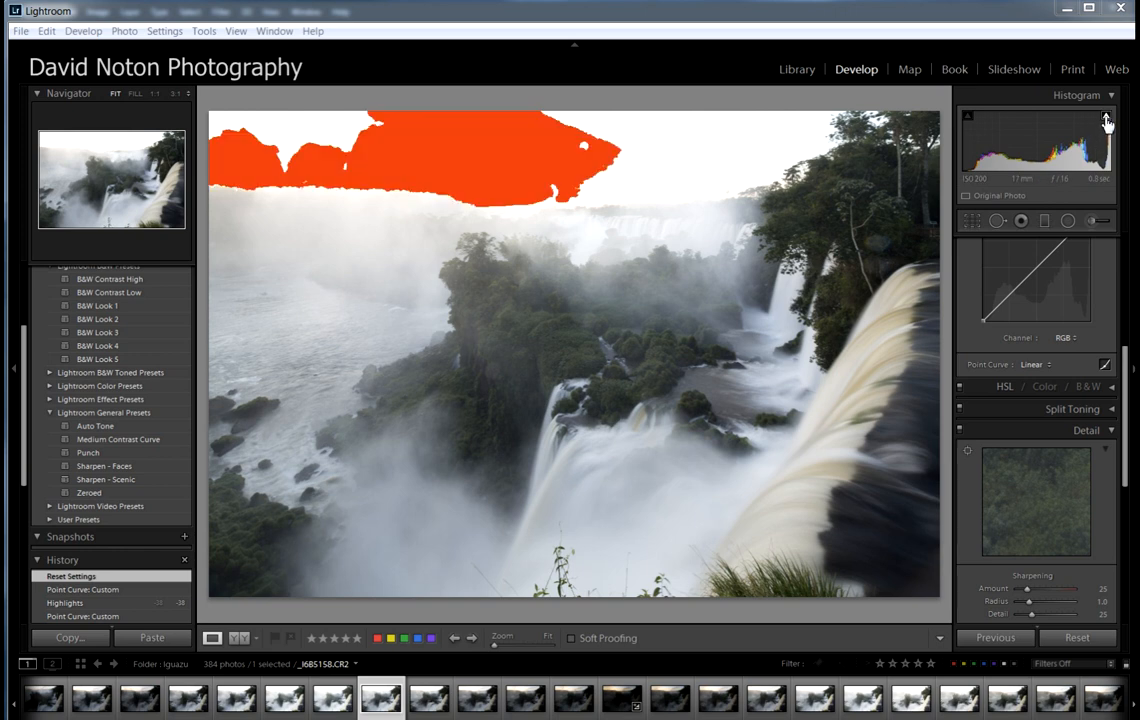
pyautogui.click(624, 703)
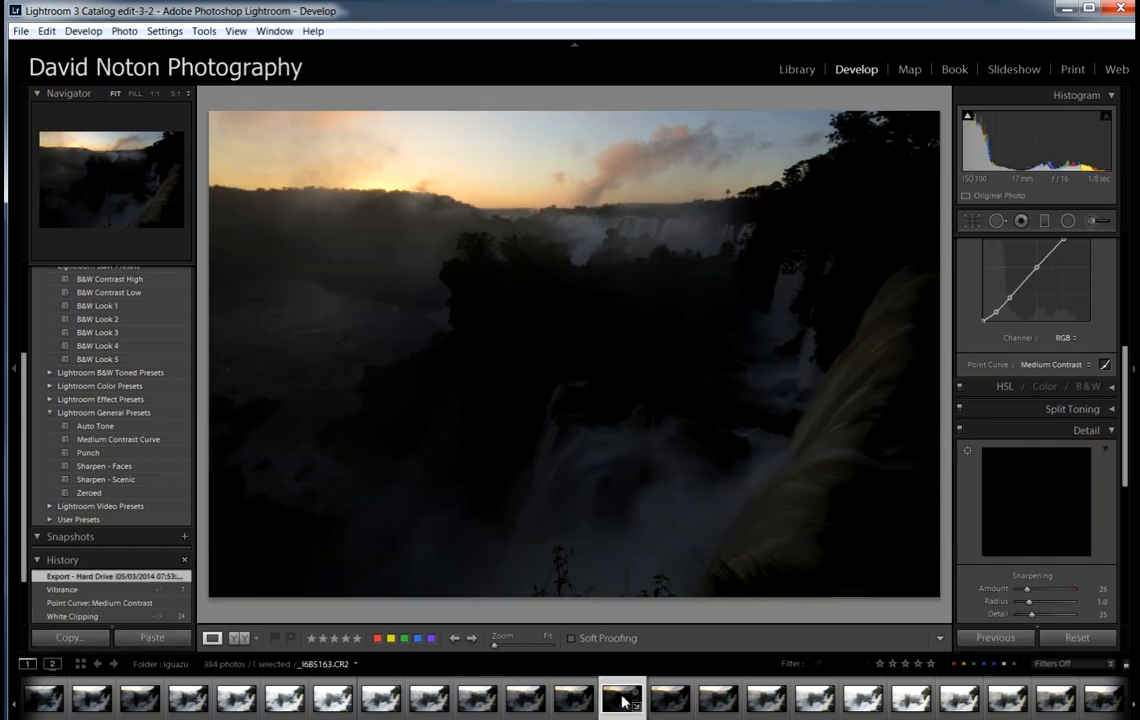
pyautogui.click(384, 705)
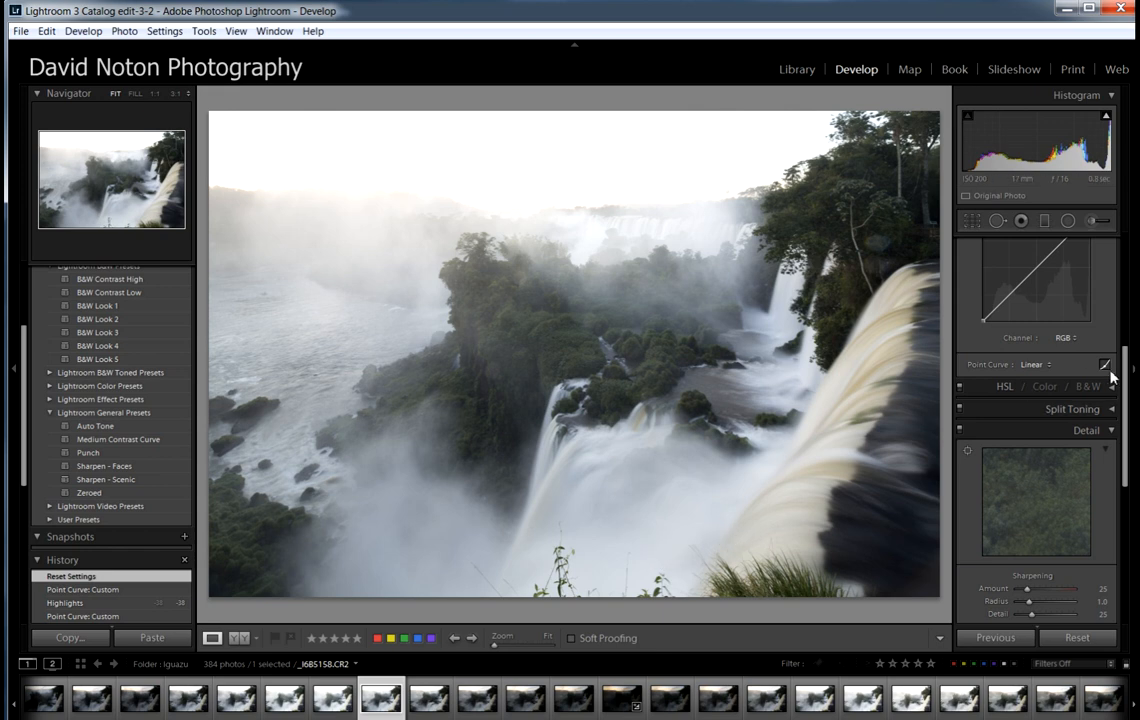
# Step: Review the caption and copyright metadata of _I6B5158.CR2 in the Library module
pyautogui.click(797, 70)
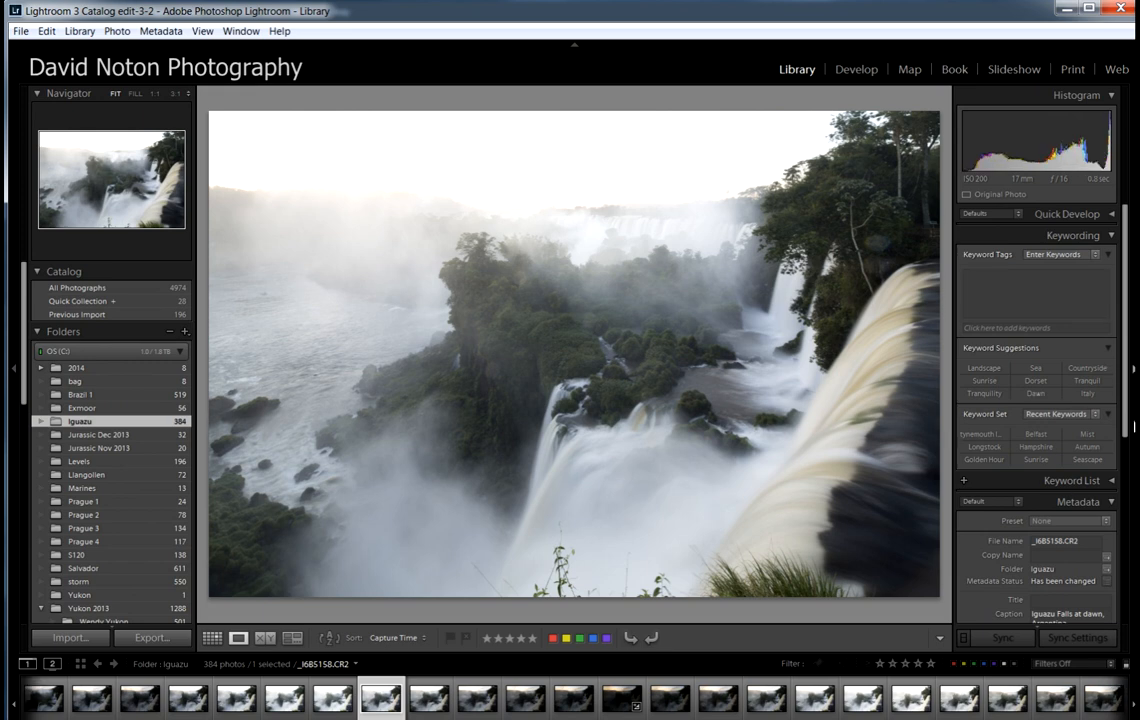
pyautogui.scroll(-3, 1040, 430)
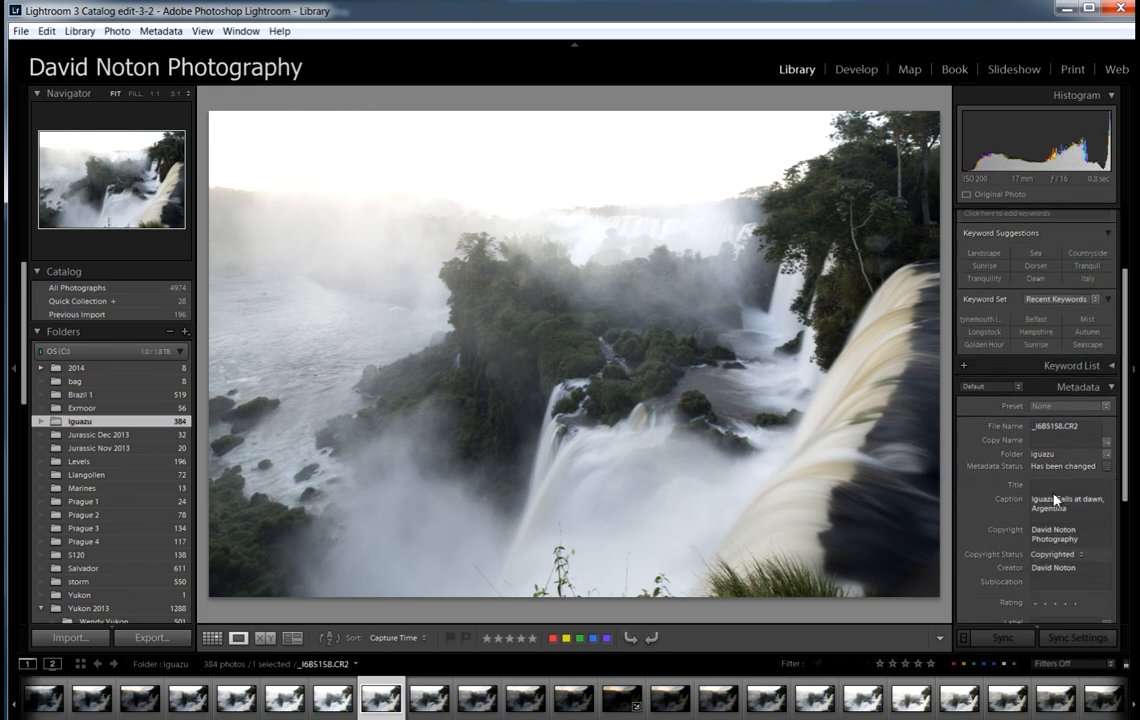
pyautogui.click(1055, 500)
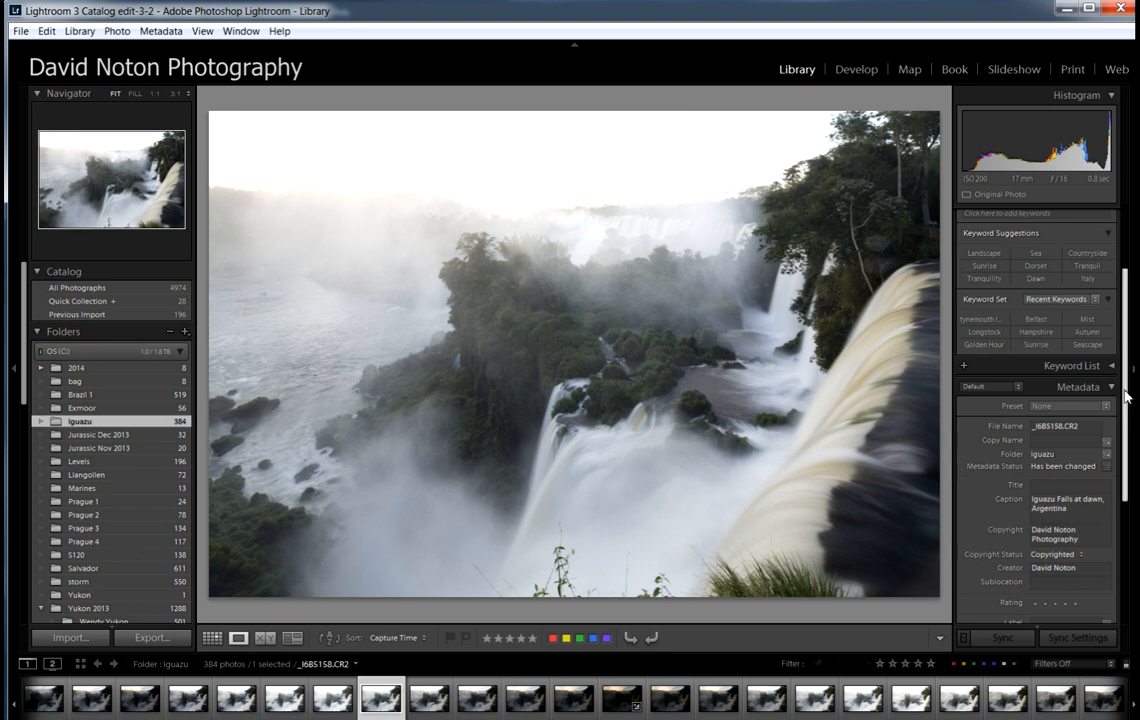
pyautogui.scroll(3, 1120, 370)
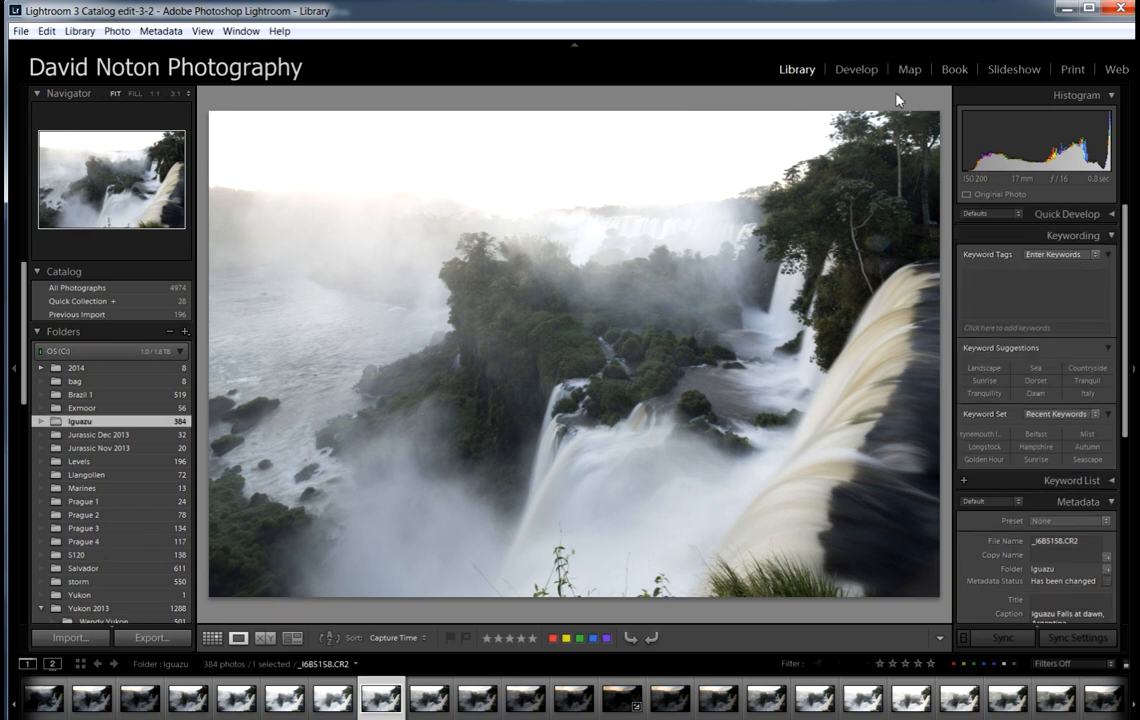
# Step: Set Blacks to -21 for _I6B5158.CR2 in the Develop module's basic tone adjustments
pyautogui.click(855, 70)
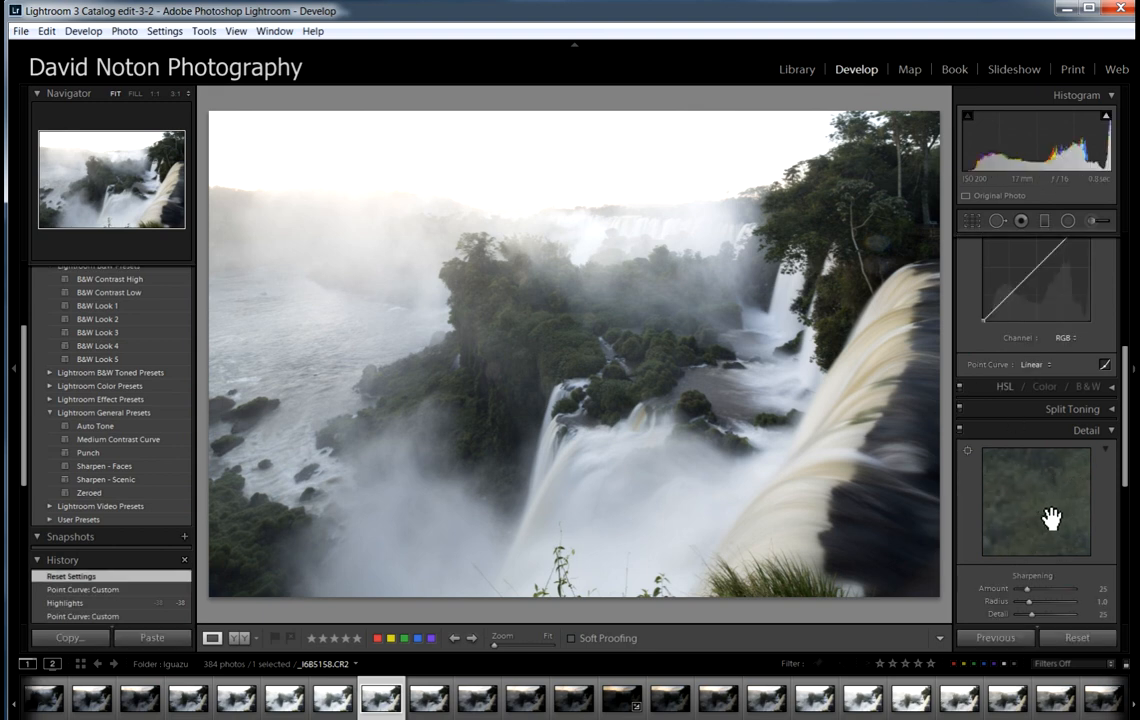
pyautogui.scroll(5, 1097, 298)
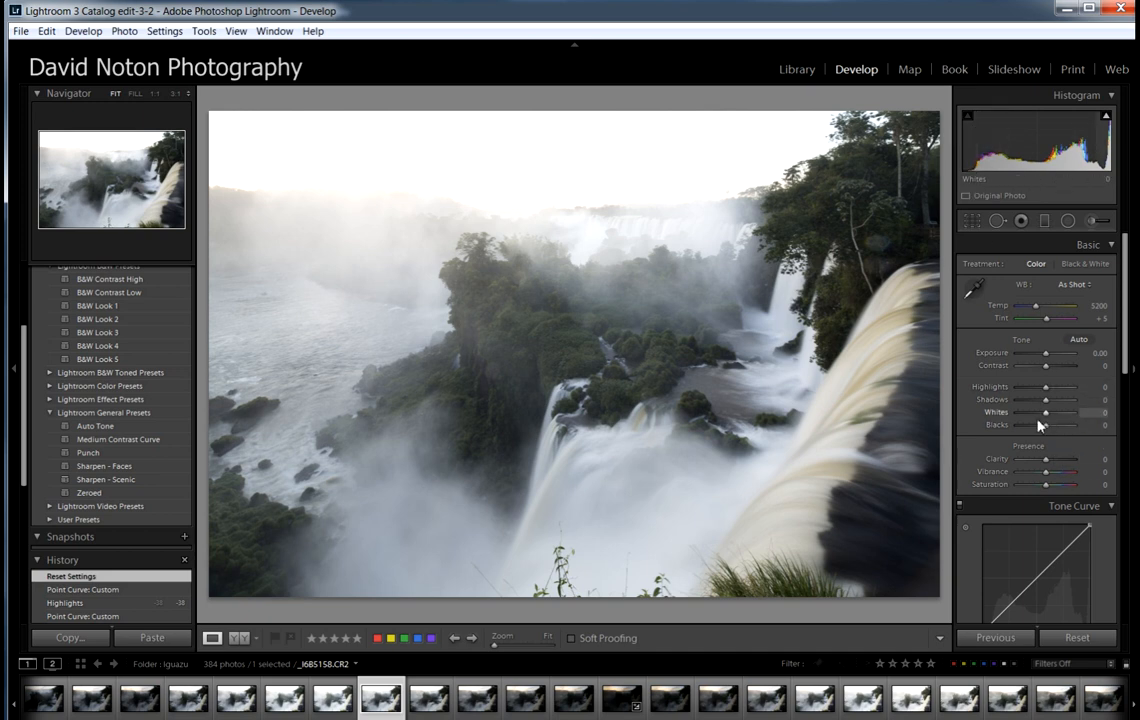
pyautogui.moveTo(1046, 428); pyautogui.dragTo(1041, 428)
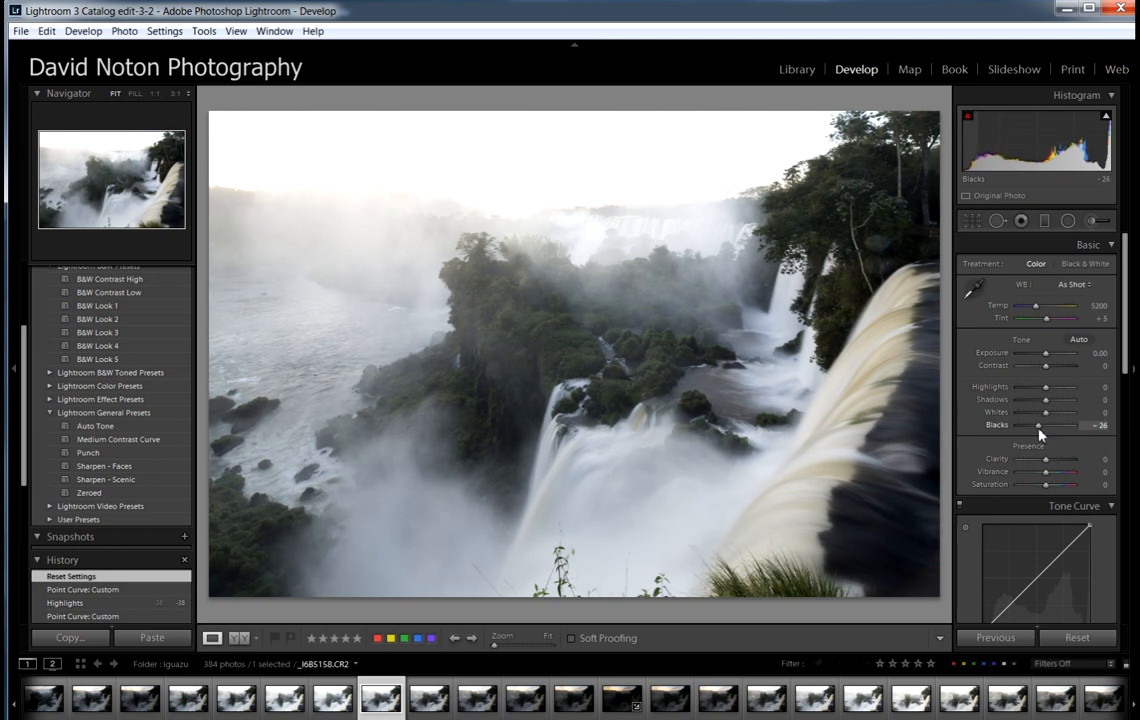
pyautogui.moveTo(1040, 430); pyautogui.dragTo(1040, 430)
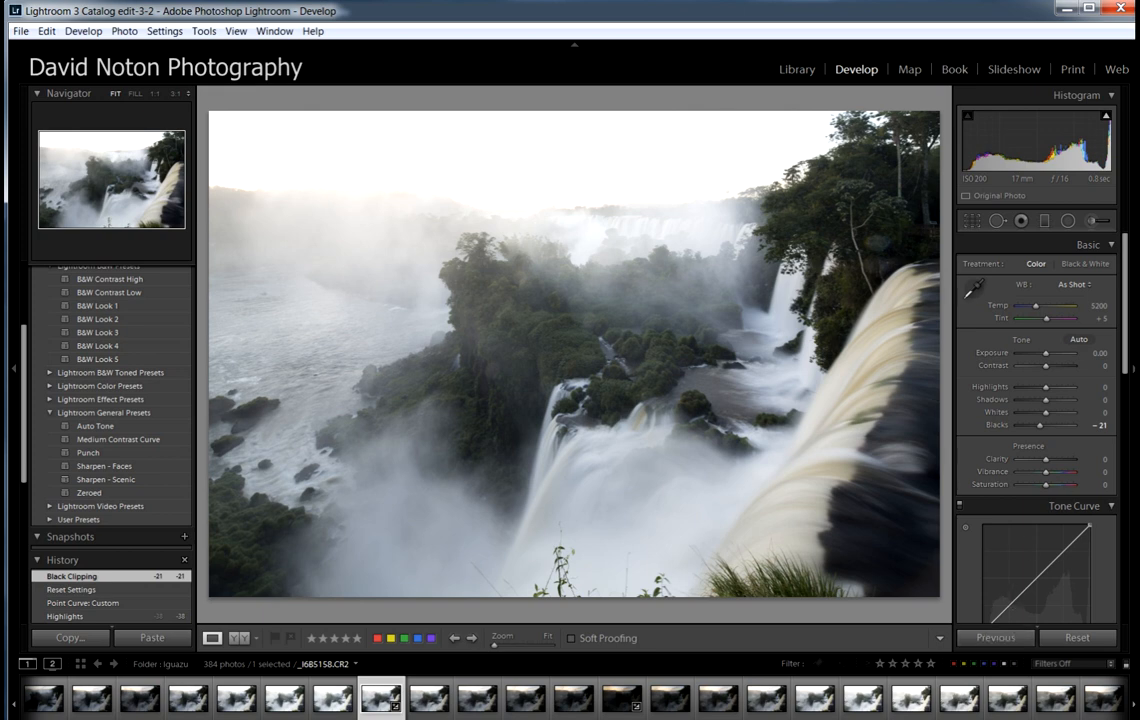
# Step: Check the dark sky exposure _I6B5163.CR2 and return to the foreground exposure _I6B5158.CR2
pyautogui.hotkey('alt', 'Tab')
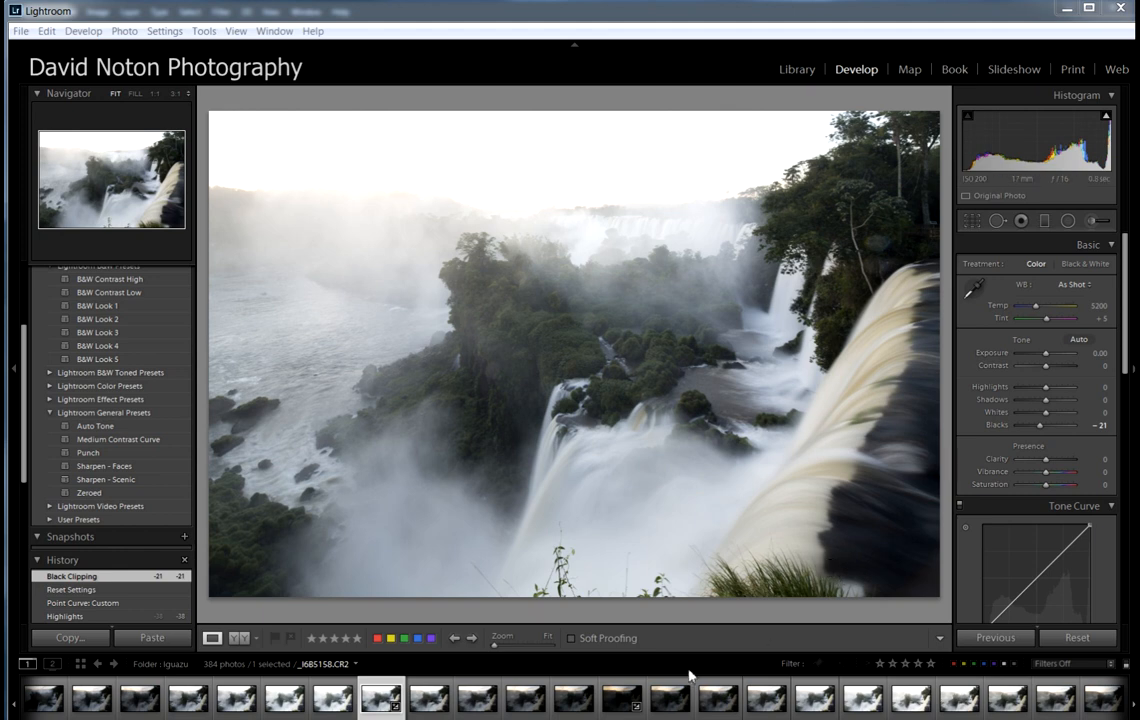
pyautogui.click(622, 702)
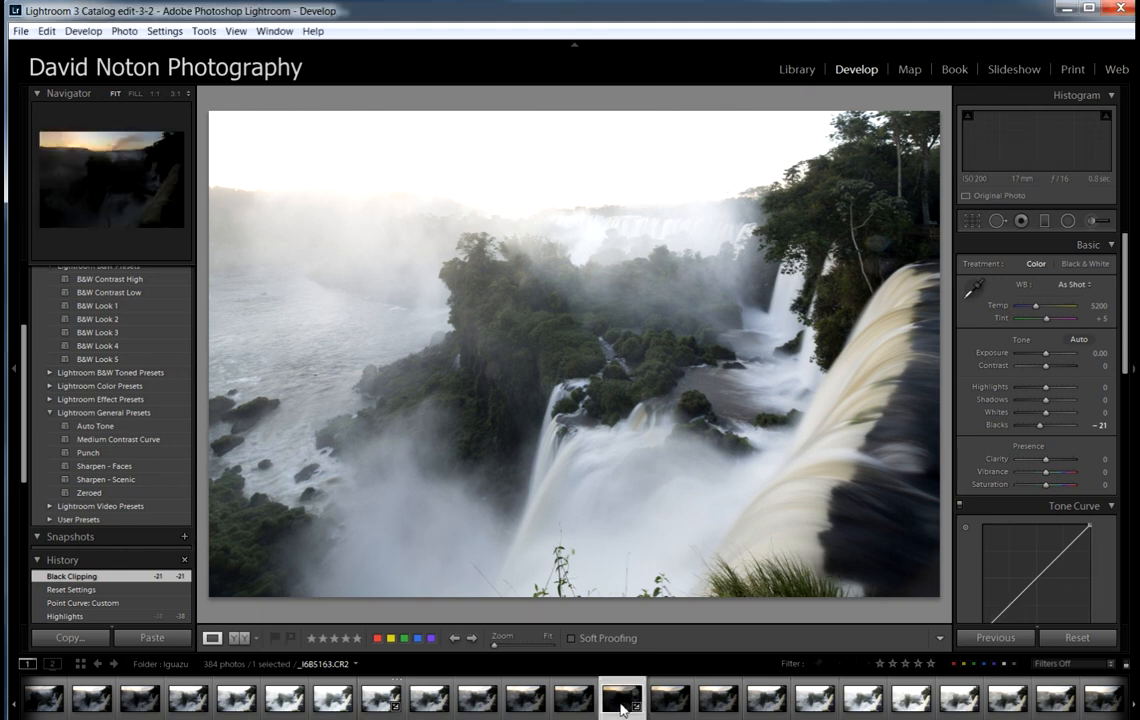
pyautogui.click(382, 700)
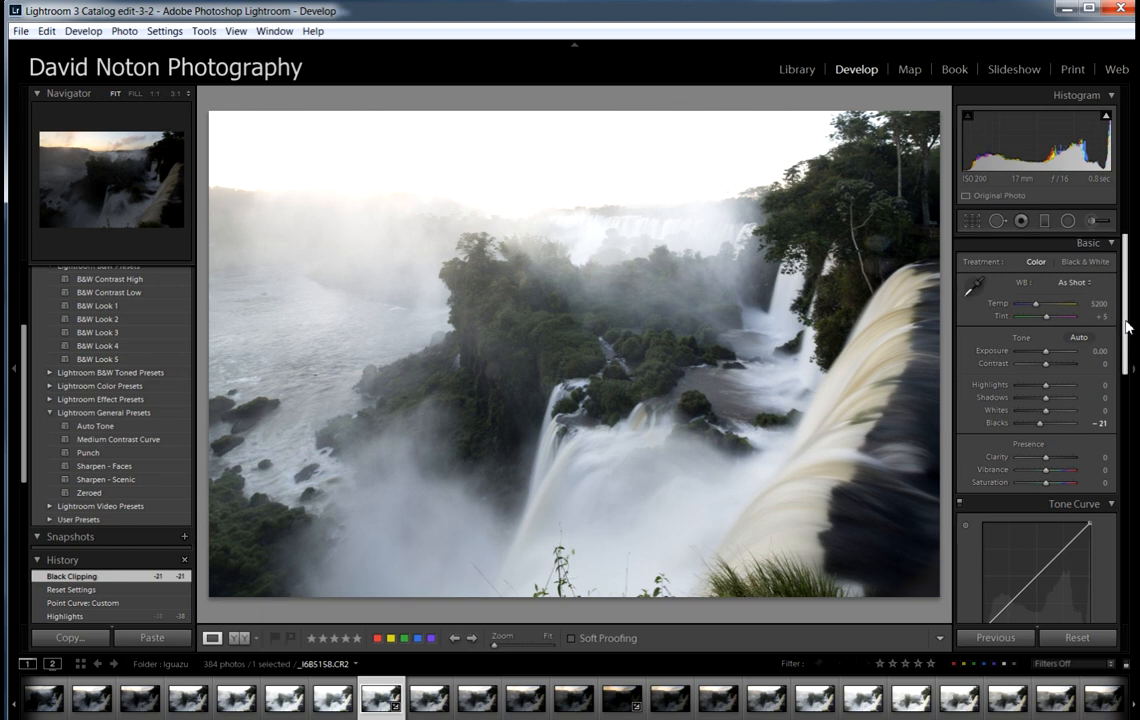
# Step: Anchor the highlights and lower the shadows with two points on the tone curve, and set Vibrance to +10
pyautogui.scroll(-3, 1120, 323)
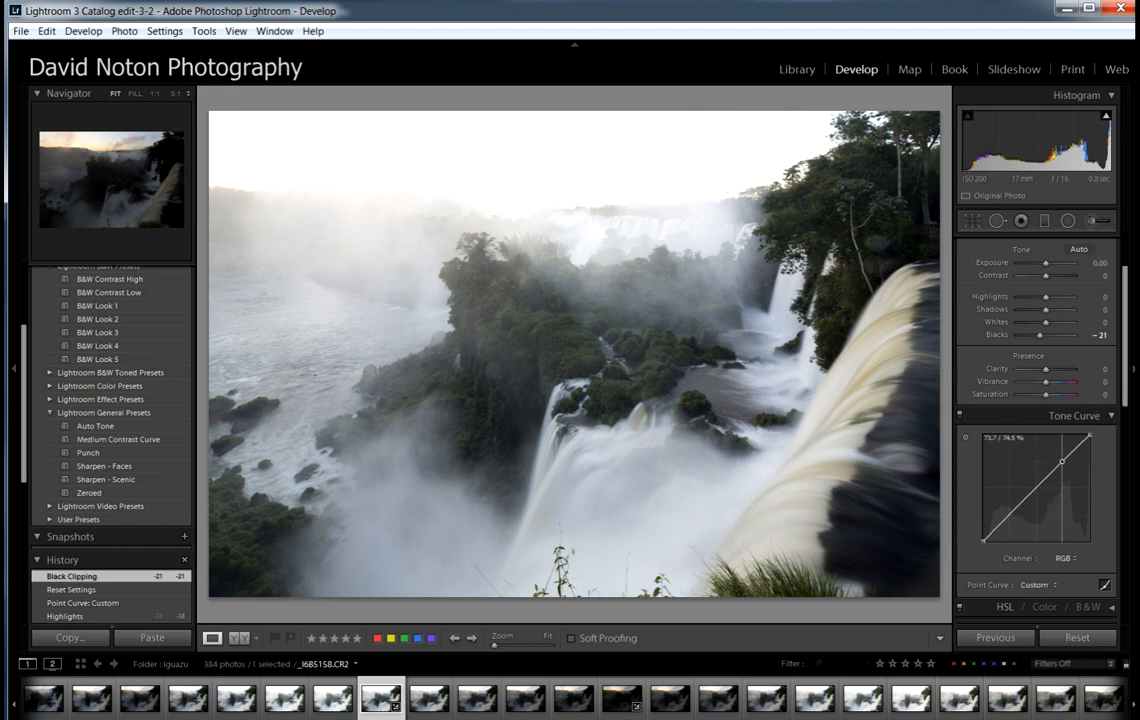
pyautogui.click(1061, 462)
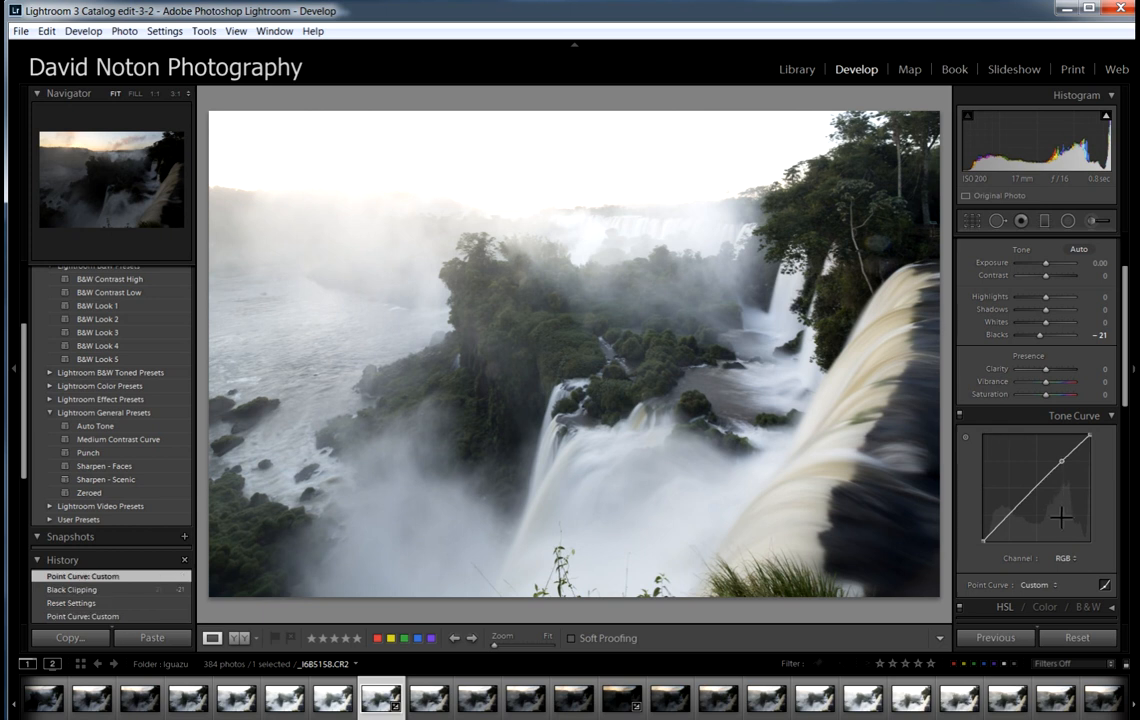
pyautogui.moveTo(1008, 516); pyautogui.dragTo(1005, 522)
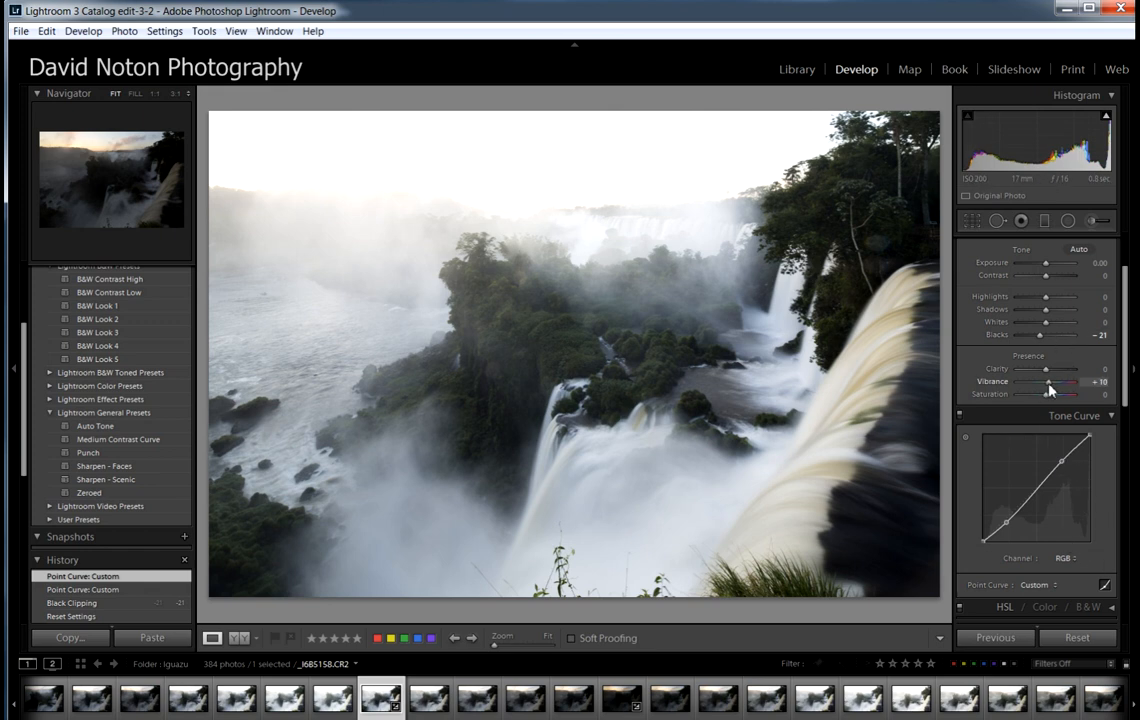
pyautogui.moveTo(1046, 389); pyautogui.dragTo(1047, 389)
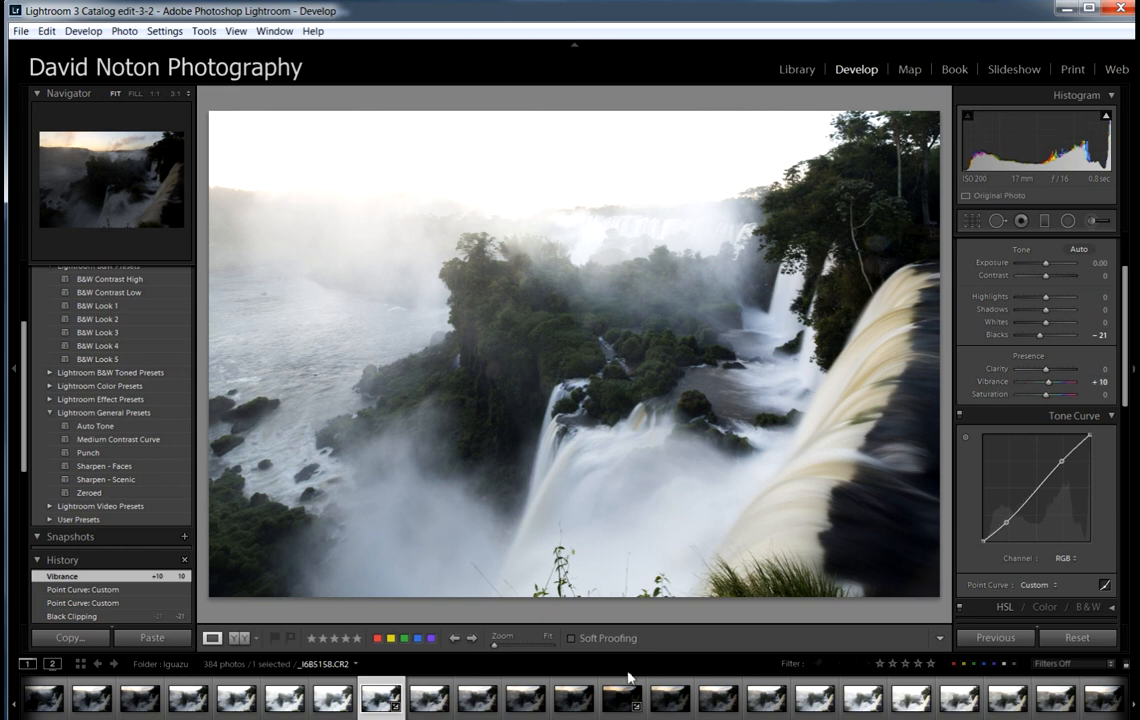
# Step: Apply the Sharpen - Scenic preset to _I6B5158.CR2 and set the sharpening Masking to 11
pyautogui.click(110, 480)
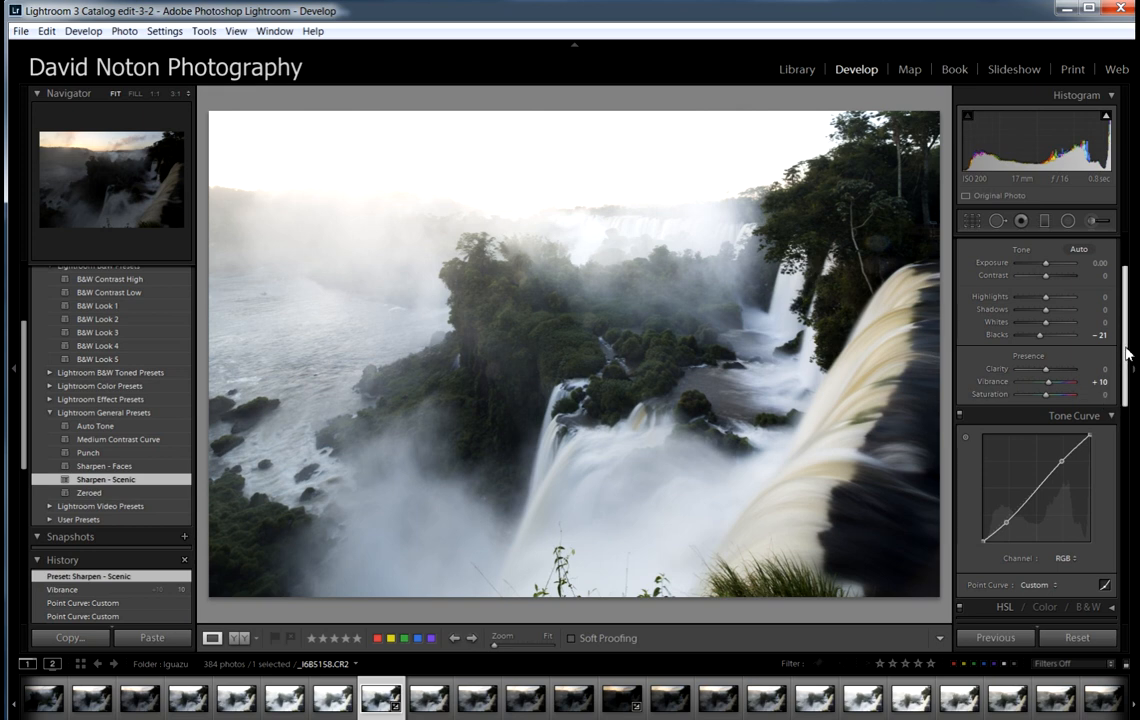
pyautogui.scroll(-10, 1127, 352)
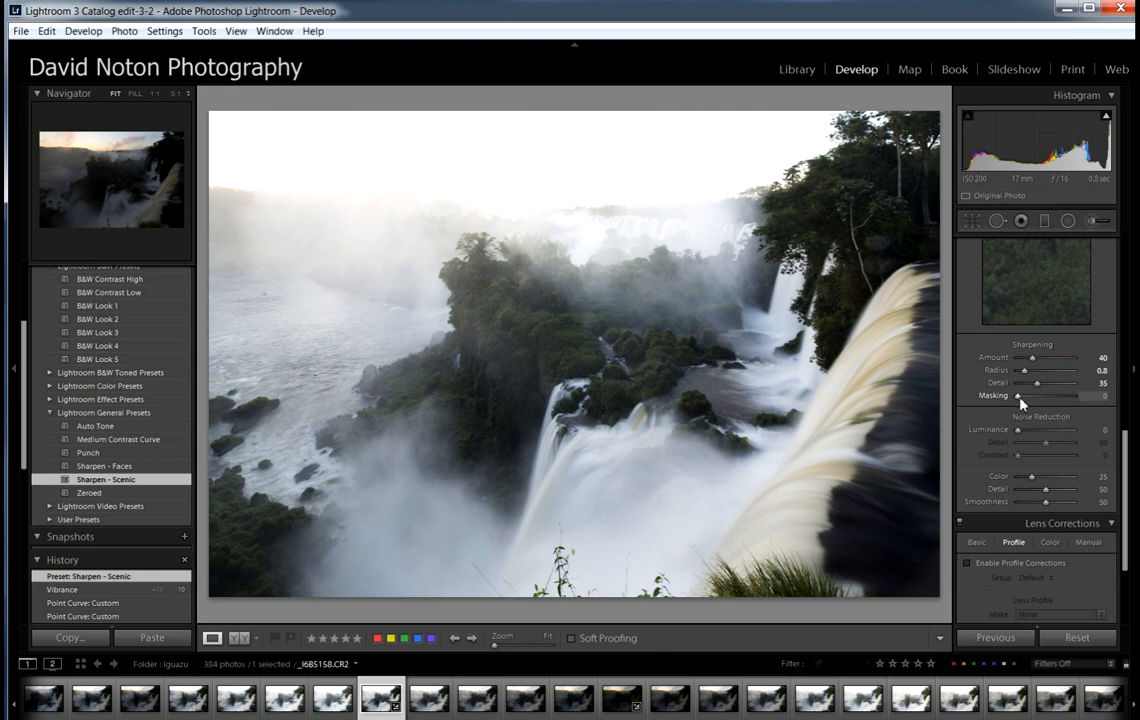
pyautogui.moveTo(1019, 399); pyautogui.dragTo(1028, 404)
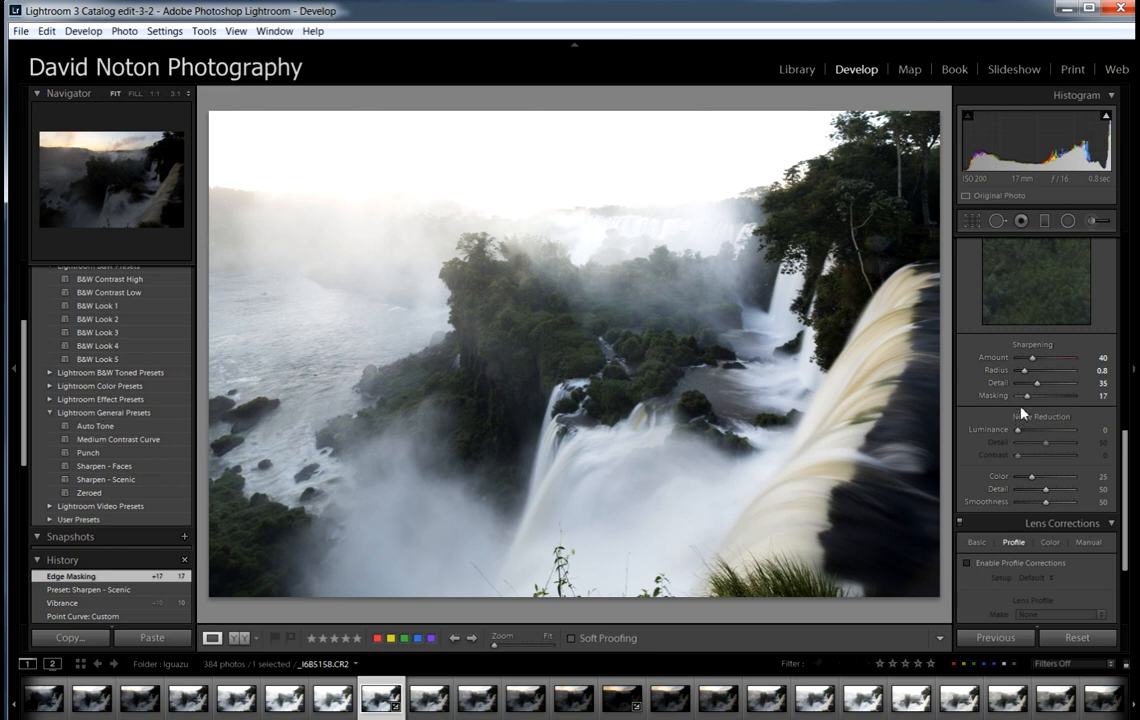
pyautogui.press('alt')
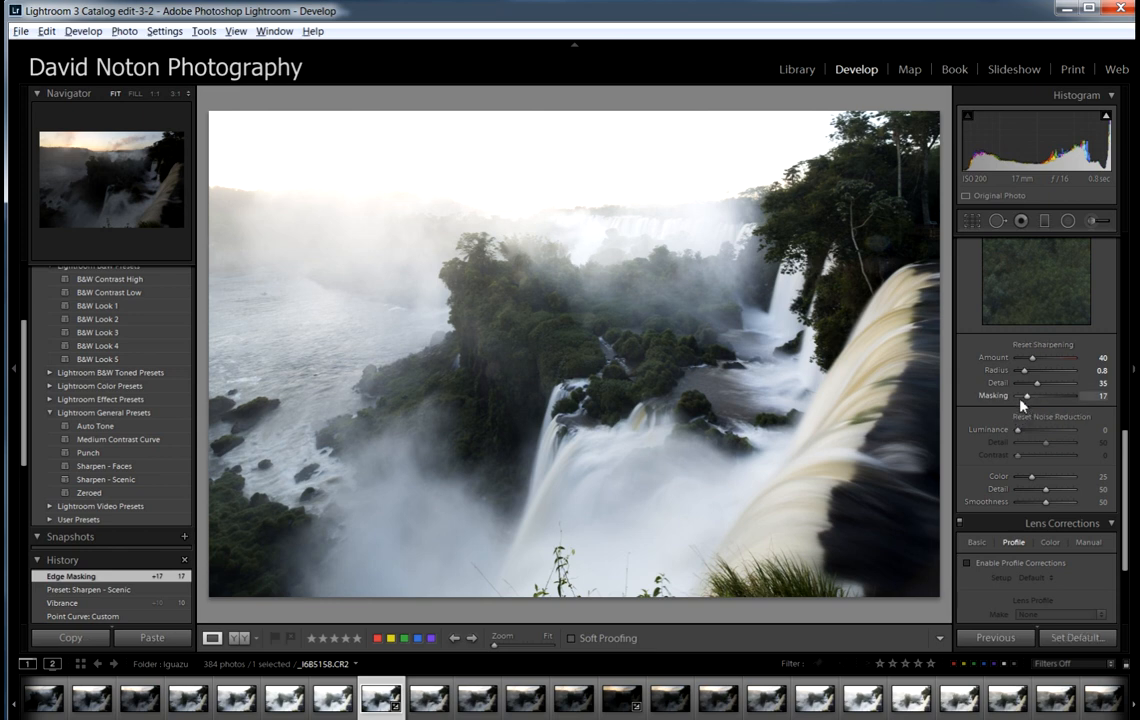
pyautogui.moveTo(1027, 399); pyautogui.dragTo(1023, 400)
pyautogui.moveTo(1023, 400); pyautogui.dragTo(1024, 400)
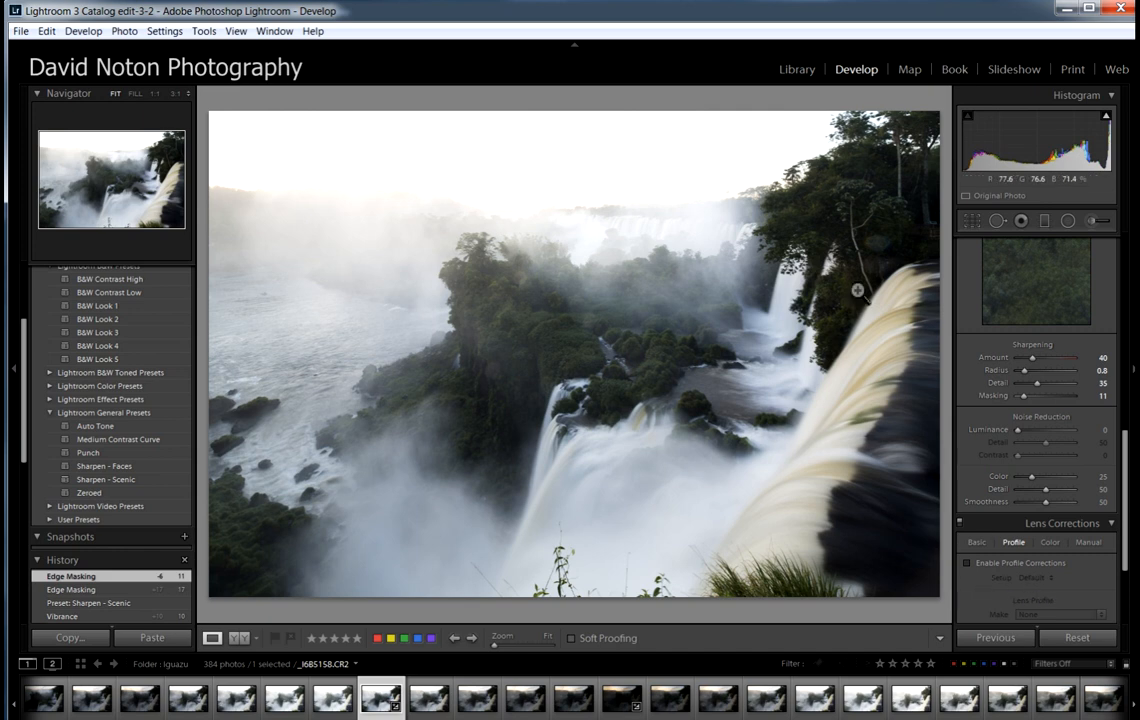
# Step: Export _I6B5158.CR2 to the Argentina subfolder of C:\Images\processed, renamed with the custom text iguazu plus the original file number
pyautogui.click(798, 70)
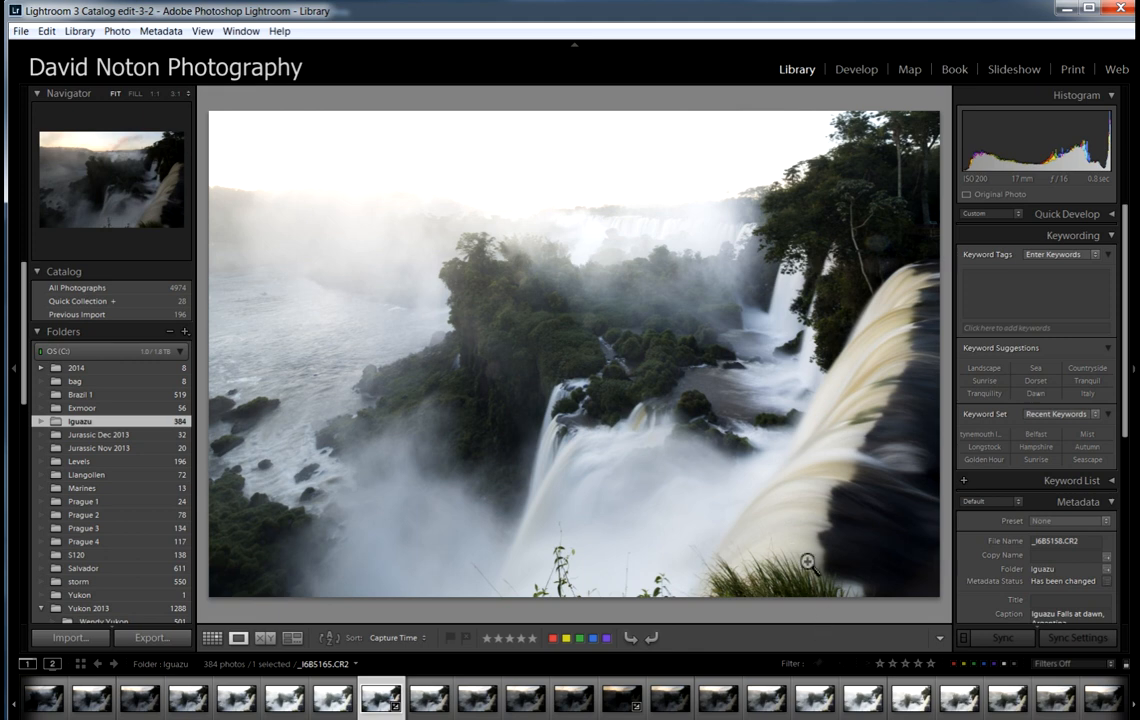
pyautogui.click(152, 638)
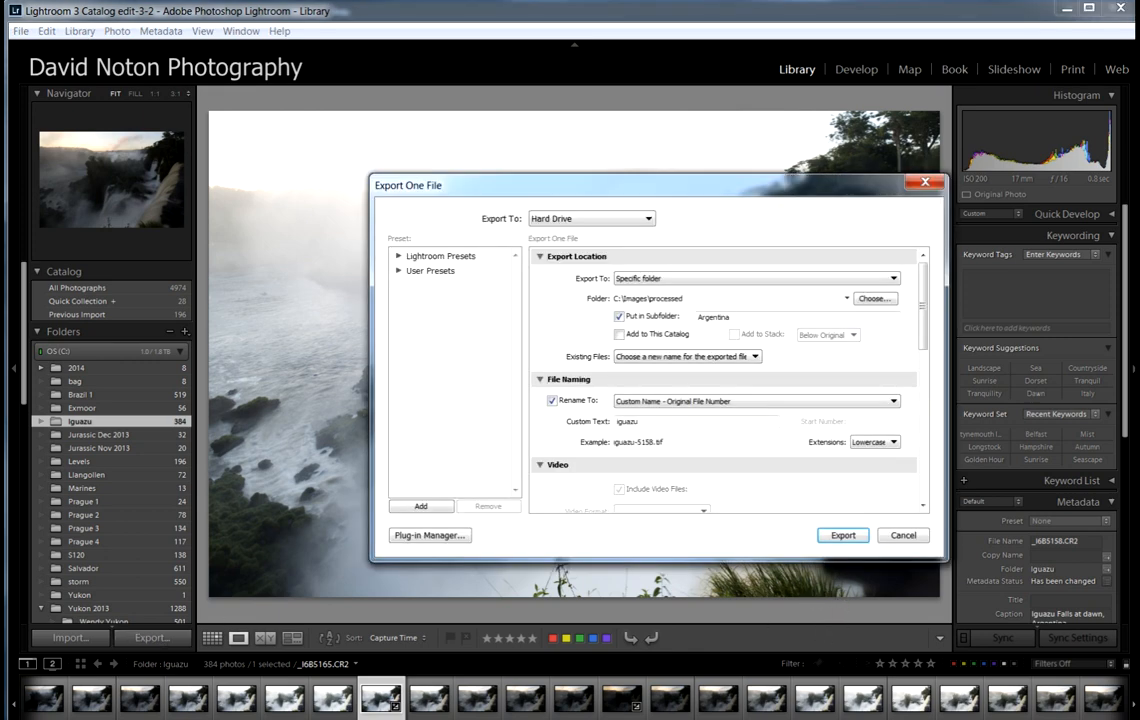
pyautogui.click(843, 535)
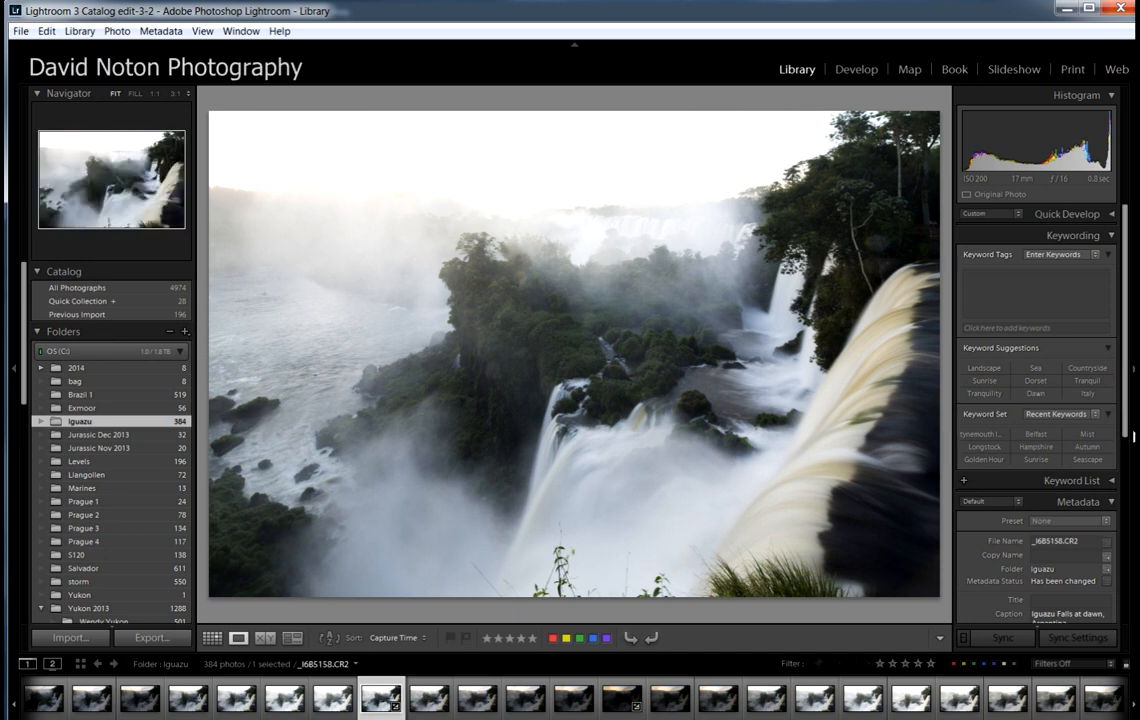
pyautogui.moveTo(1125, 361)
pyautogui.mouseDown()
pyautogui.moveTo(1126, 424)
pyautogui.moveTo(1127, 361)
pyautogui.mouseUp()
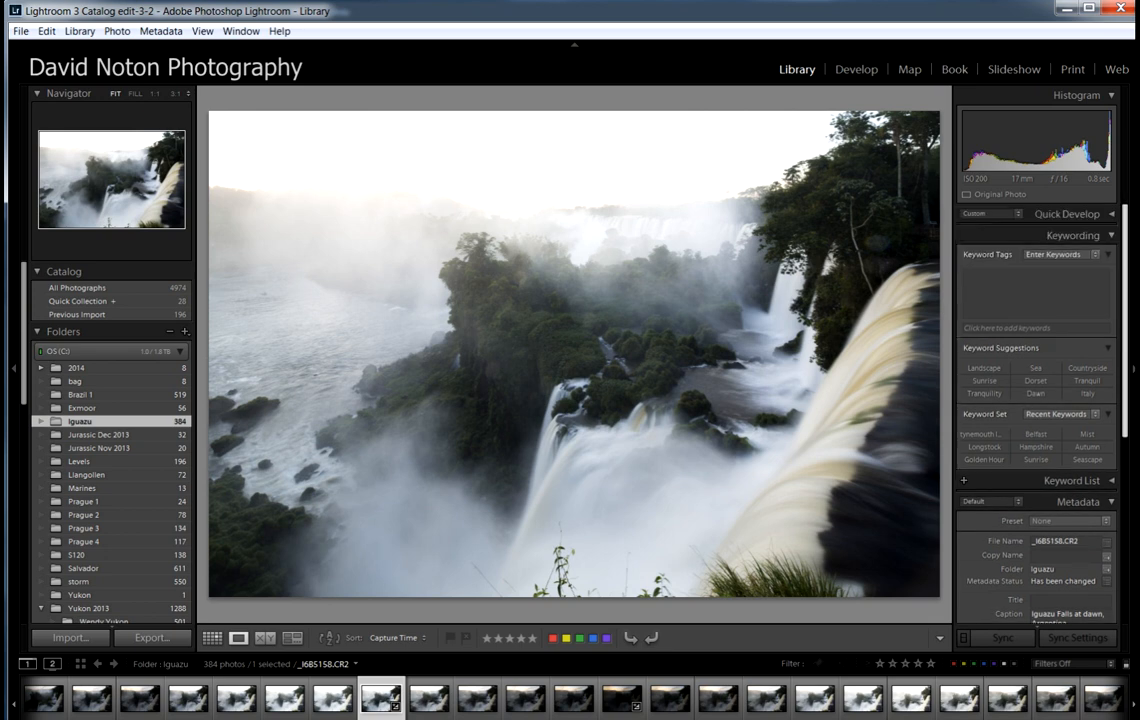
# Step: Reset the point curve of _I6B5158.CR2 to Linear and rebuild it with a lowered shadow point and a highlight anchor point
pyautogui.click(856, 70)
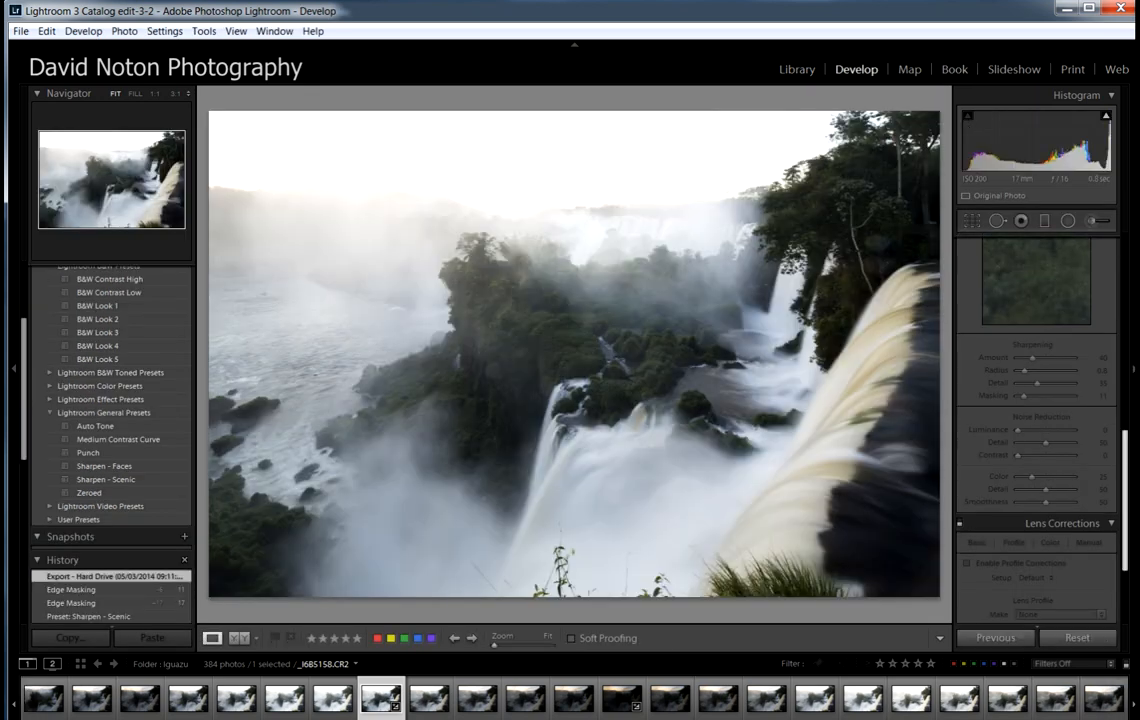
pyautogui.scroll(5, 1112, 390)
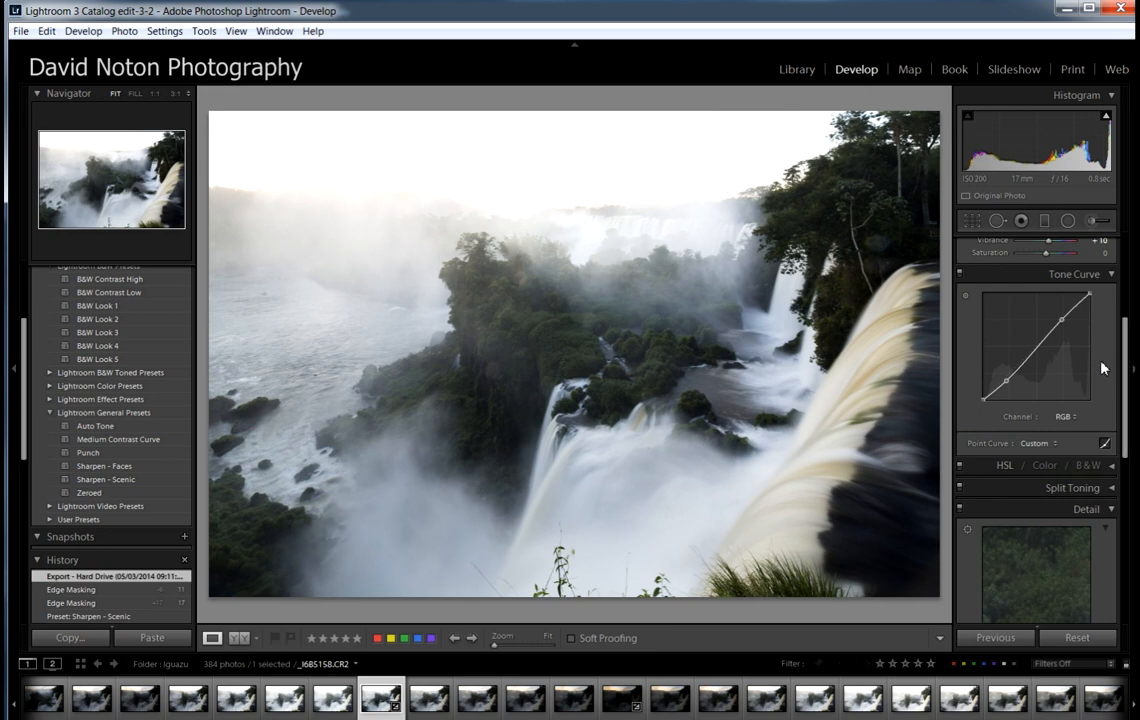
pyautogui.click(1055, 443)
pyautogui.click(1005, 462)
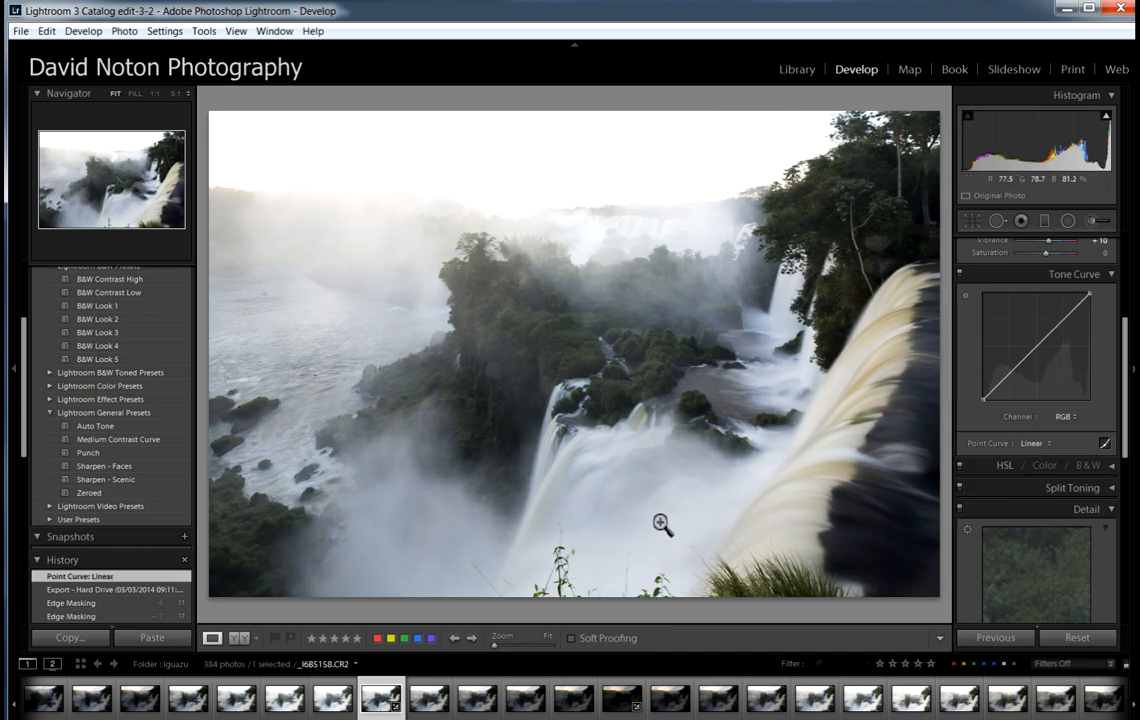
pyautogui.moveTo(1044, 357); pyautogui.dragTo(1003, 387)
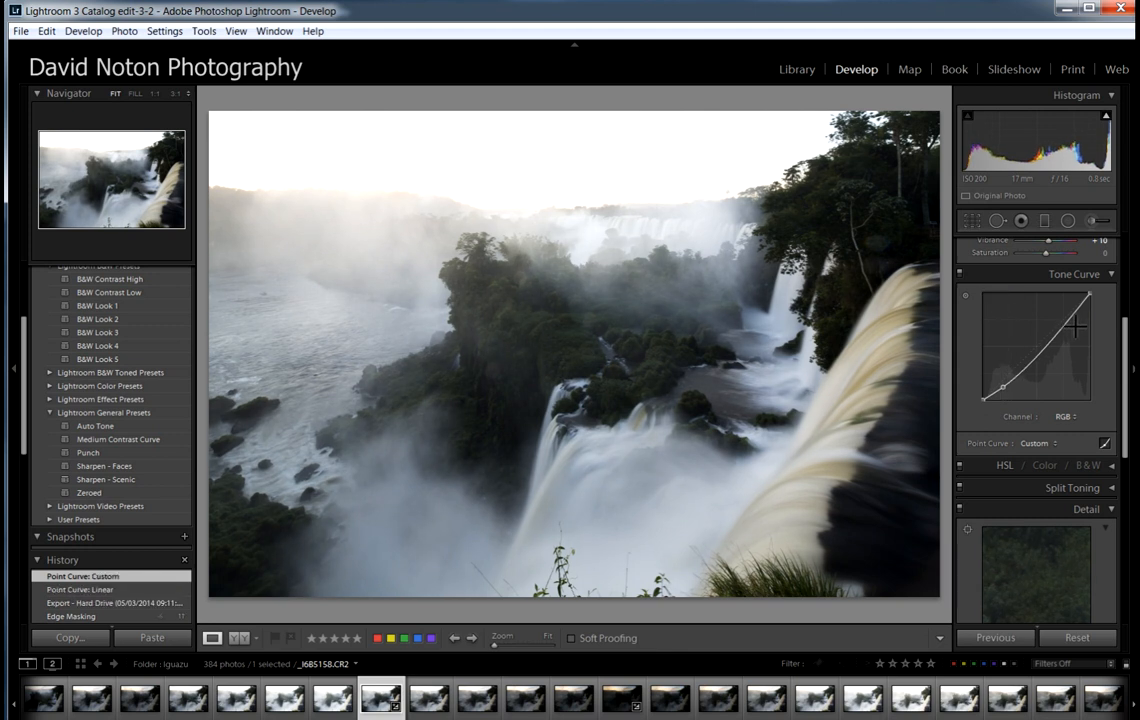
pyautogui.click(1069, 317)
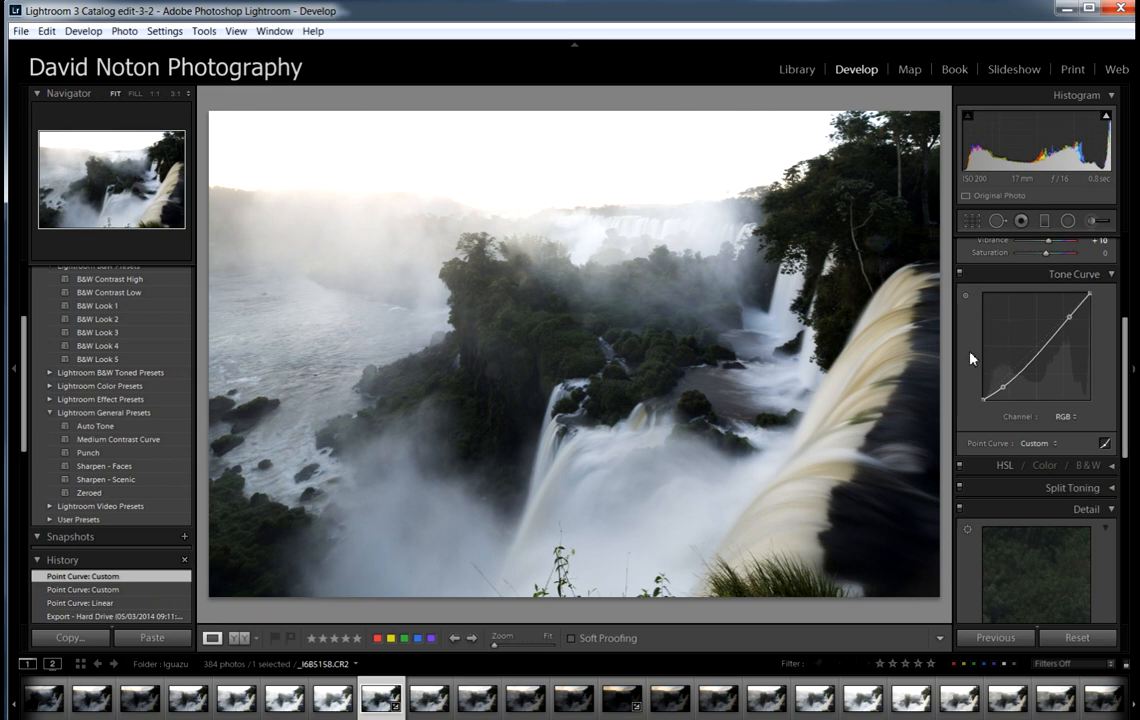
pyautogui.moveTo(1004, 386); pyautogui.dragTo(1004, 388)
pyautogui.moveTo(1070, 317); pyautogui.dragTo(1072, 317)
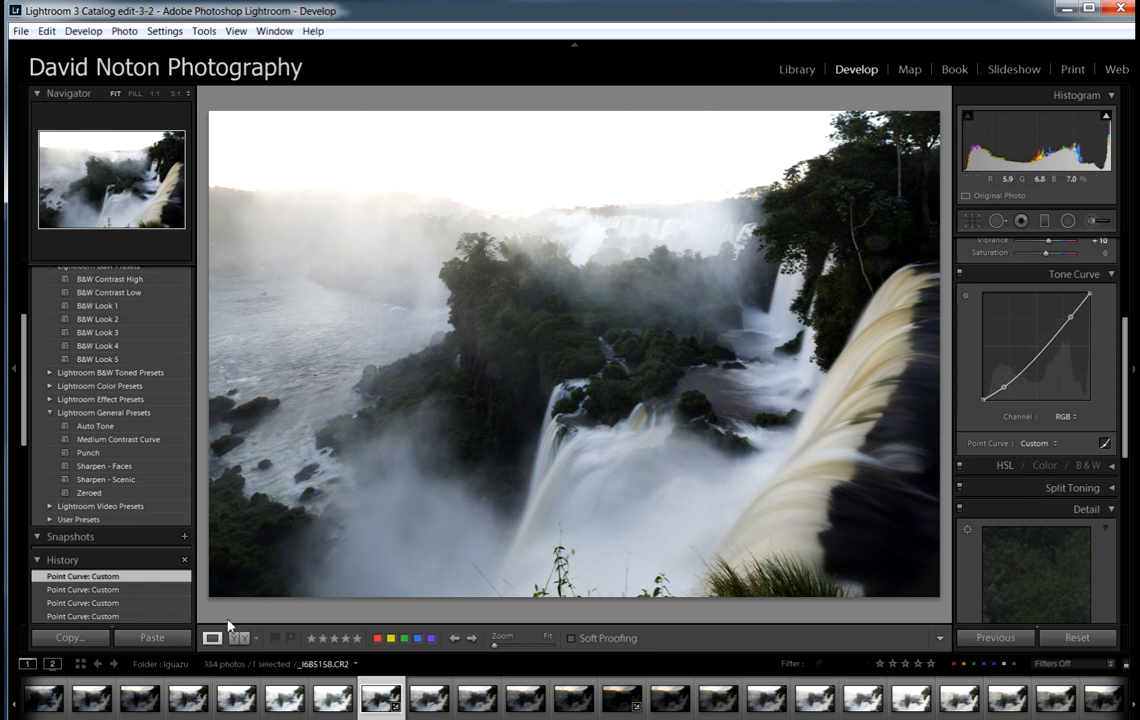
# Step: Export the darker-shadow version of _I6B5158.CR2 with the existing export settings
pyautogui.click(797, 70)
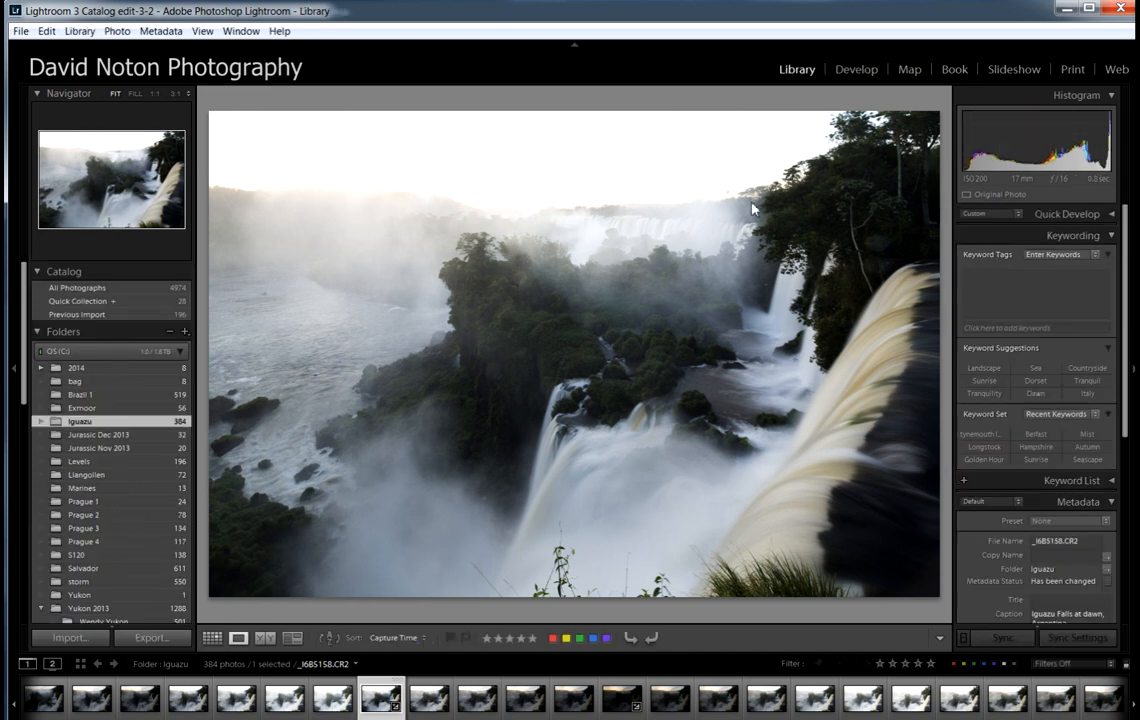
pyautogui.click(150, 637)
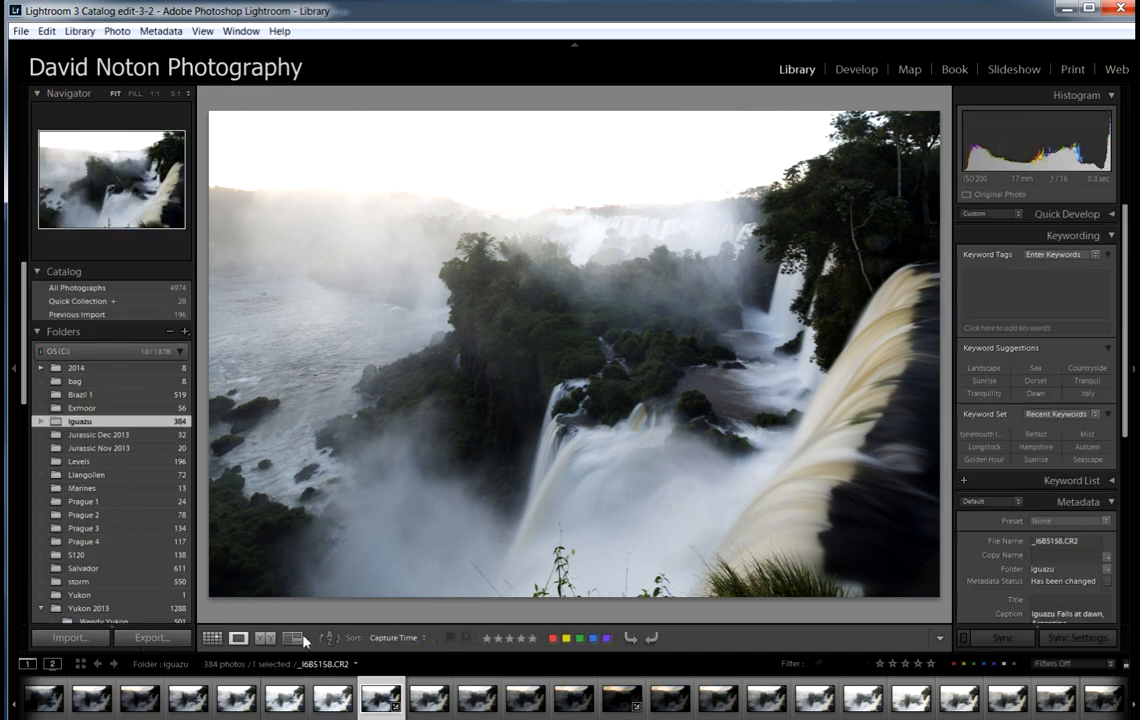
pyautogui.click(840, 463)
# Step: Reset the point curve to Linear and darken the midtones with a single point pulled down near the middle
pyautogui.click(858, 72)
pyautogui.moveTo(1126, 354); pyautogui.dragTo(1125, 352)
pyautogui.click(1057, 471)
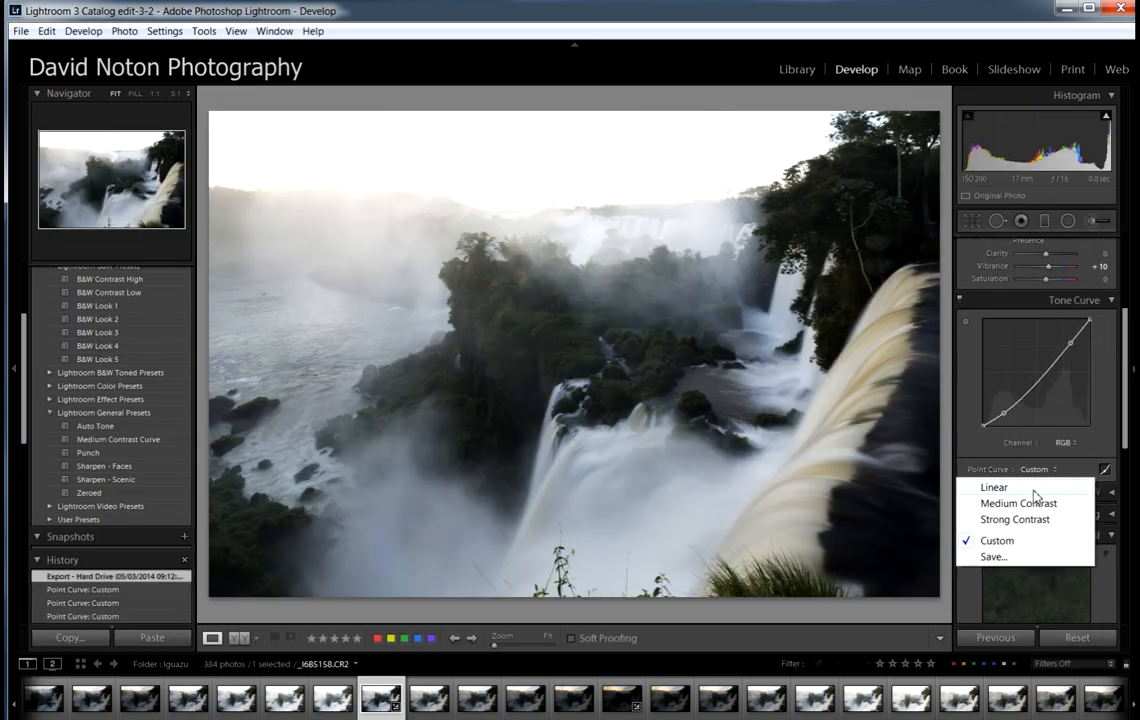
pyautogui.click(1021, 492)
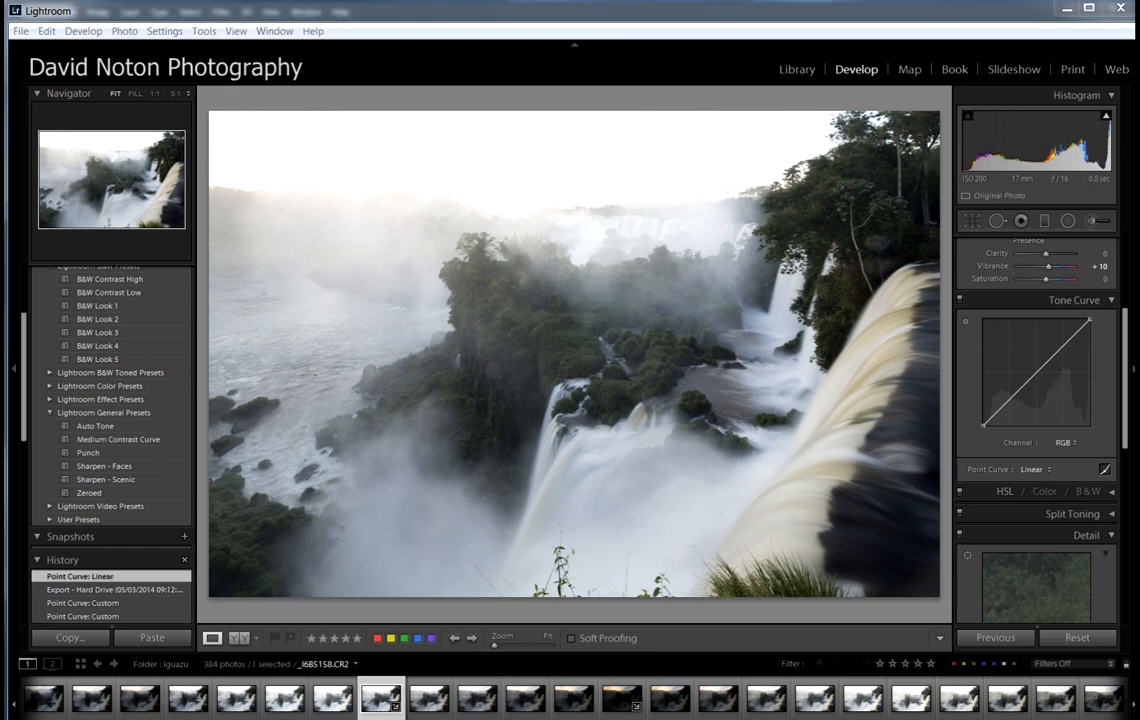
pyautogui.click(1043, 381)
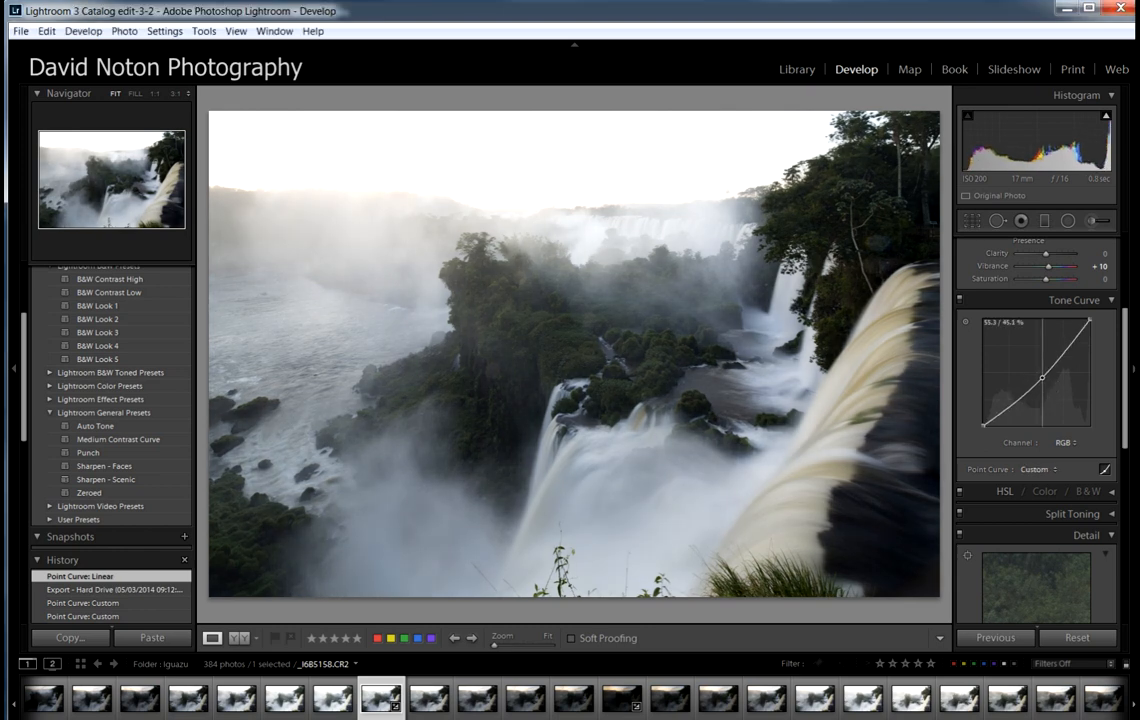
pyautogui.moveTo(1044, 379); pyautogui.dragTo(1051, 382)
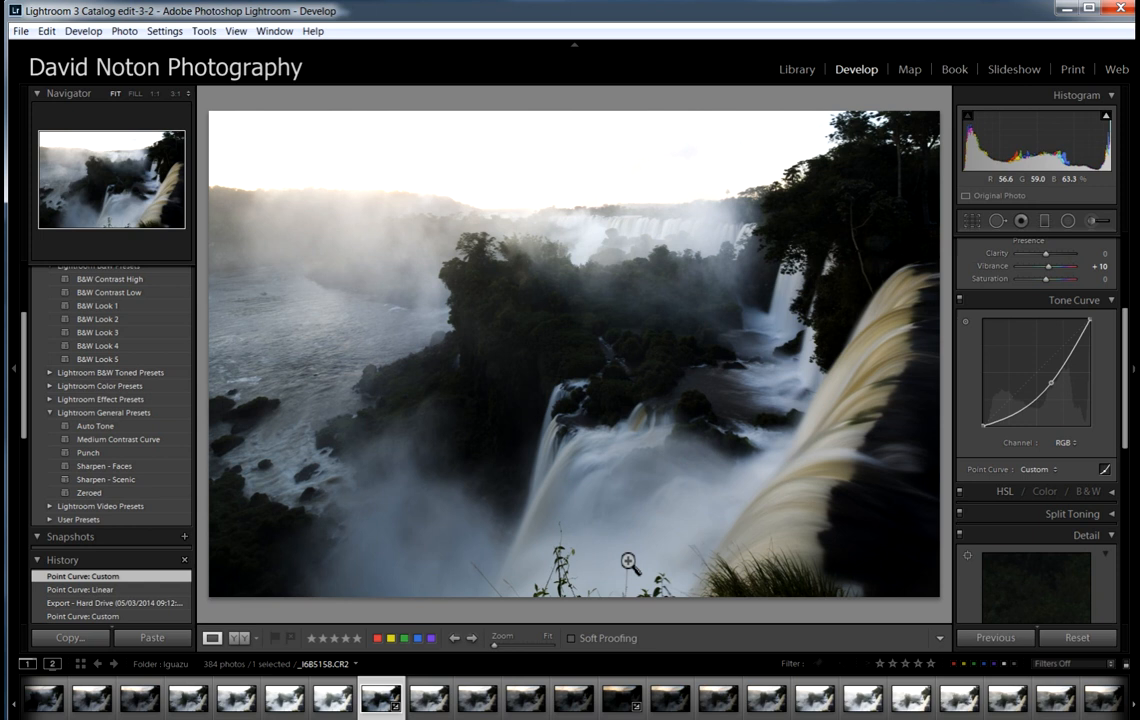
pyautogui.moveTo(1050, 397); pyautogui.dragTo(1045, 387)
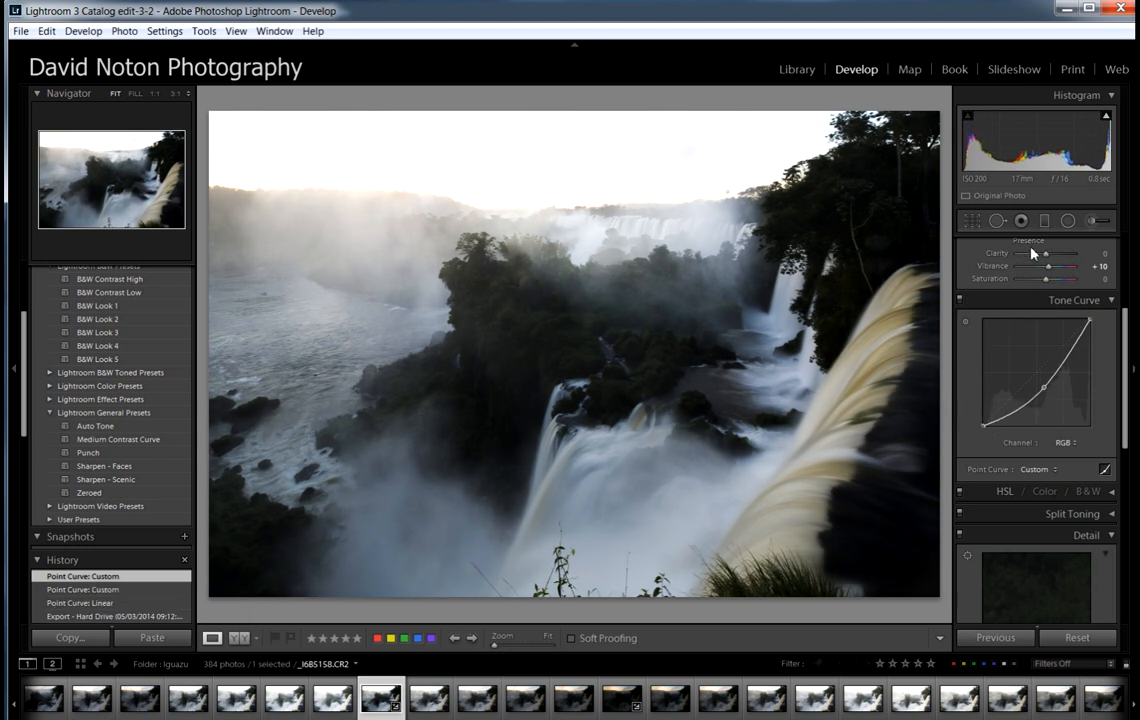
# Step: Recover sky detail in _I6B5158.CR2 by setting Highlights to -38
pyautogui.scroll(5, 1055, 350)
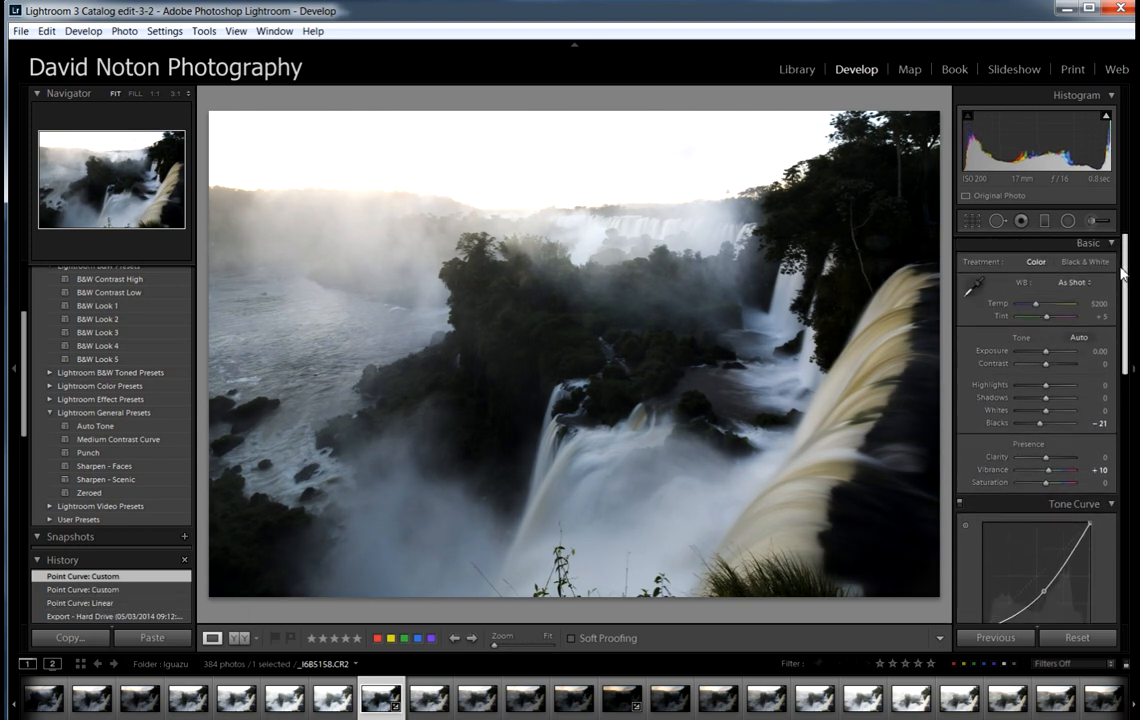
pyautogui.moveTo(1046, 386); pyautogui.dragTo(1020, 390)
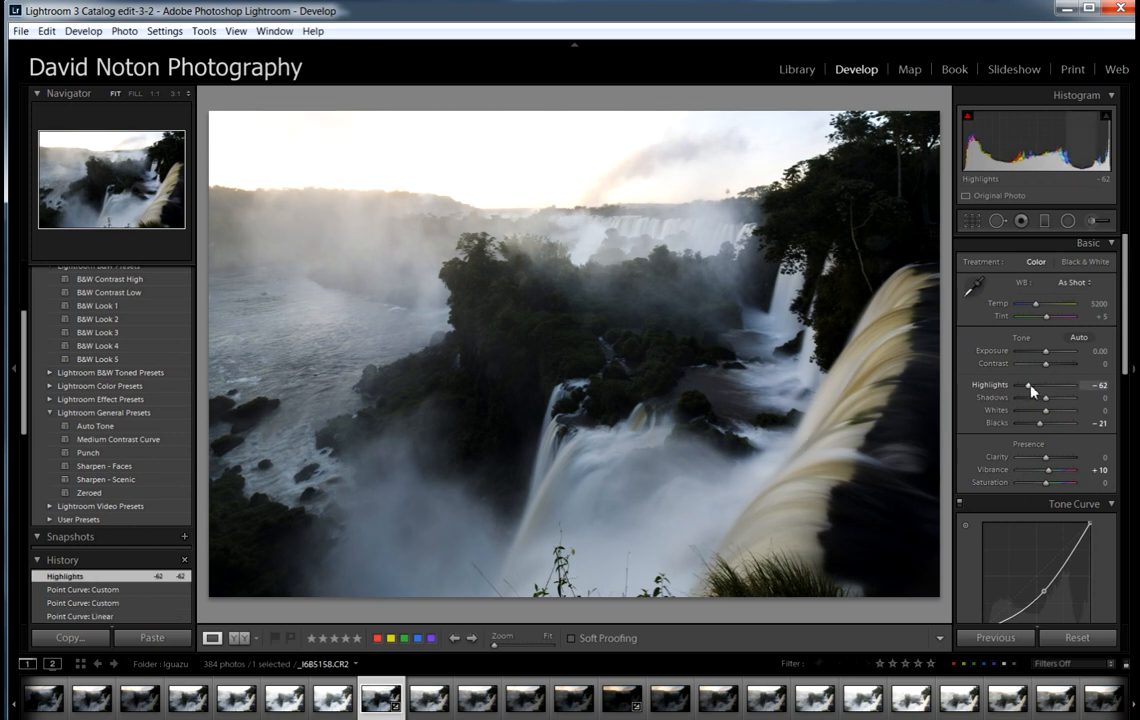
pyautogui.moveTo(1030, 391); pyautogui.dragTo(1034, 390)
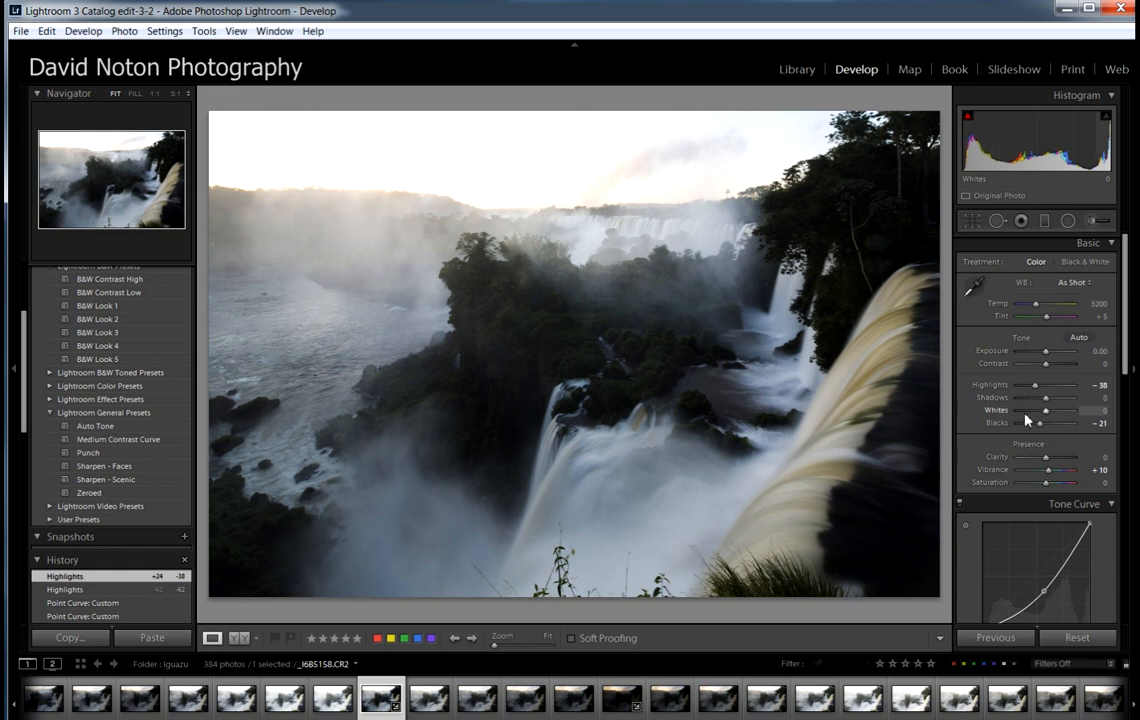
# Step: Export the reduced-highlights version of _I6B5158.CR2 to the Argentina subfolder of C:\Images\processed under the iguazu custom name
pyautogui.click(799, 70)
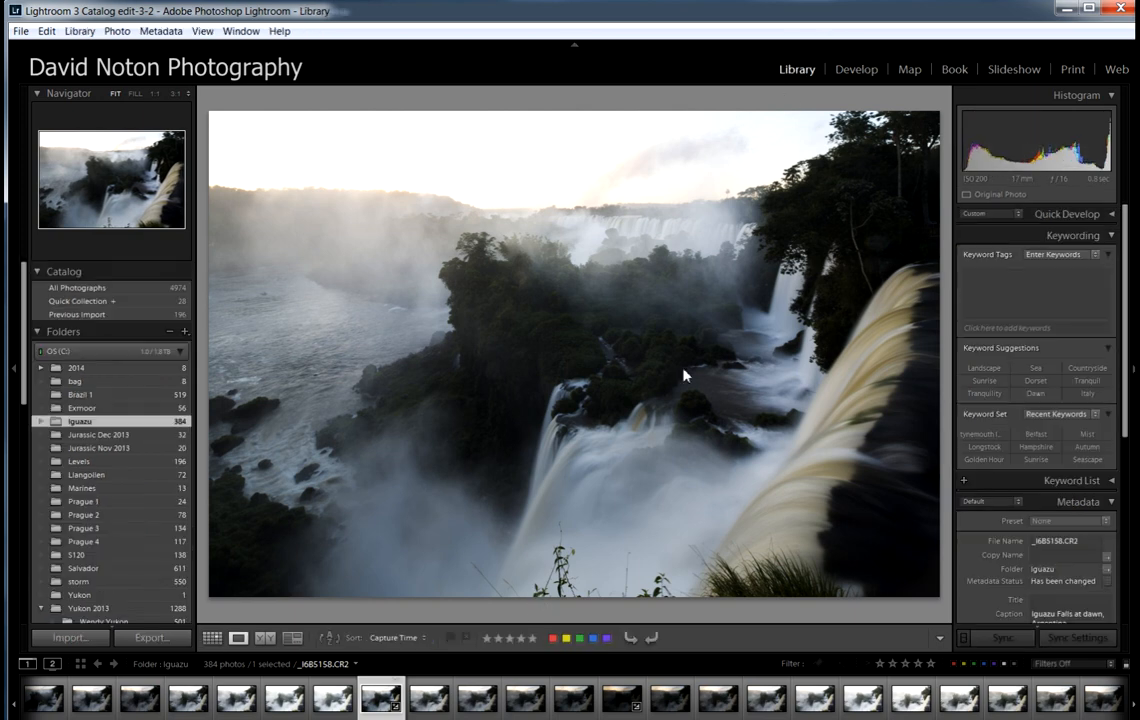
pyautogui.click(148, 638)
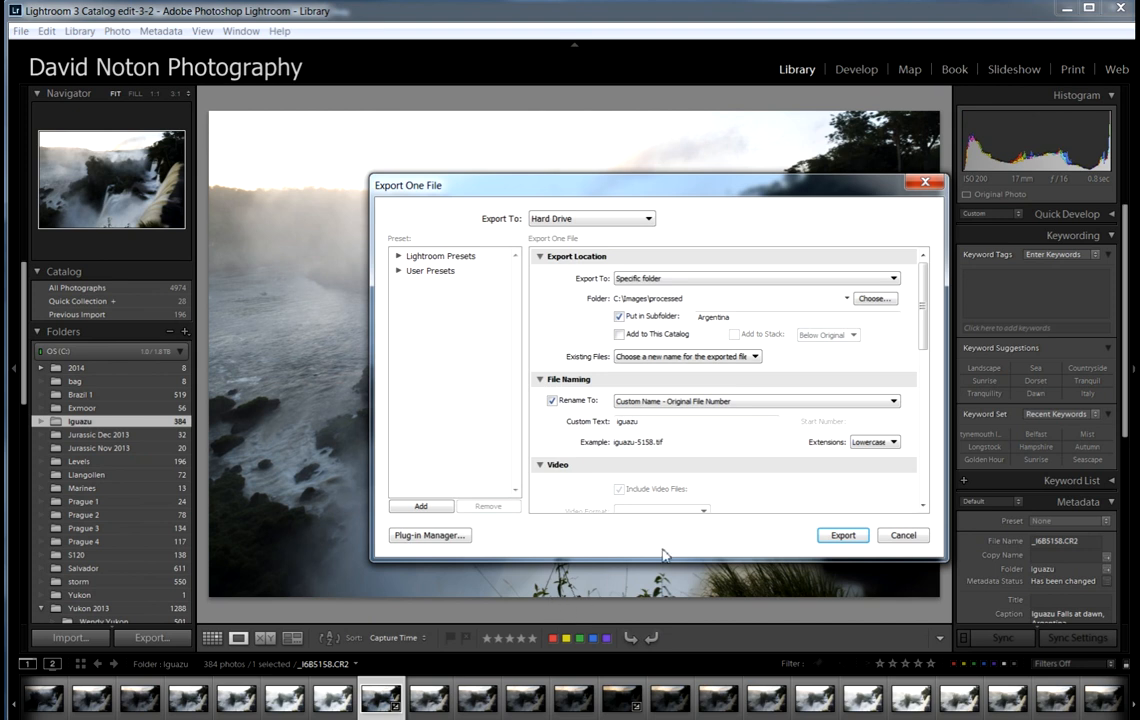
pyautogui.click(842, 534)
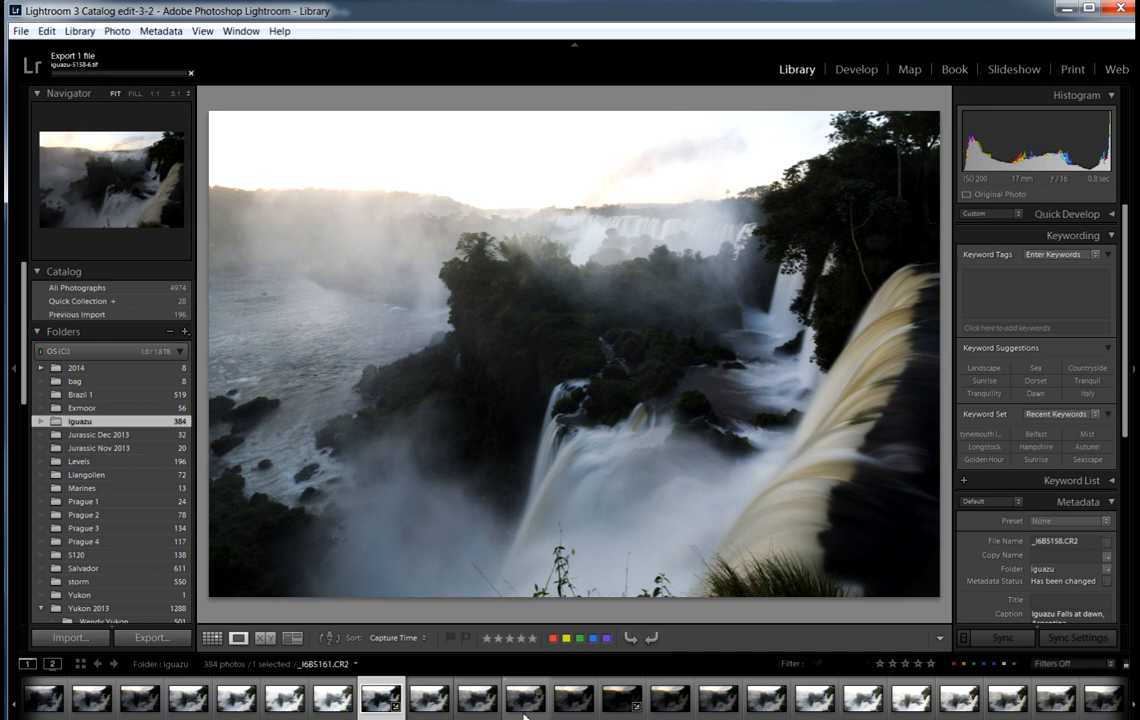
# Step: Open the dark sky exposure _I6B5163.CR2 for developing and reset all its develop settings
pyautogui.click(620, 698)
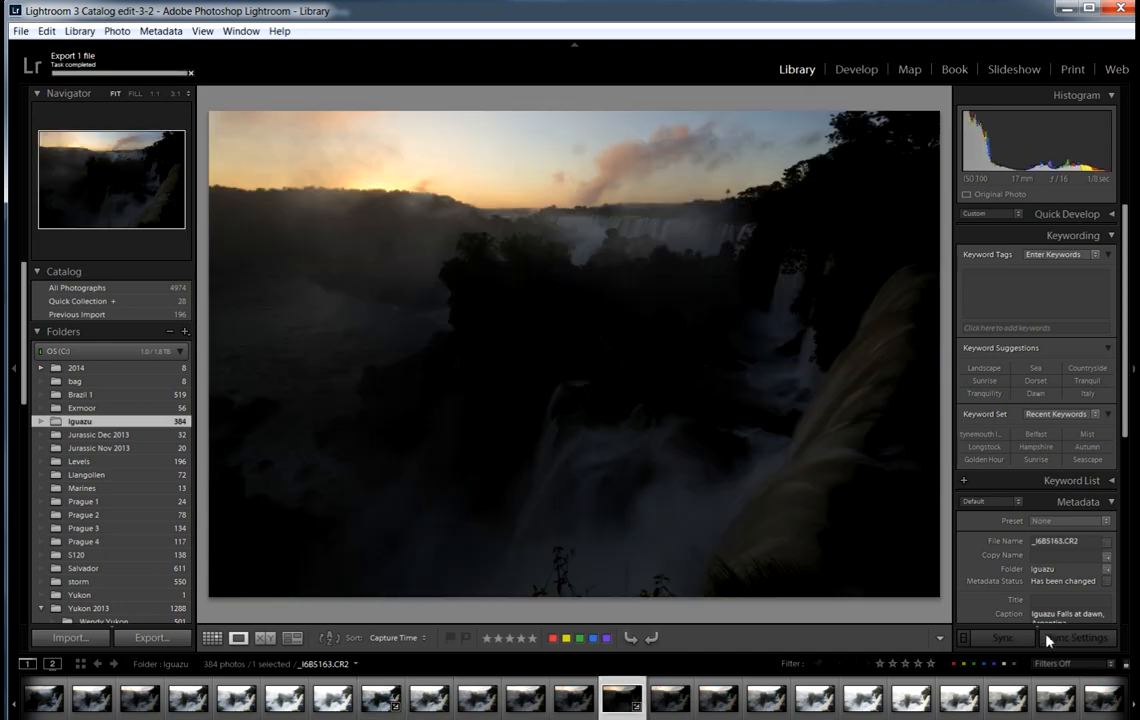
pyautogui.click(853, 72)
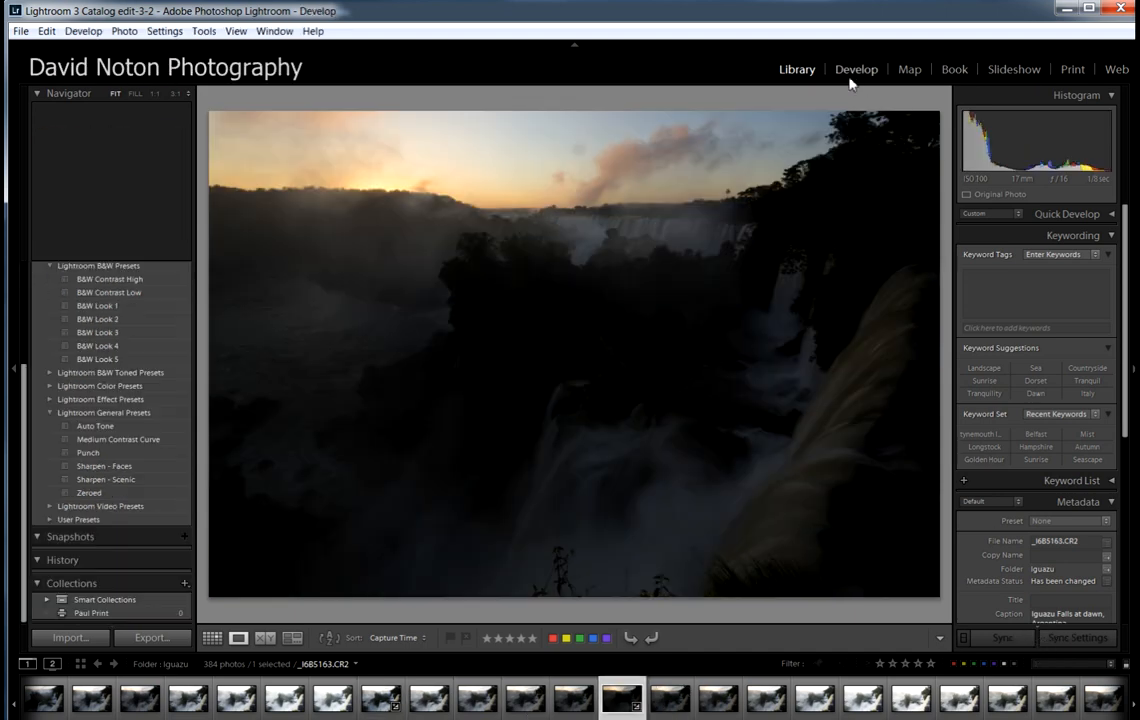
pyautogui.click(1079, 634)
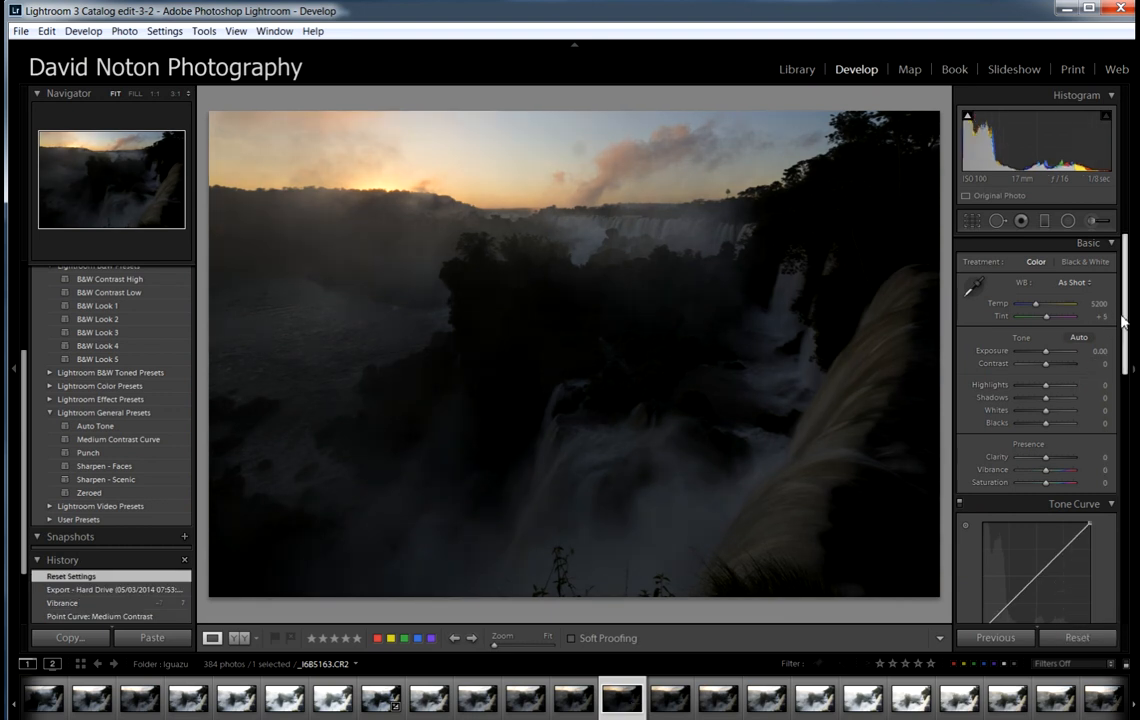
# Step: Set the sharpening Masking of _I6B5163.CR2 to 11
pyautogui.moveTo(1124, 322); pyautogui.dragTo(1127, 405)
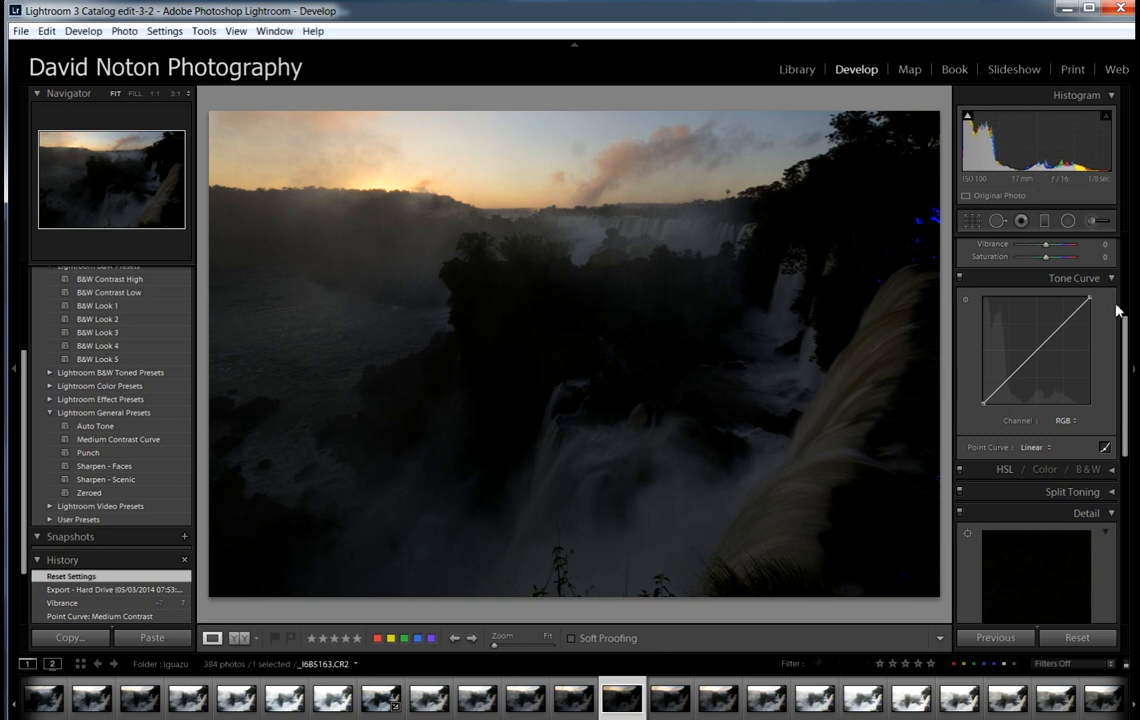
pyautogui.moveTo(1123, 348); pyautogui.dragTo(1115, 453)
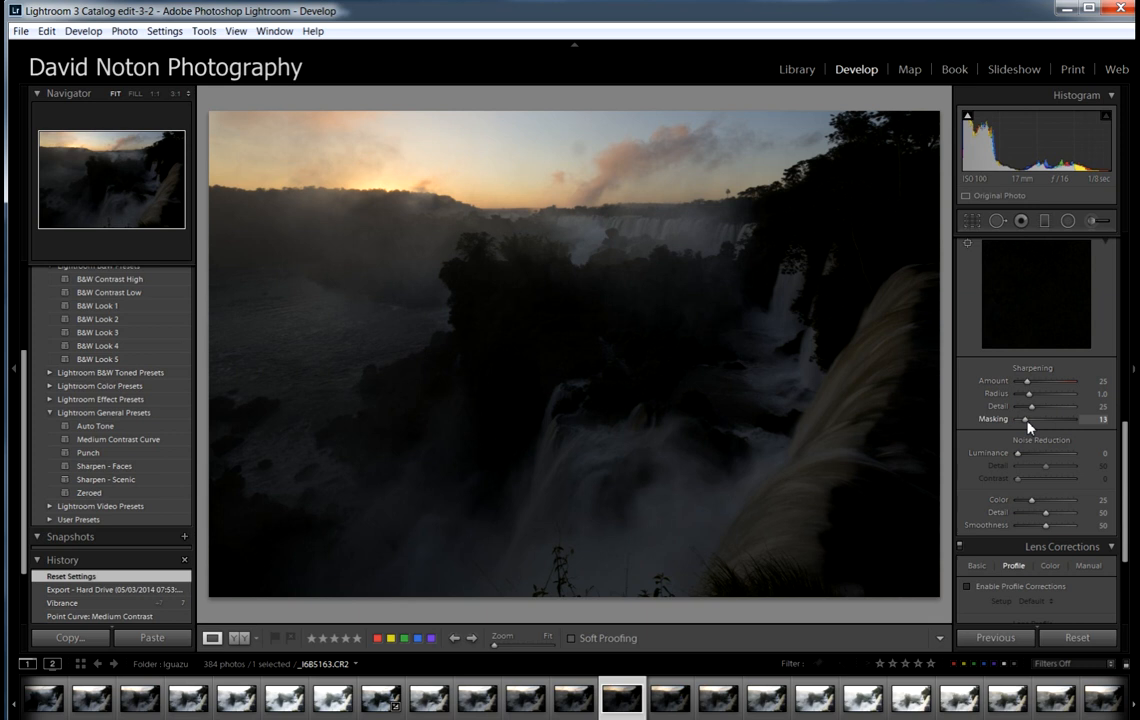
pyautogui.moveTo(1027, 426); pyautogui.dragTo(1023, 426)
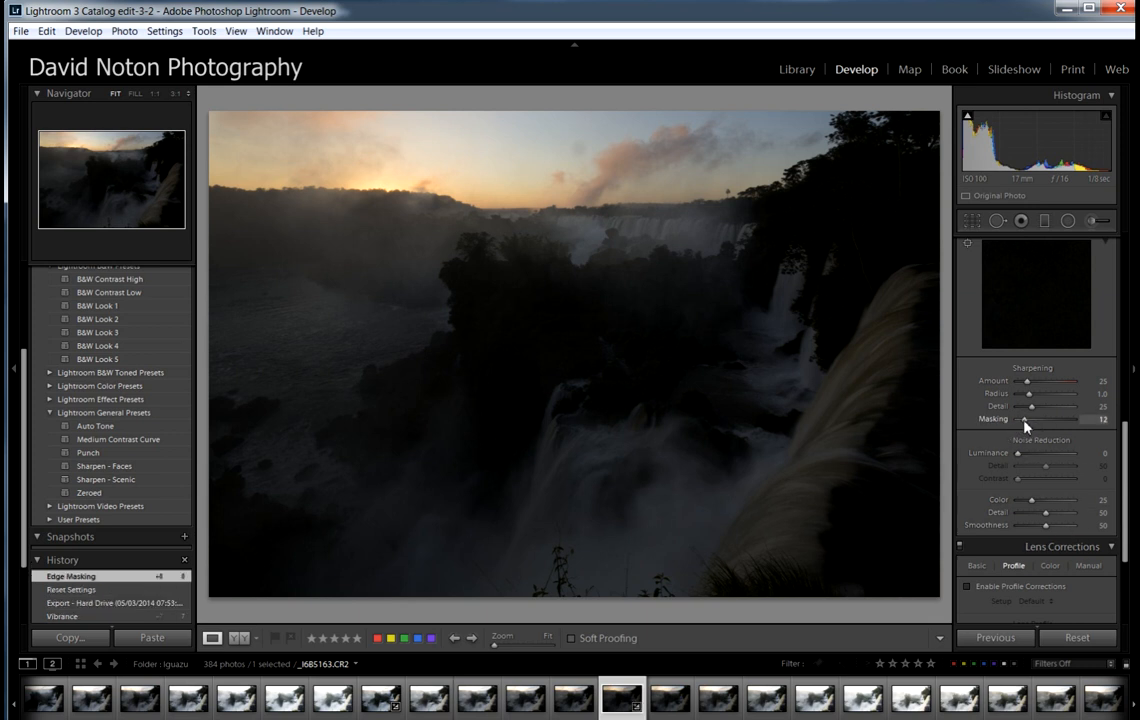
pyautogui.moveTo(1024, 426); pyautogui.dragTo(1025, 426)
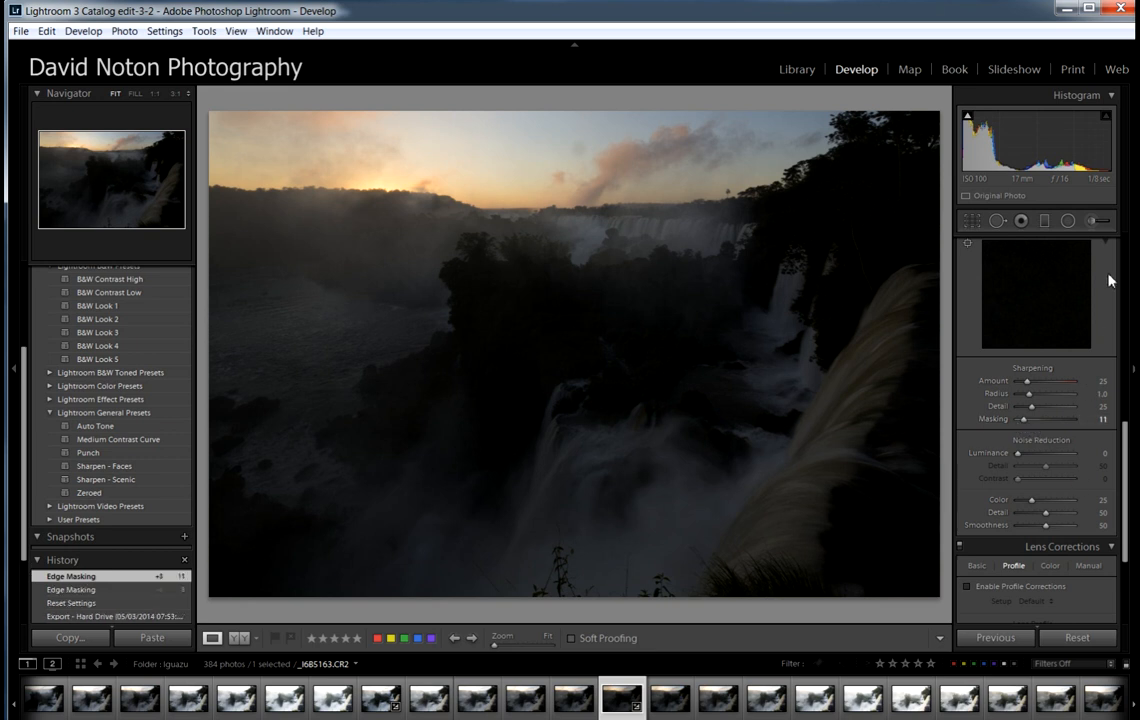
# Step: Lift the highlights of _I6B5163.CR2 with one point on the tone curve and anchor the shadows with a second point
pyautogui.click(1131, 440)
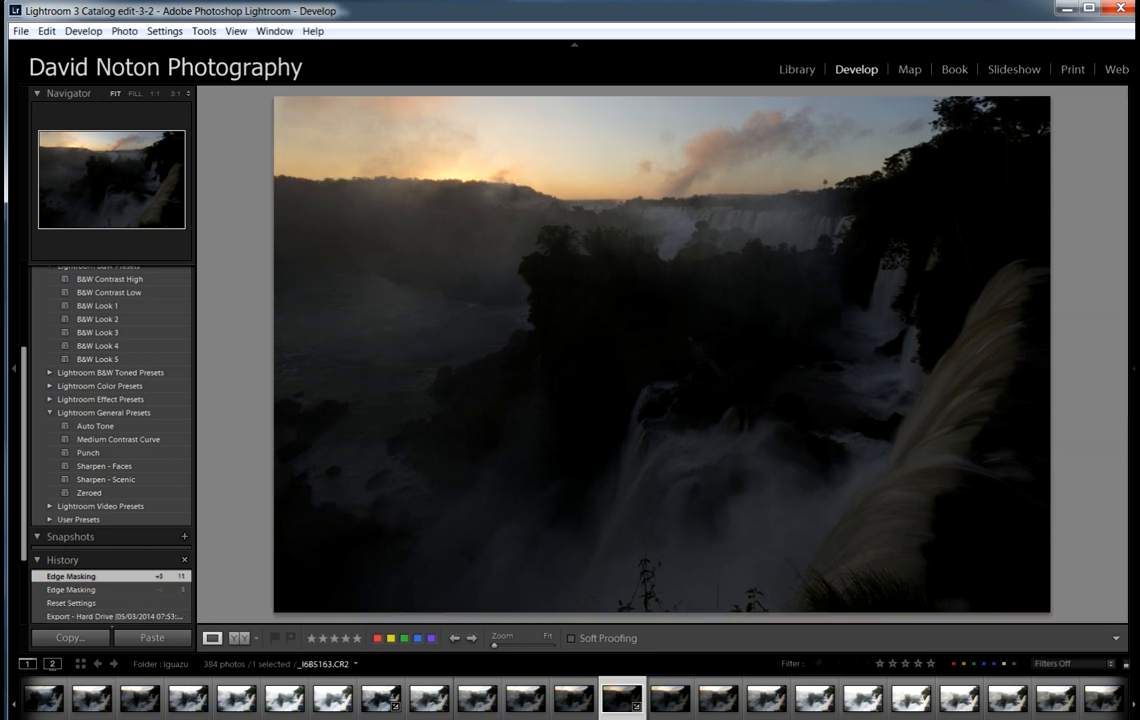
pyautogui.click(1136, 402)
pyautogui.moveTo(1125, 437); pyautogui.dragTo(1115, 365)
pyautogui.scroll(3, 1115, 370)
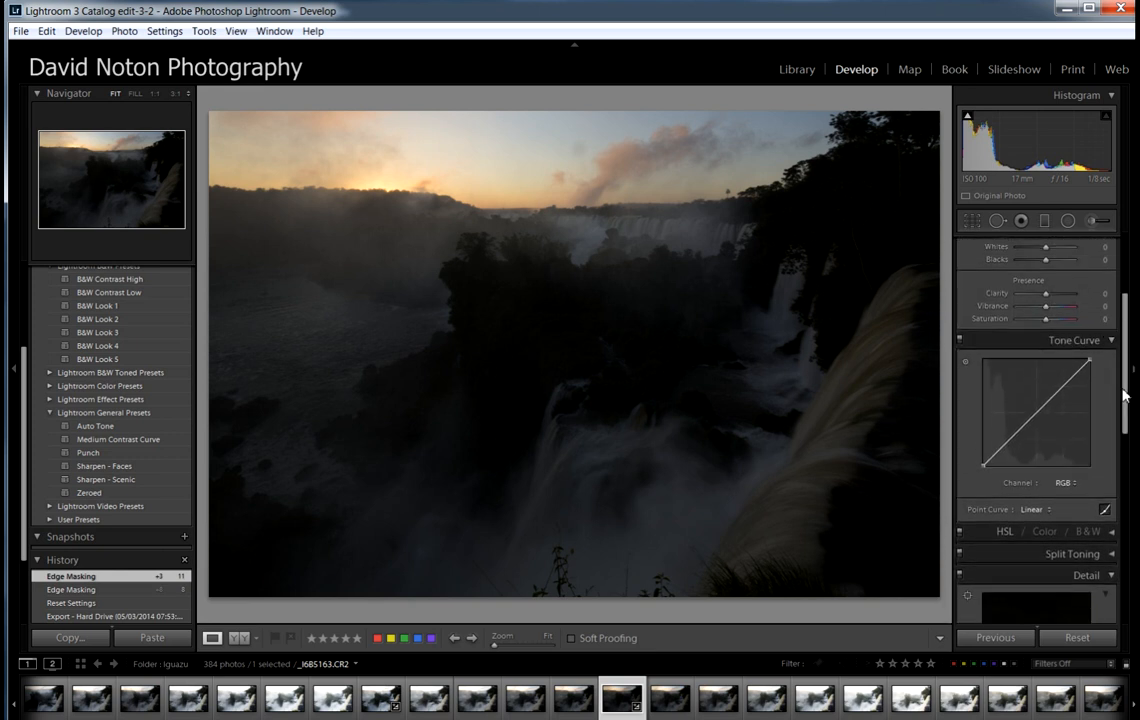
pyautogui.moveTo(1056, 393); pyautogui.dragTo(1055, 384)
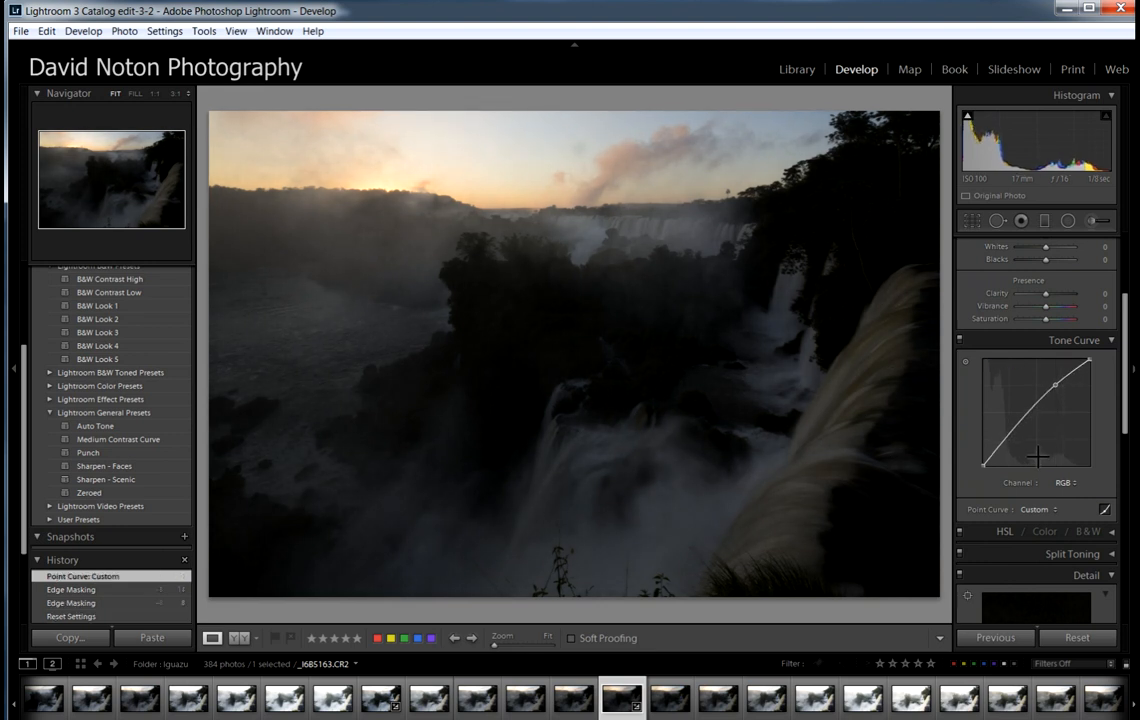
pyautogui.moveTo(1001, 448); pyautogui.dragTo(1001, 445)
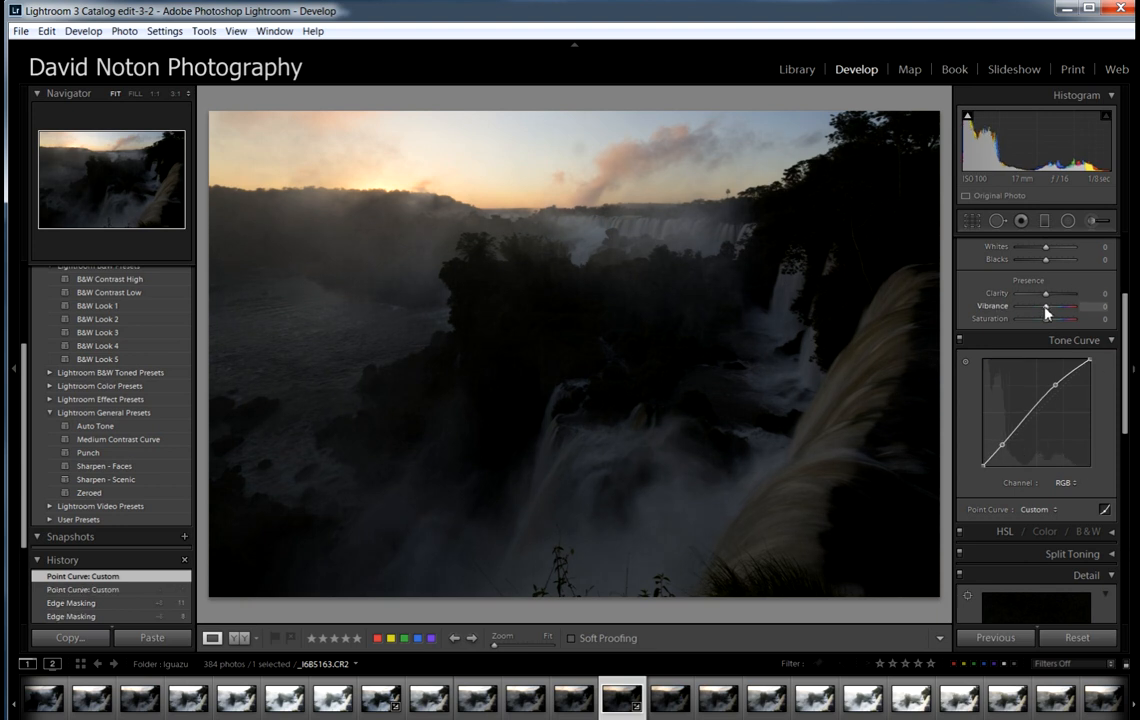
pyautogui.moveTo(1125, 330); pyautogui.dragTo(1120, 262)
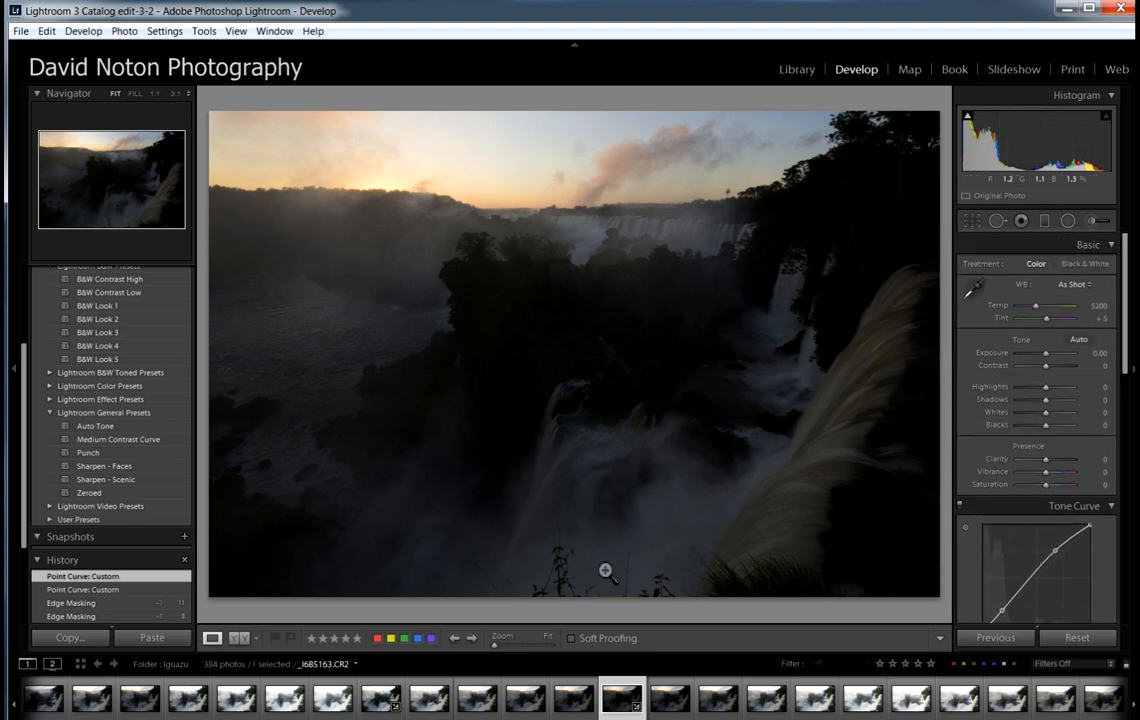
# Step: Export _I6B5163.CR2 to the Argentina subfolder of C:\Images\processed, renamed with the custom text iguazu plus the original file number
pyautogui.click(800, 70)
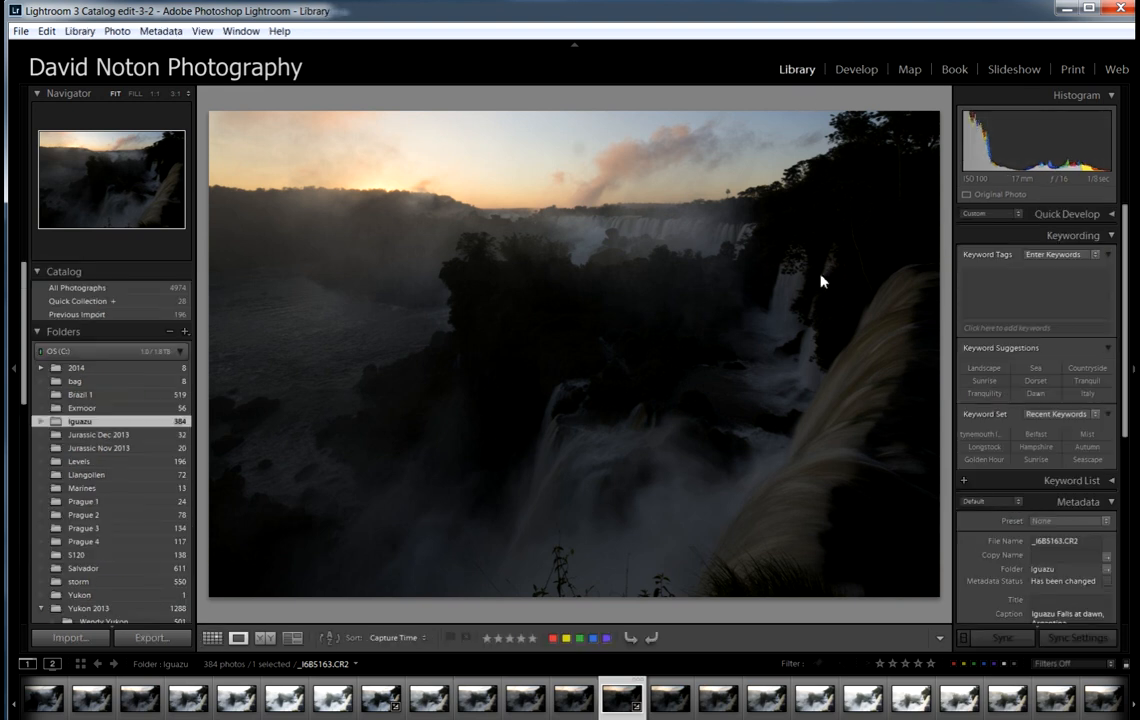
pyautogui.click(150, 637)
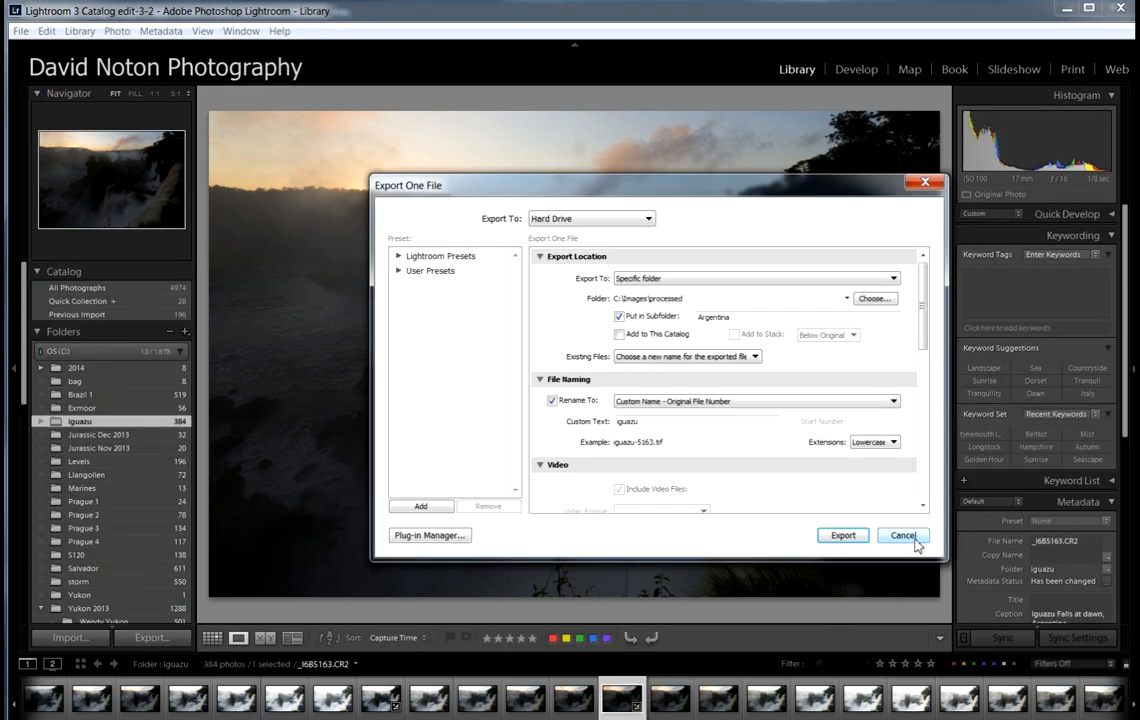
pyautogui.click(840, 464)
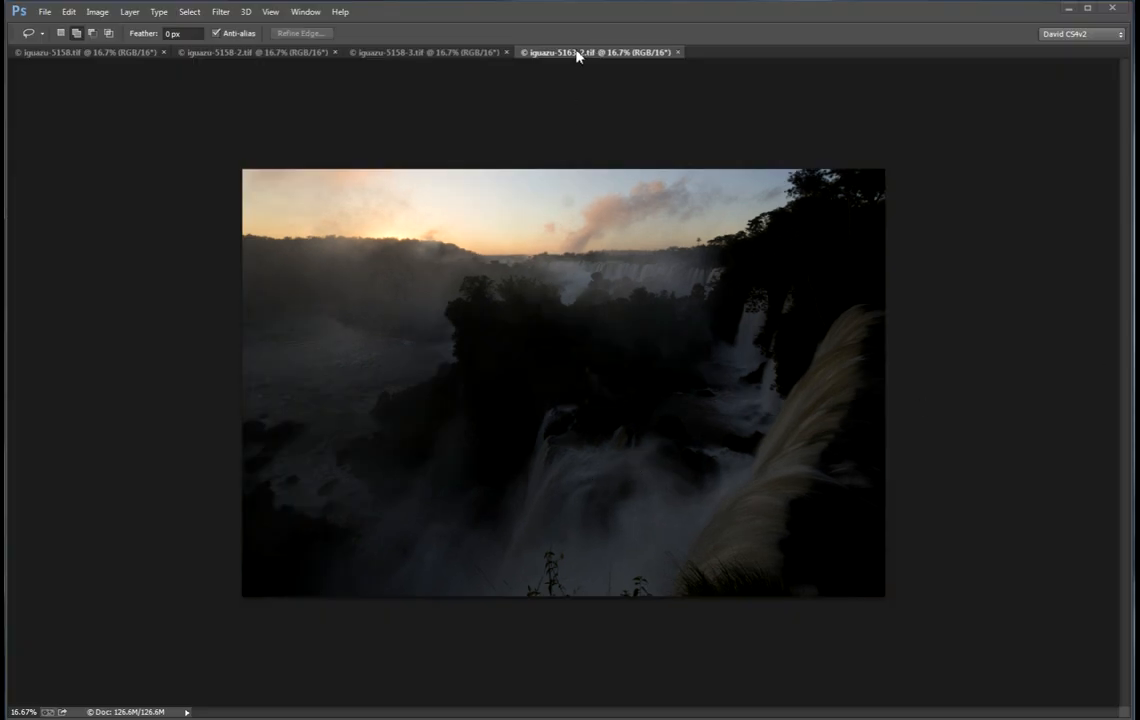
# Step: Display the exported foreground image iguazu-5158-3.tif in Photoshop
pyautogui.click(436, 55)
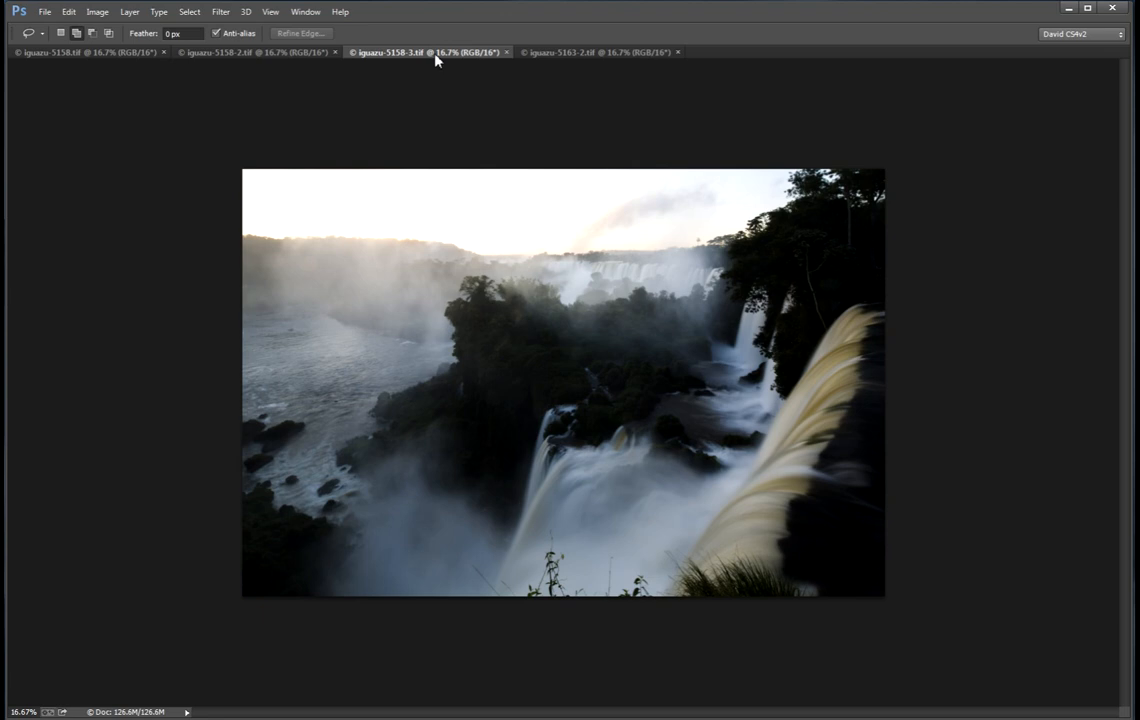
# Step: Look through the open exposures iguazu-5158-2.tif, iguazu-5158.tif, iguazu-5158-3.tif and iguazu-5163-2.tif
pyautogui.click(273, 56)
pyautogui.click(91, 53)
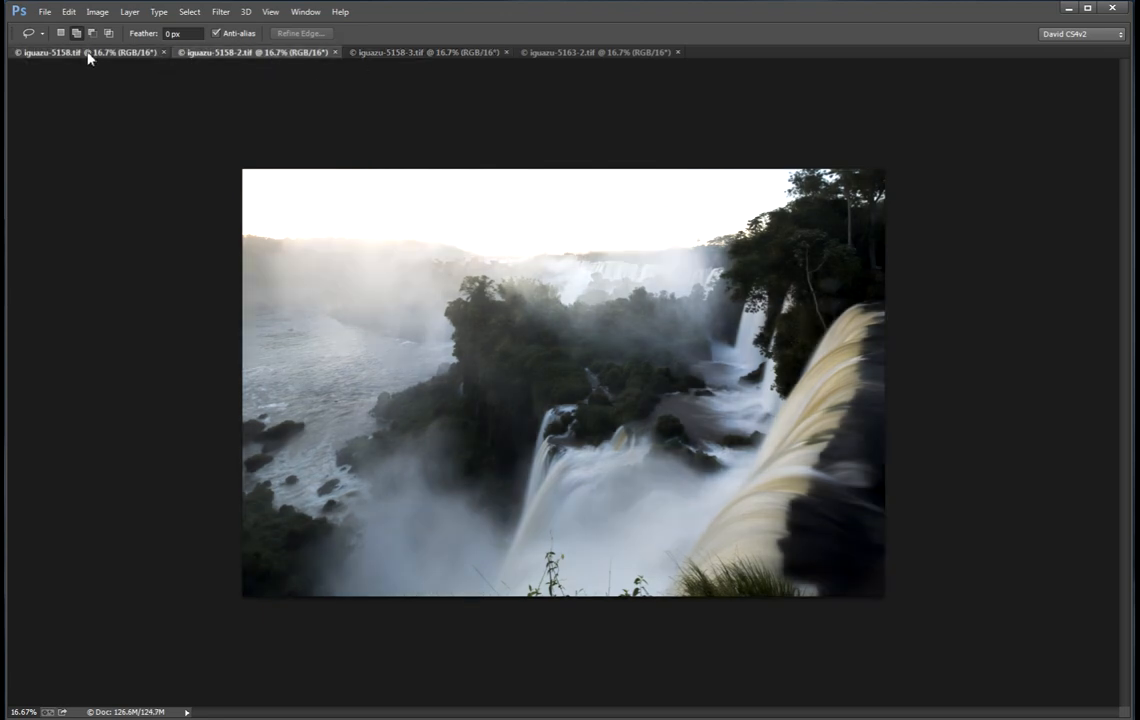
pyautogui.click(228, 57)
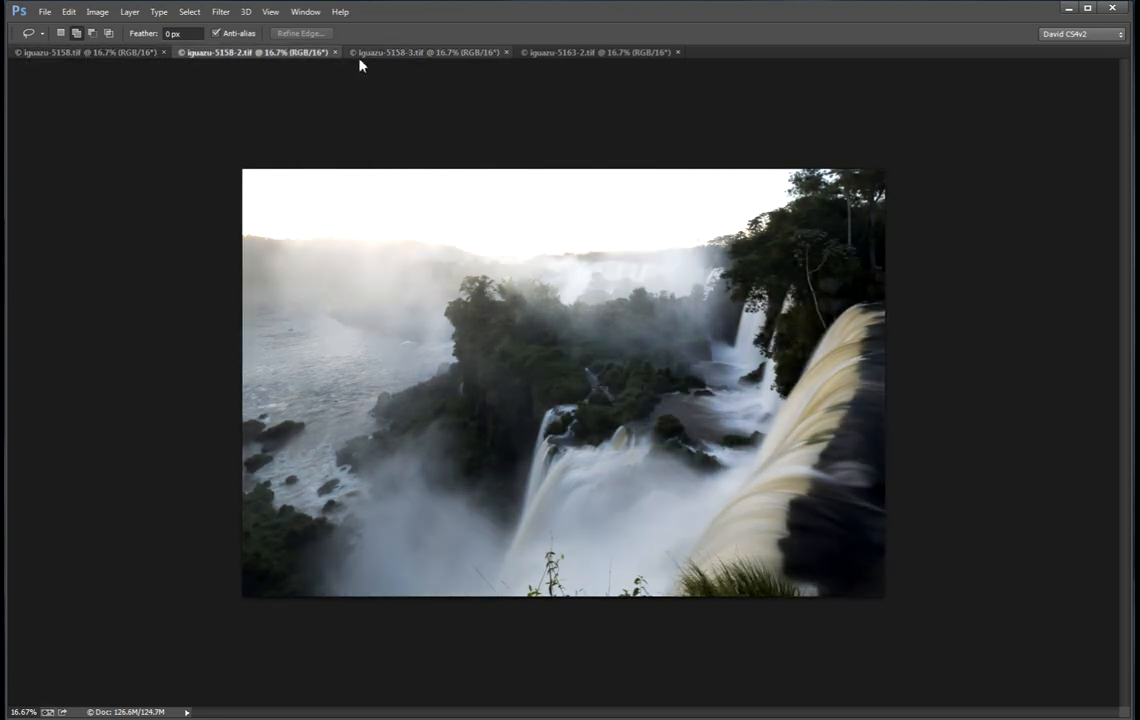
pyautogui.click(402, 56)
pyautogui.click(605, 56)
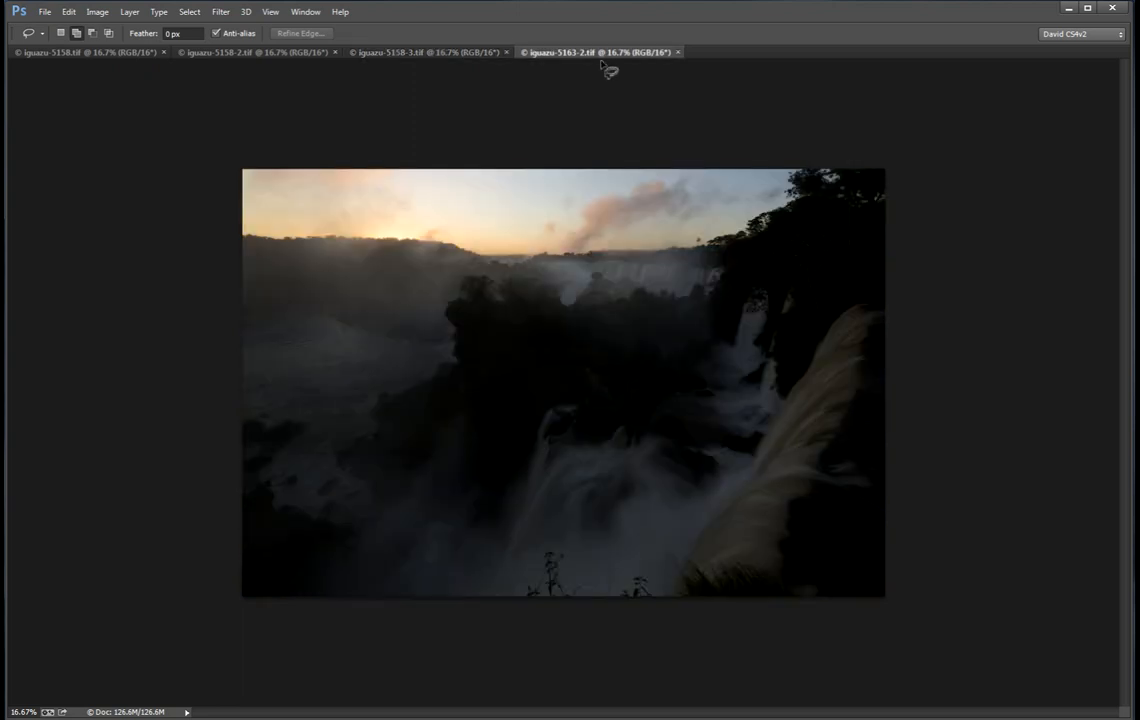
# Step: Compare iguazu-5158.tif with iguazu-5158-2.tif, finishing with iguazu-5158-2.tif displayed
pyautogui.click(97, 57)
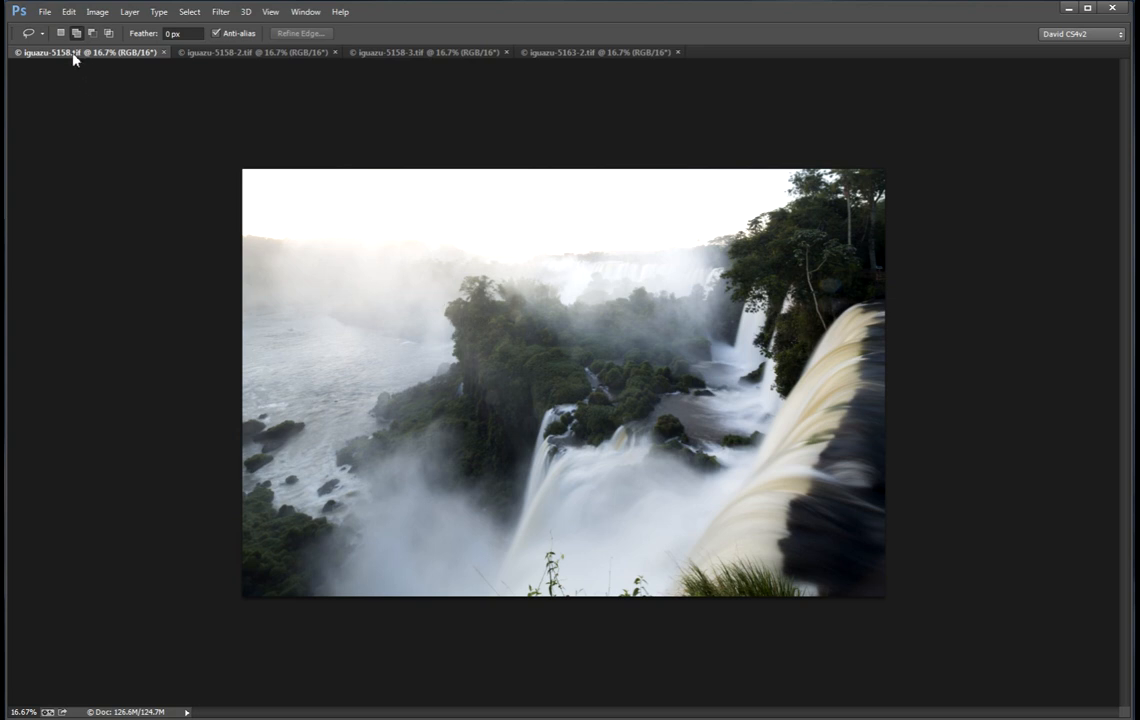
pyautogui.click(252, 55)
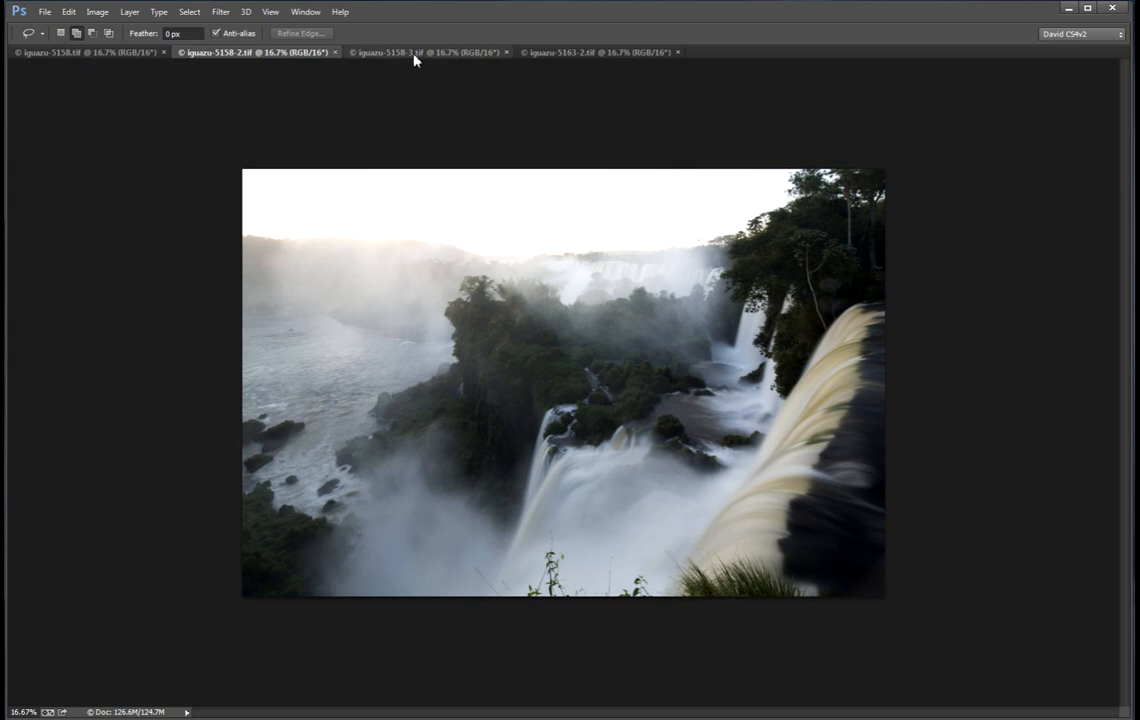
pyautogui.click(115, 58)
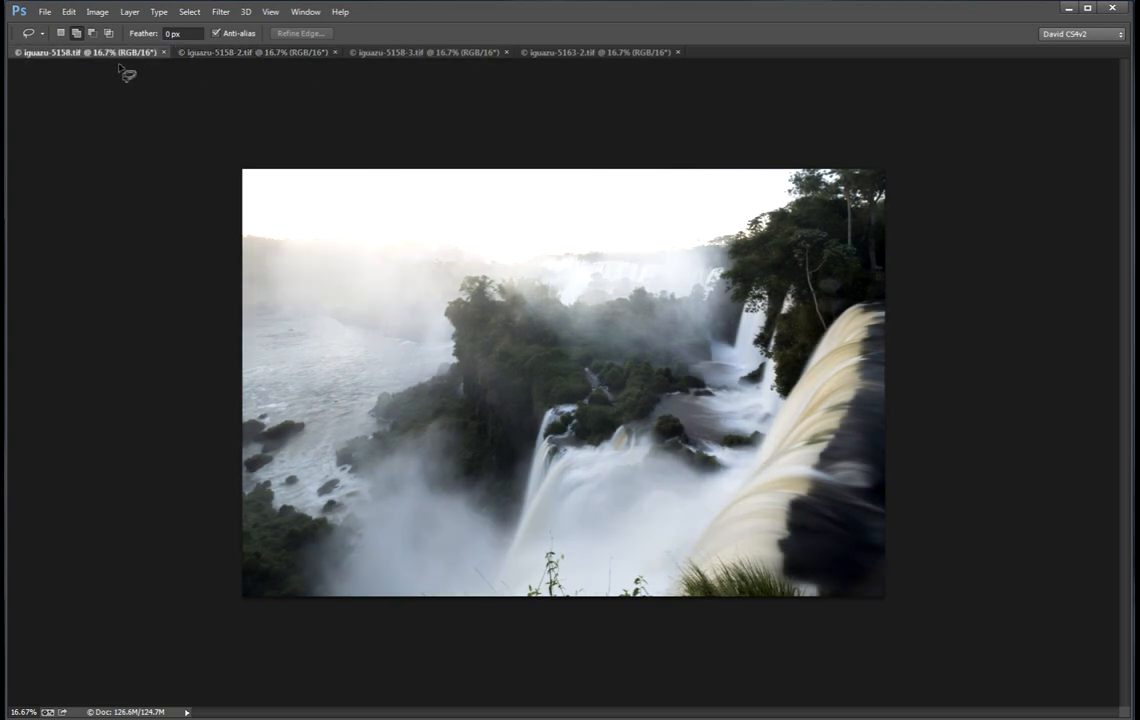
pyautogui.click(237, 53)
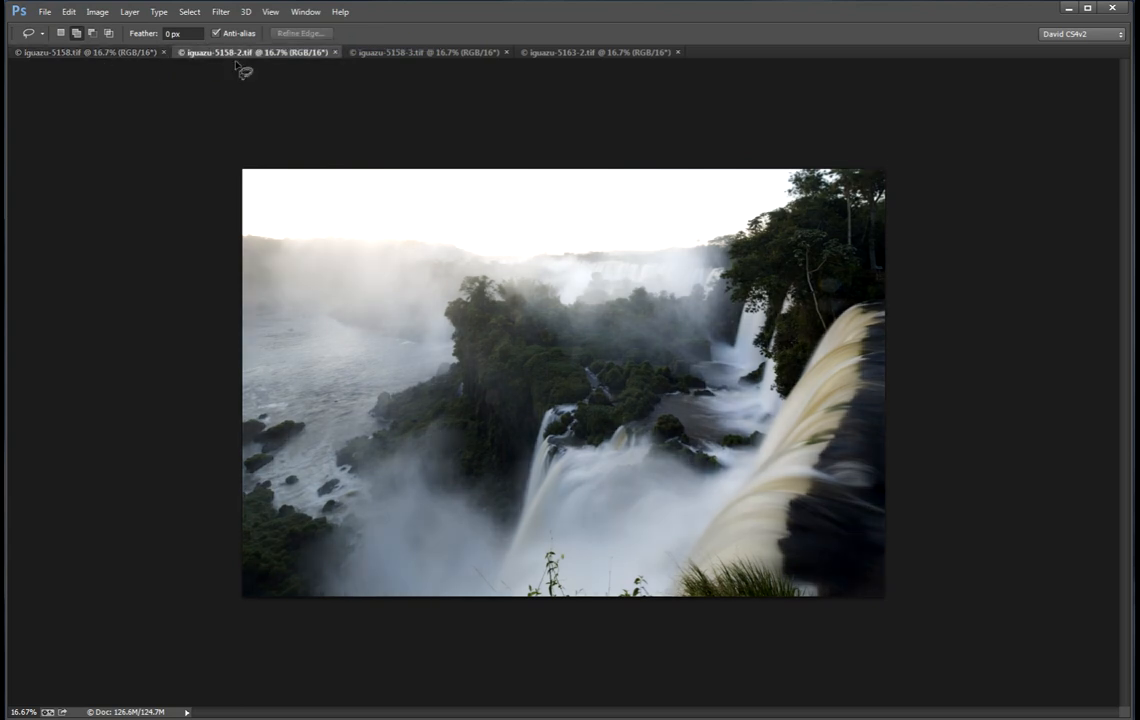
pyautogui.click(92, 56)
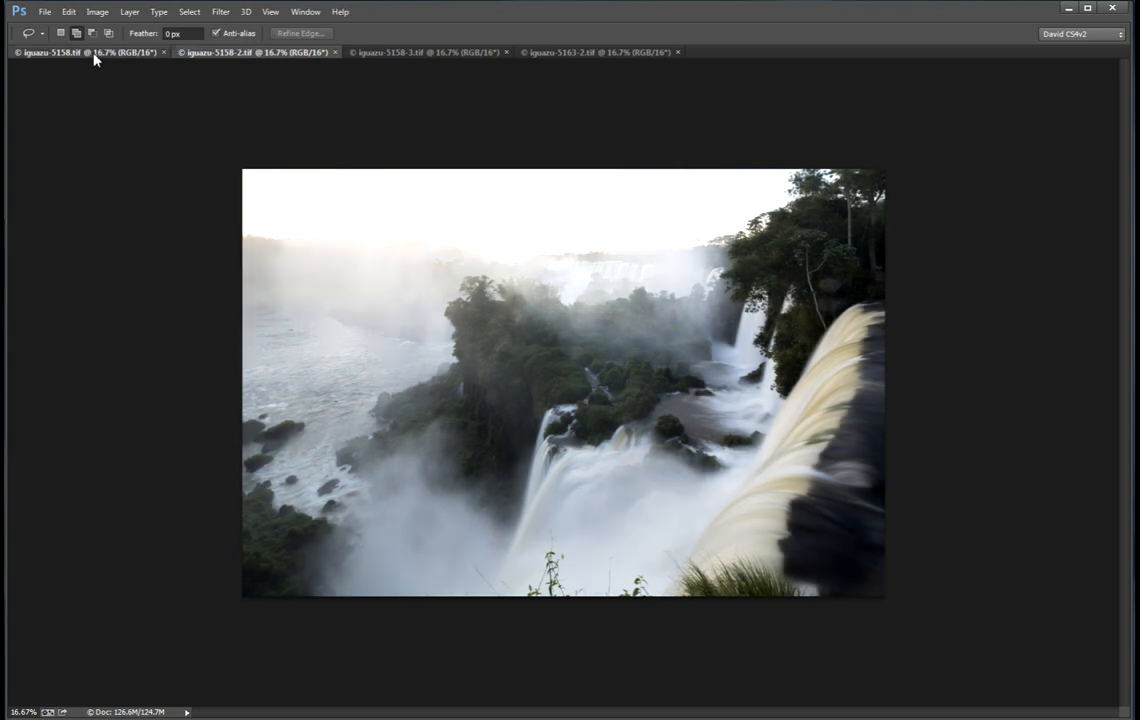
pyautogui.click(251, 55)
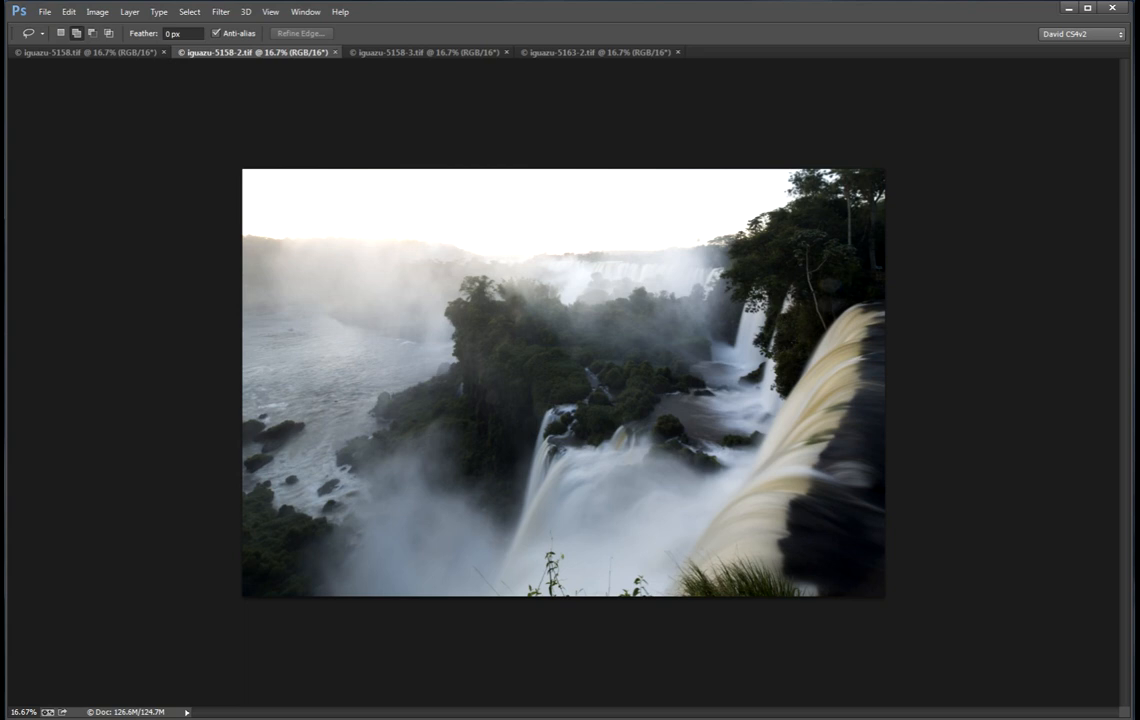
# Step: Bring the list of actions next to the image and examine the commands recorded in the select all cut & close action
pyautogui.moveTo(1138, 62); pyautogui.dragTo(971, 86)
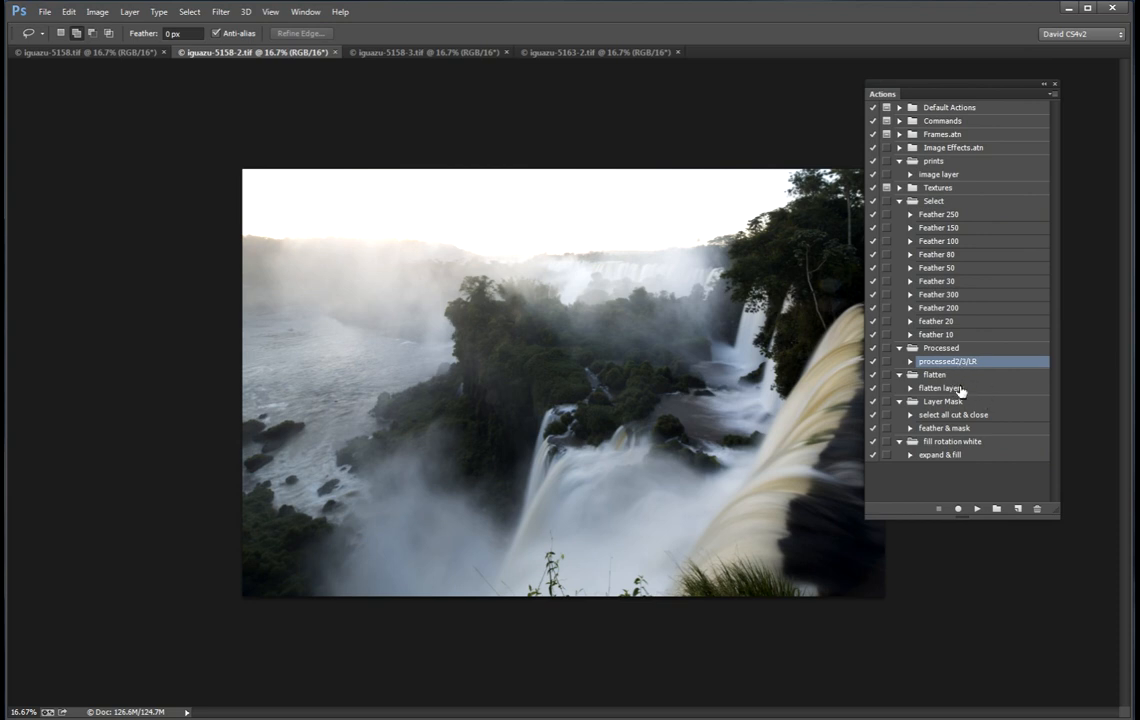
pyautogui.moveTo(948, 96); pyautogui.dragTo(984, 89)
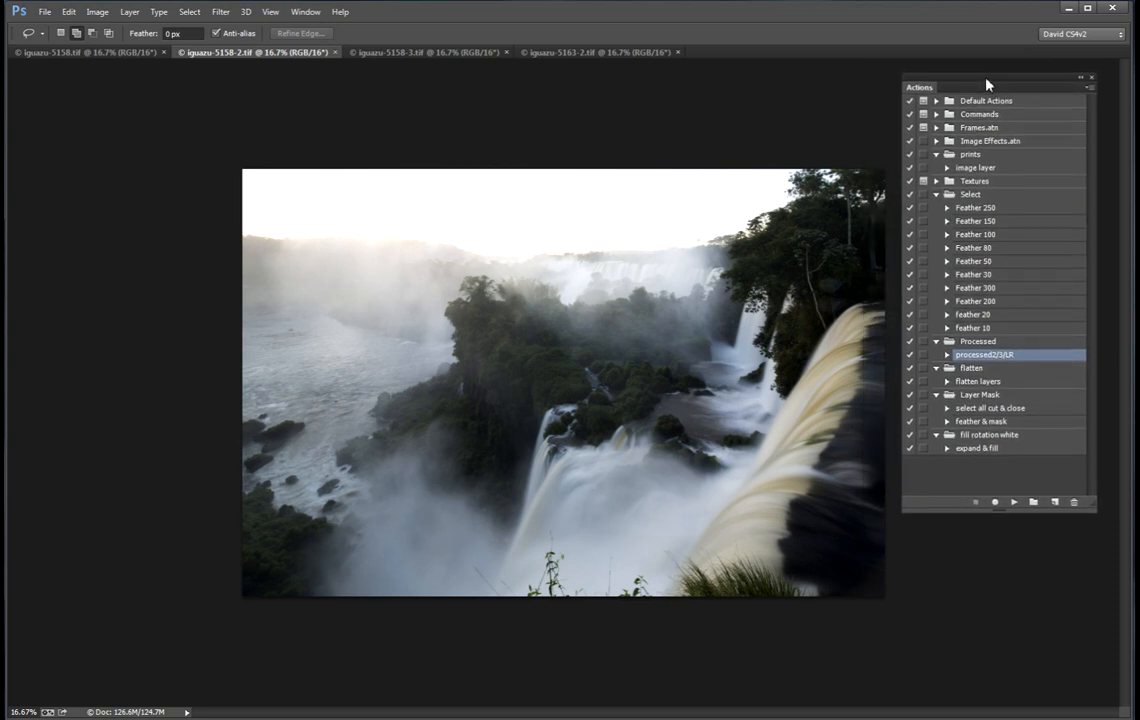
pyautogui.click(988, 409)
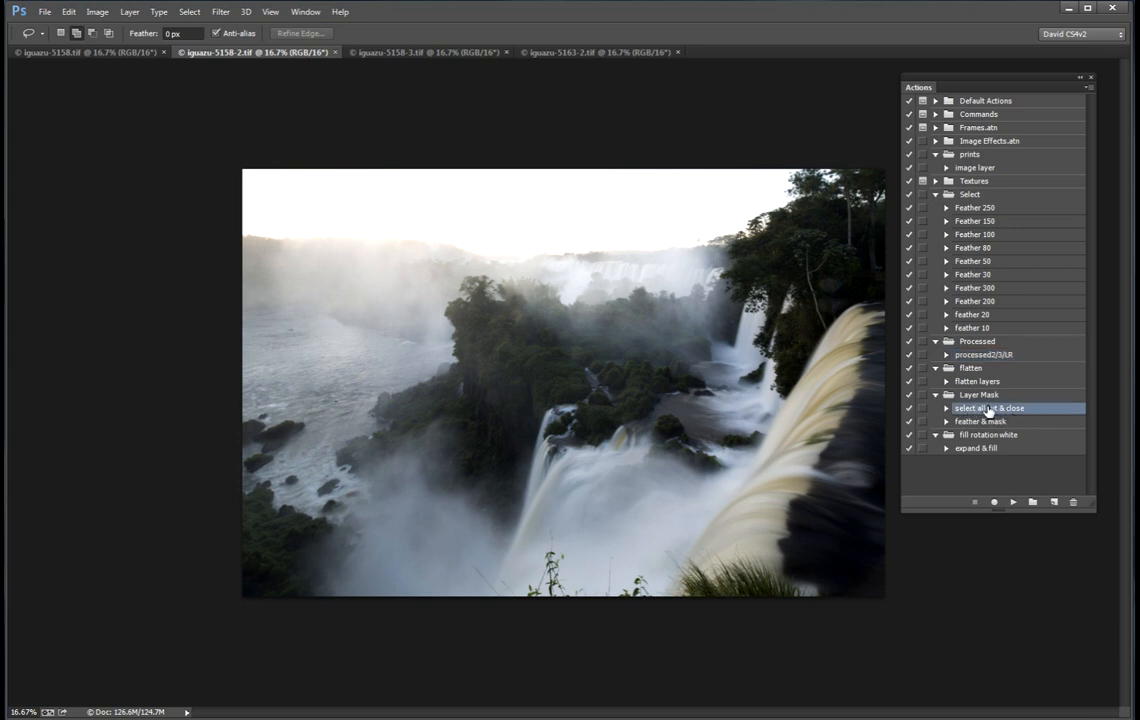
pyautogui.click(946, 409)
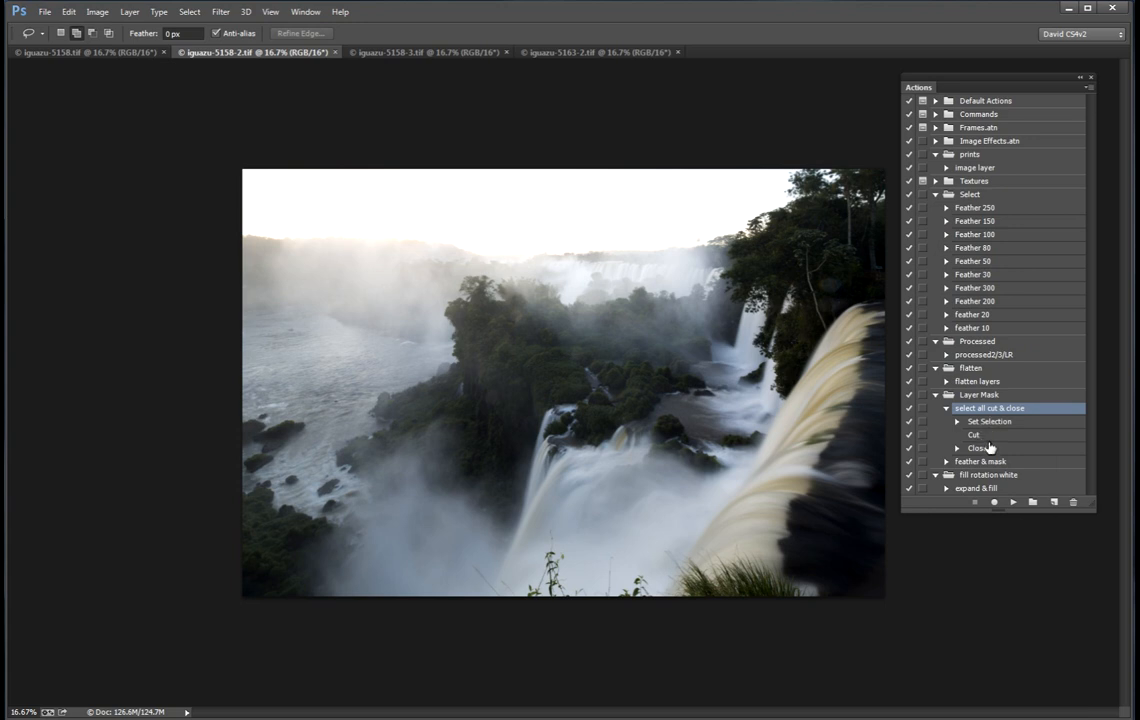
pyautogui.click(946, 410)
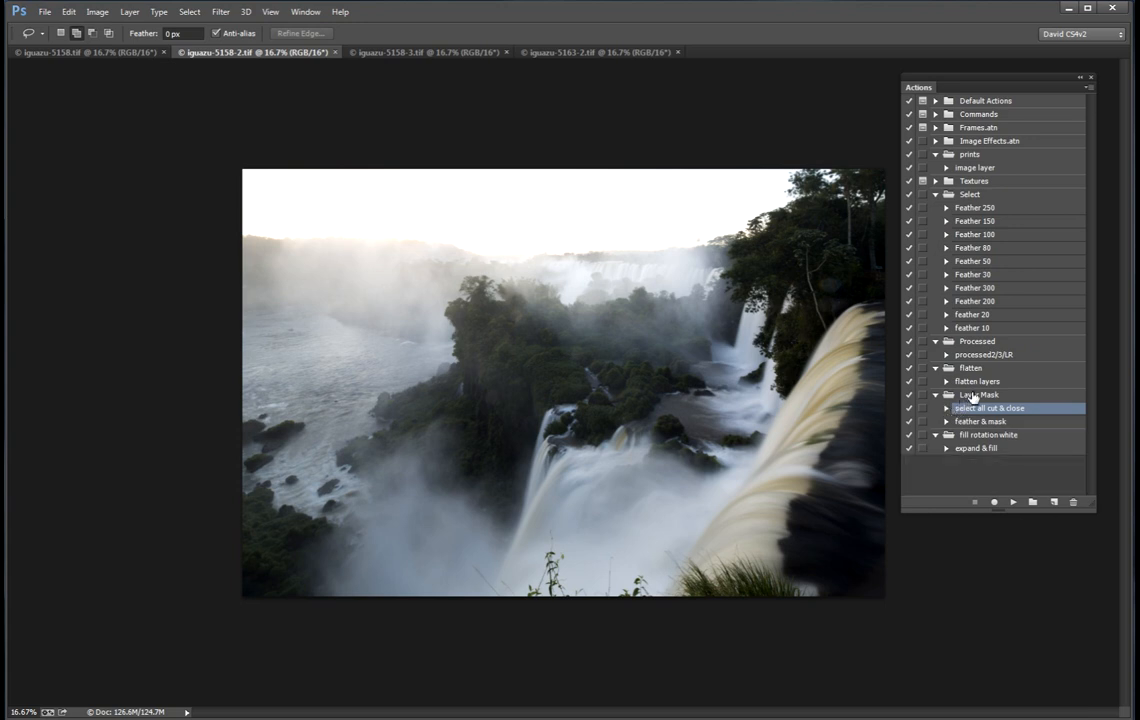
pyautogui.click(973, 396)
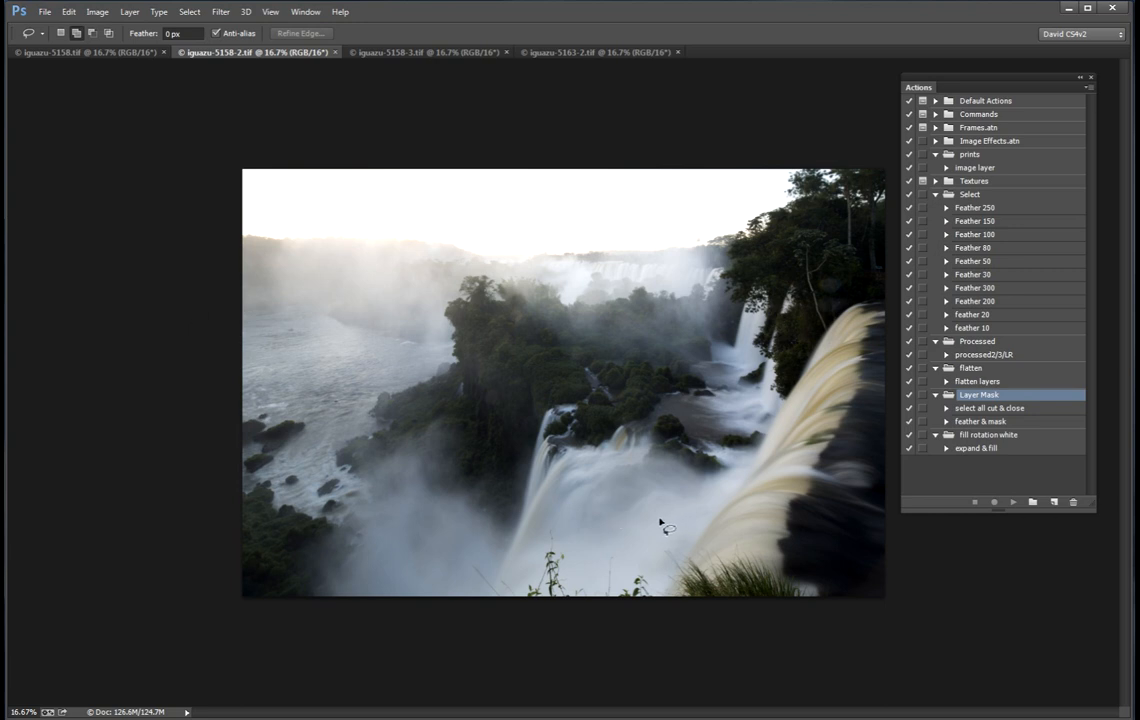
# Step: Run the select all cut & close action on iguazu-5158-2.tif and paste the cut image as a new layer in iguazu-5158.tif
pyautogui.click(983, 412)
pyautogui.click(1014, 503)
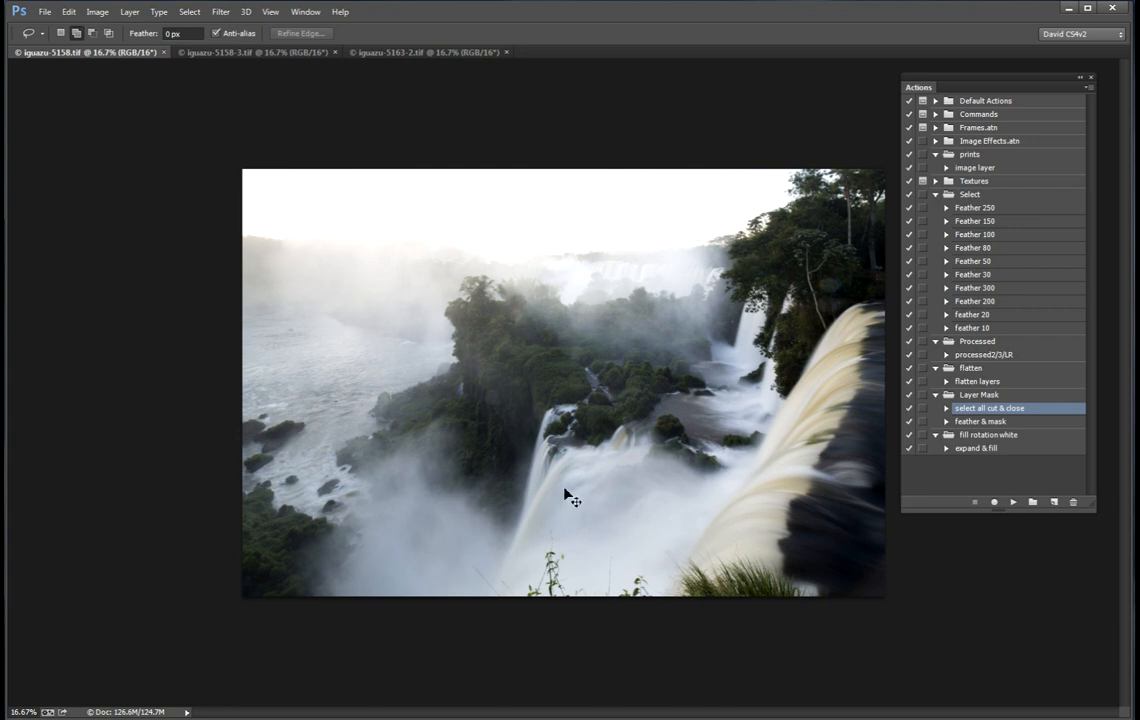
pyautogui.hotkey('ctrl', 'v')
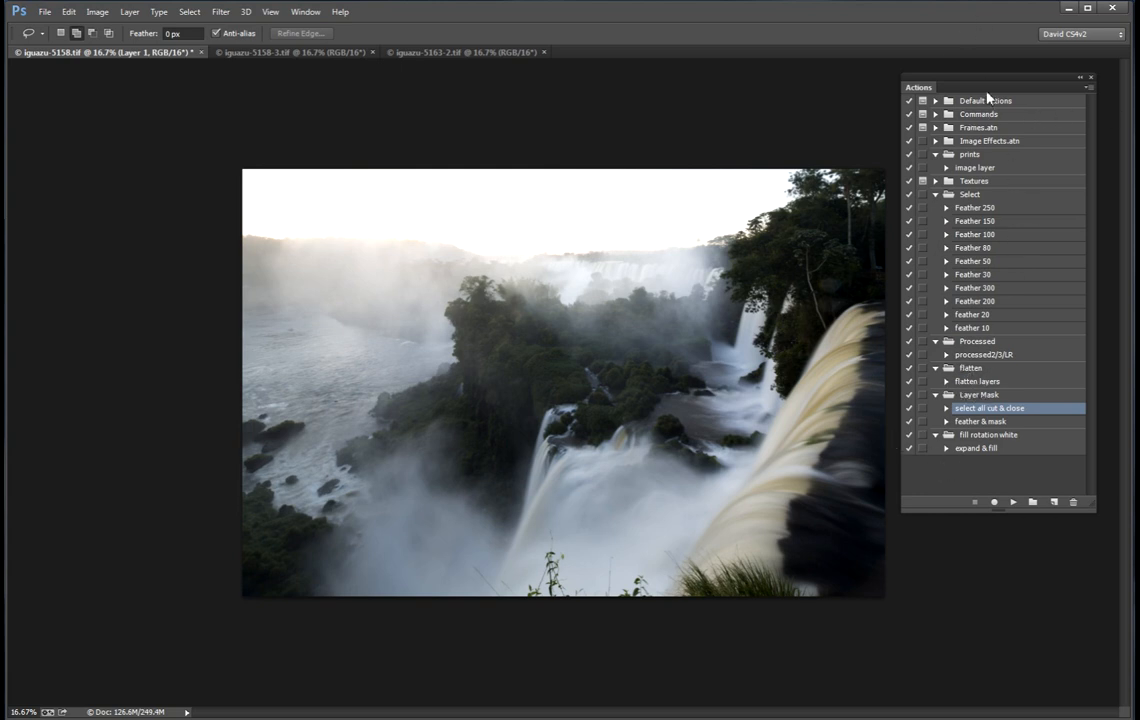
pyautogui.moveTo(982, 78); pyautogui.dragTo(1139, 97)
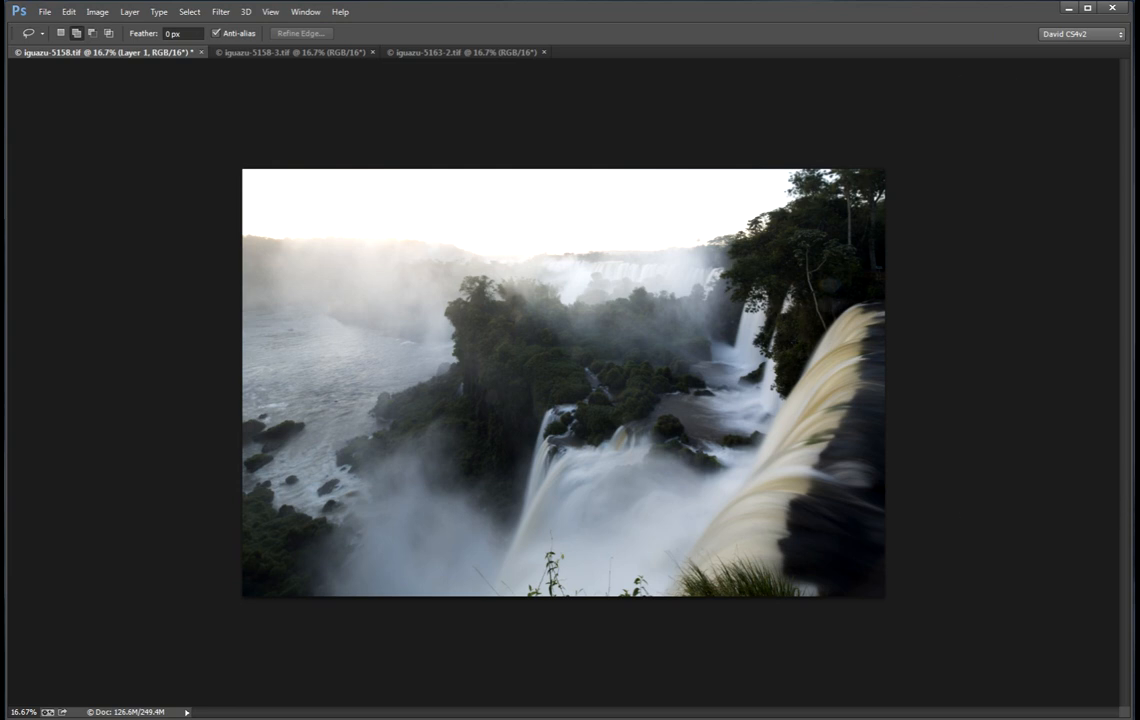
# Step: Lasso the dark trees, large waterfall and rock along the image's right side, and invert the selection
pyautogui.moveTo(1139, 10)
pyautogui.mouseDown()
pyautogui.moveTo(1043, 13)
pyautogui.moveTo(1013, 139)
pyautogui.mouseUp()
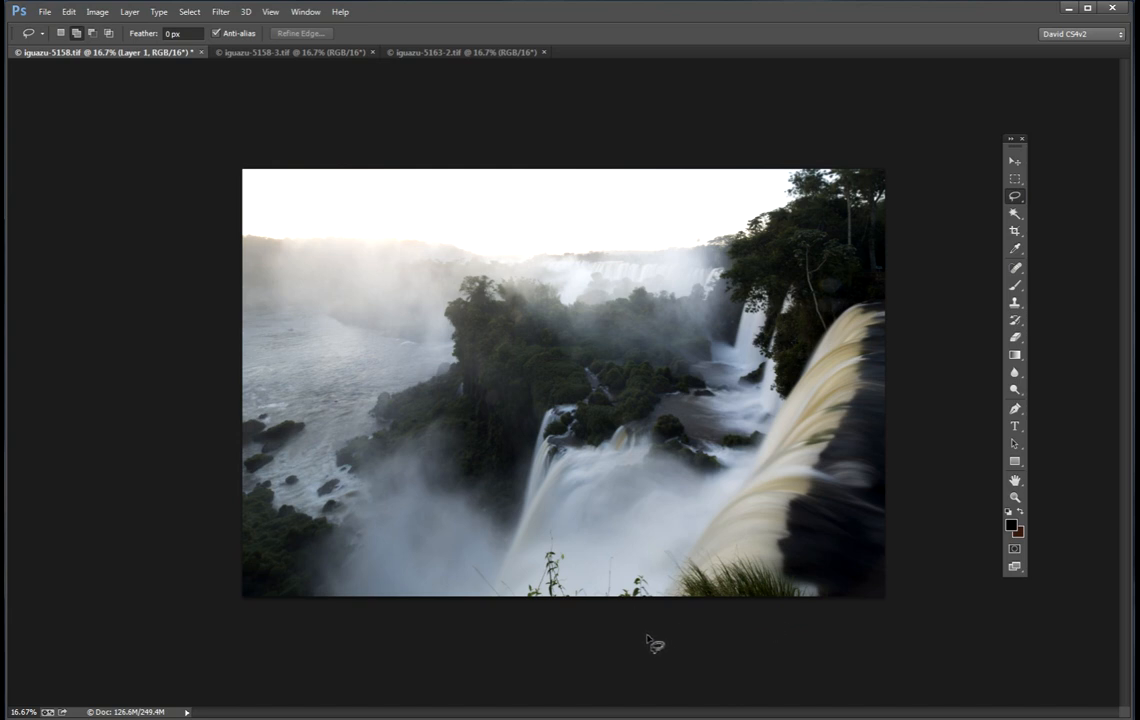
pyautogui.moveTo(735, 528)
pyautogui.mouseDown()
pyautogui.moveTo(775, 481)
pyautogui.moveTo(811, 384)
pyautogui.moveTo(783, 367)
pyautogui.moveTo(786, 320)
pyautogui.moveTo(804, 300)
pyautogui.moveTo(783, 272)
pyautogui.moveTo(747, 266)
pyautogui.moveTo(747, 244)
pyautogui.moveTo(795, 212)
pyautogui.moveTo(914, 210)
pyautogui.moveTo(954, 228)
pyautogui.moveTo(980, 325)
pyautogui.moveTo(993, 598)
pyautogui.moveTo(1012, 673)
pyautogui.moveTo(991, 684)
pyautogui.moveTo(700, 708)
pyautogui.mouseUp()
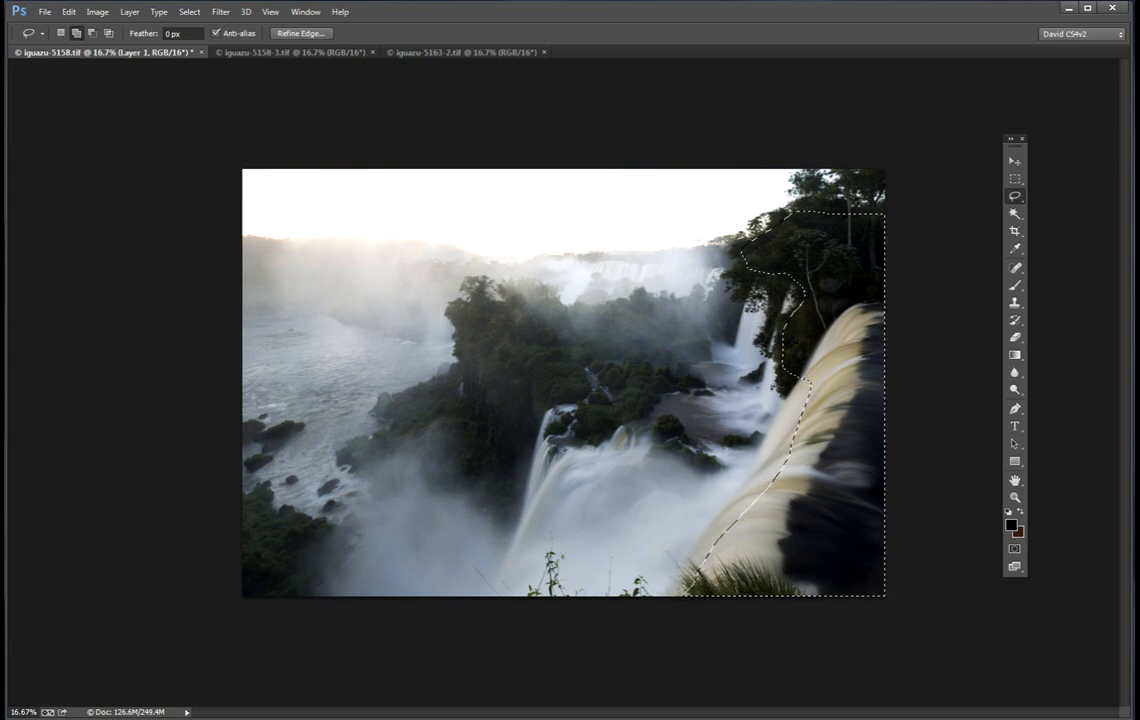
pyautogui.moveTo(1139, 78); pyautogui.dragTo(980, 88)
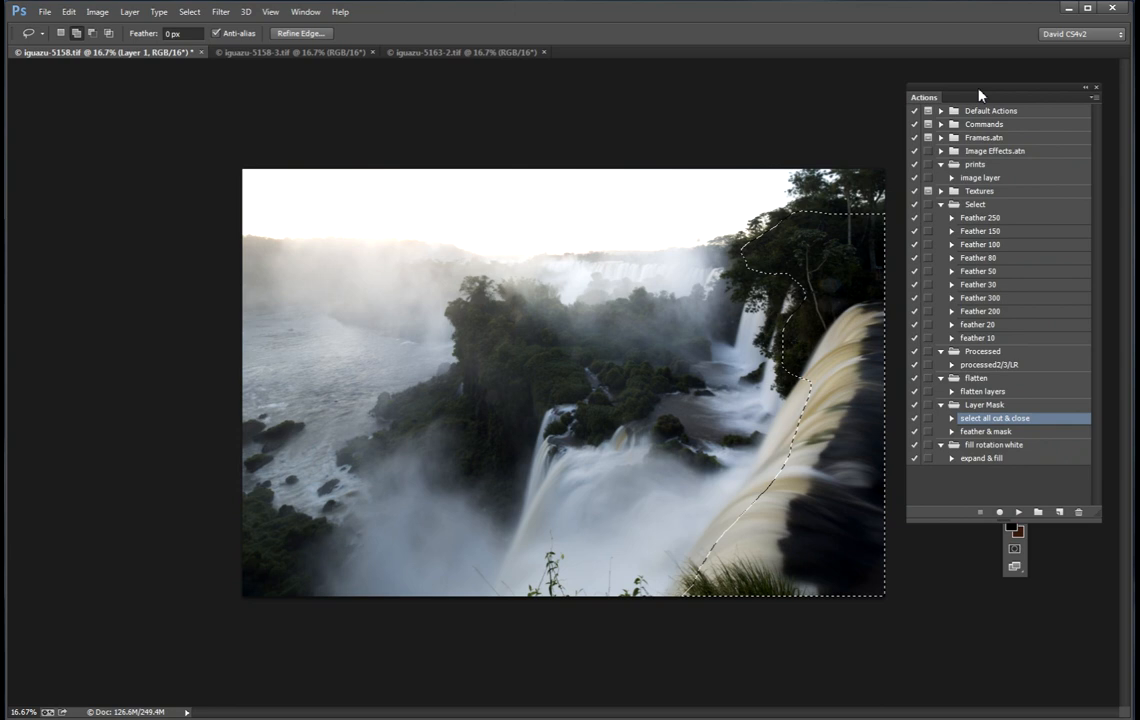
pyautogui.click(189, 11)
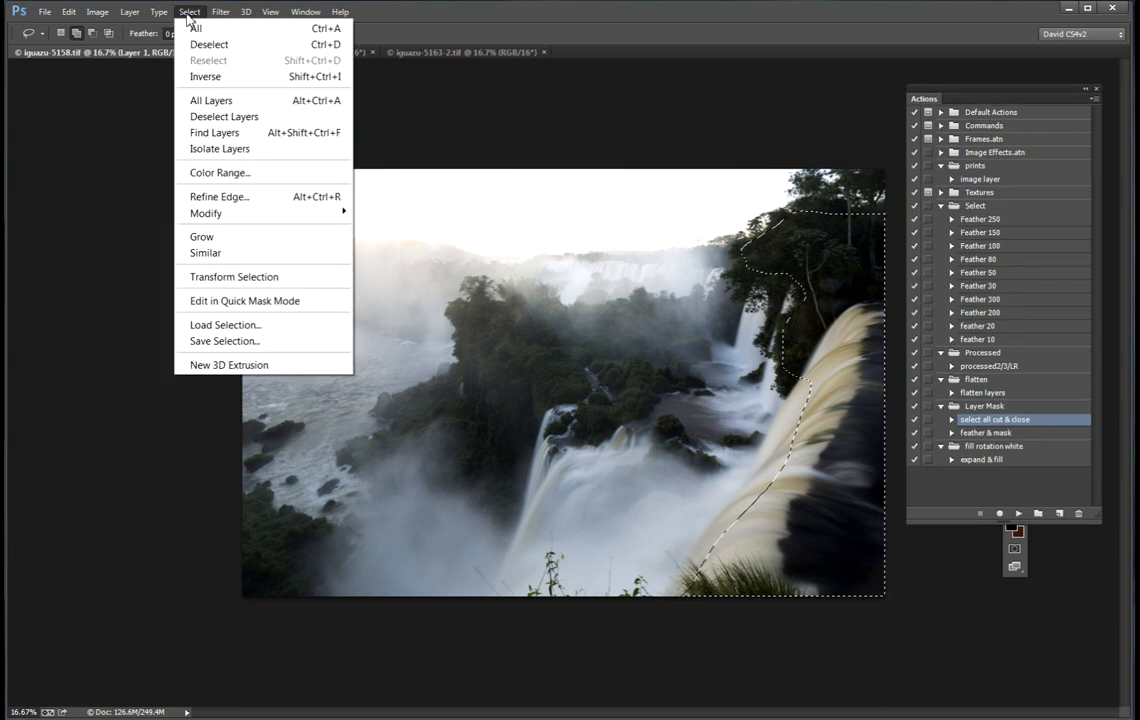
pyautogui.click(186, 74)
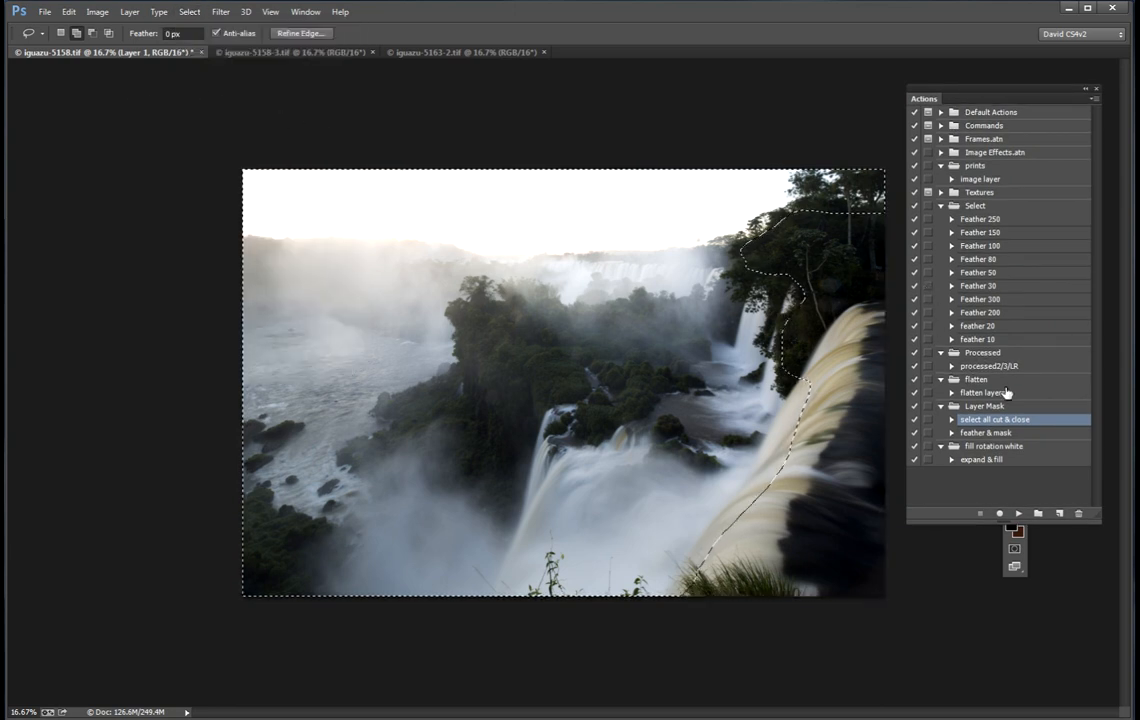
# Step: Run the feather & mask action to turn the inverted selection into a soft mask on Layer 1
pyautogui.click(990, 434)
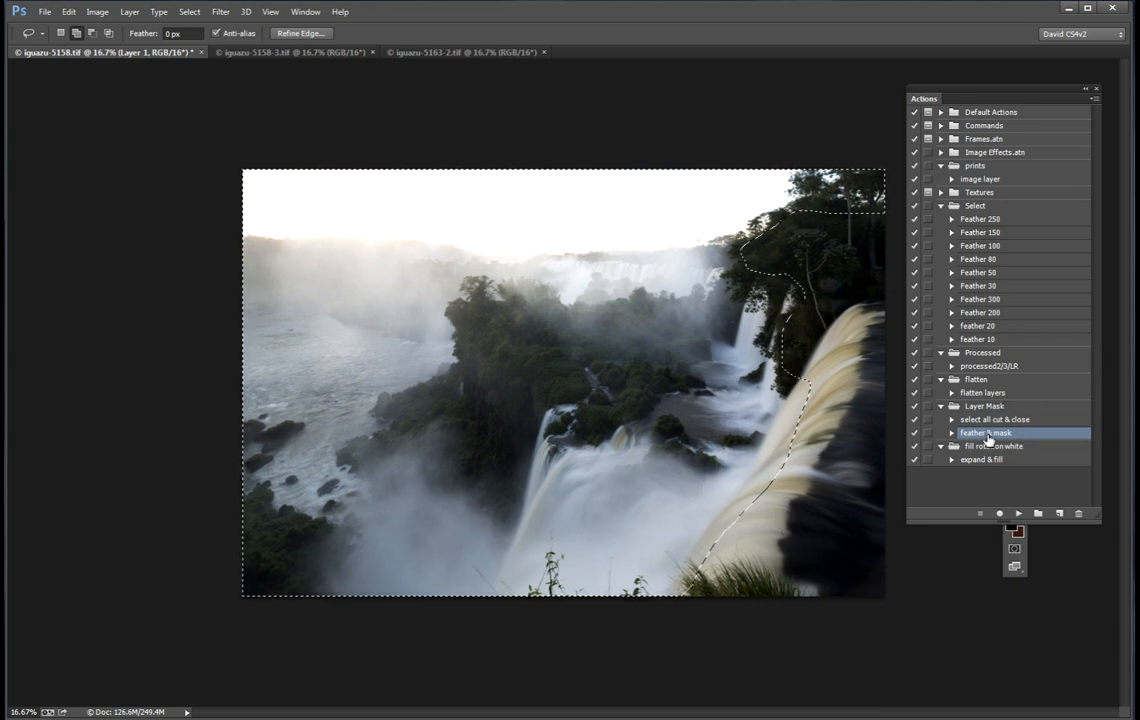
pyautogui.click(1018, 513)
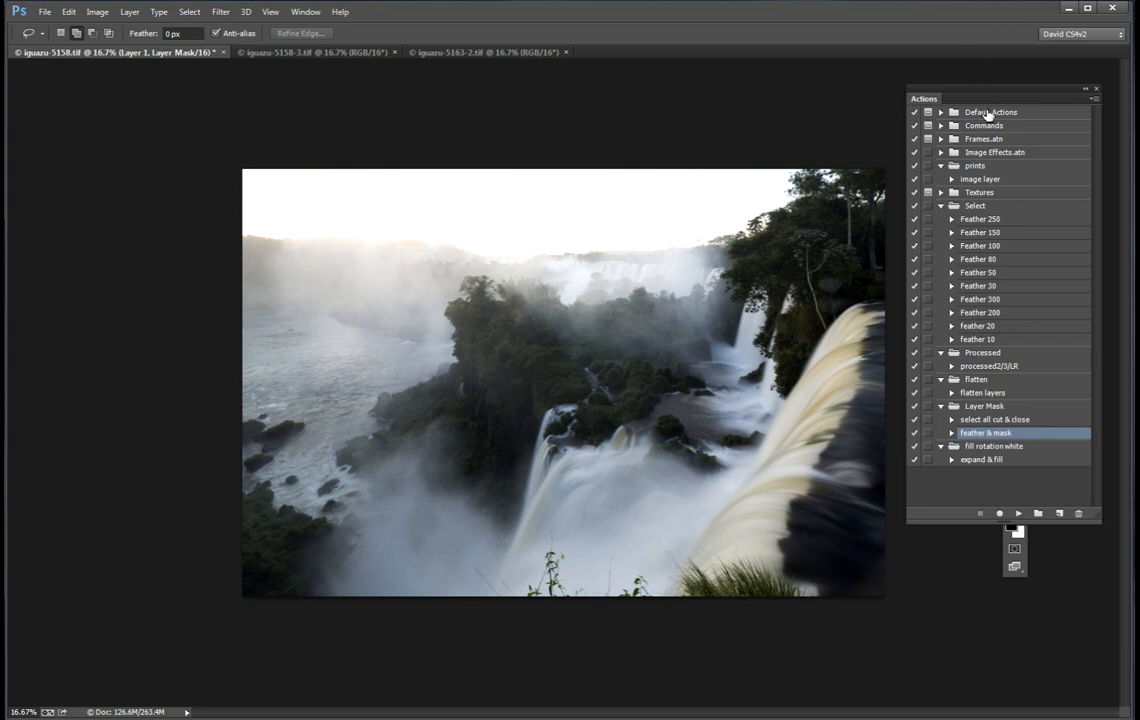
pyautogui.moveTo(985, 89); pyautogui.dragTo(1139, 95)
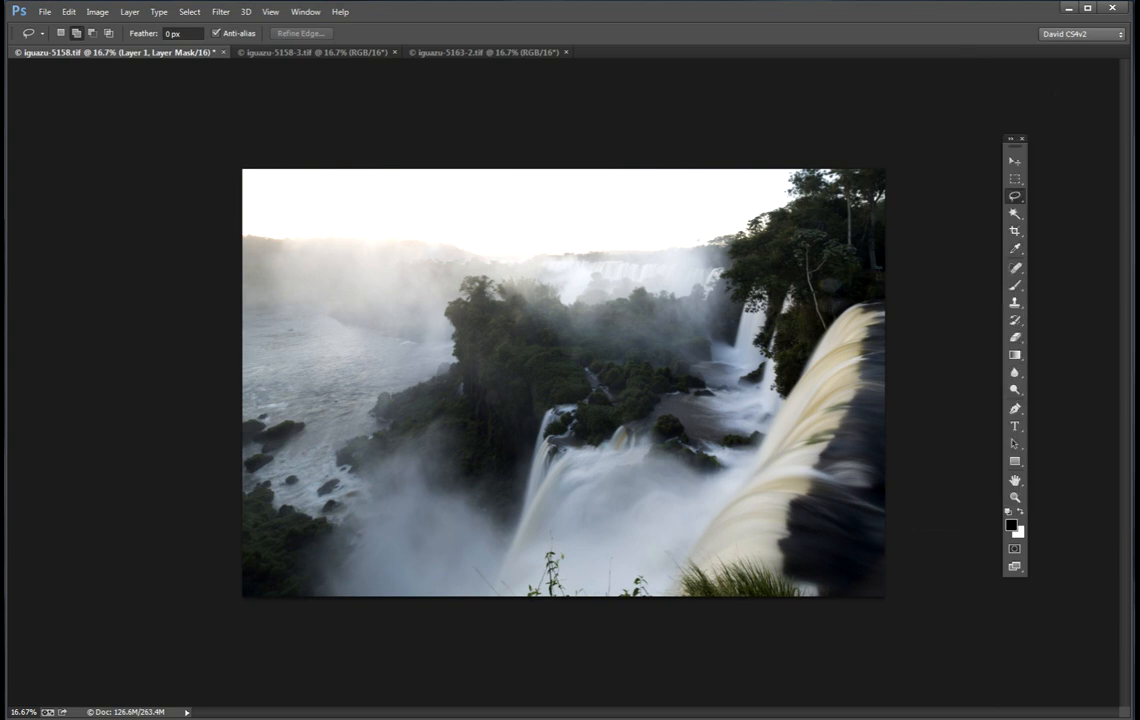
# Step: Show the layer stack and toggle Layer 1's visibility to compare the masked blend with the Background
pyautogui.moveTo(1139, 10); pyautogui.dragTo(99, 117)
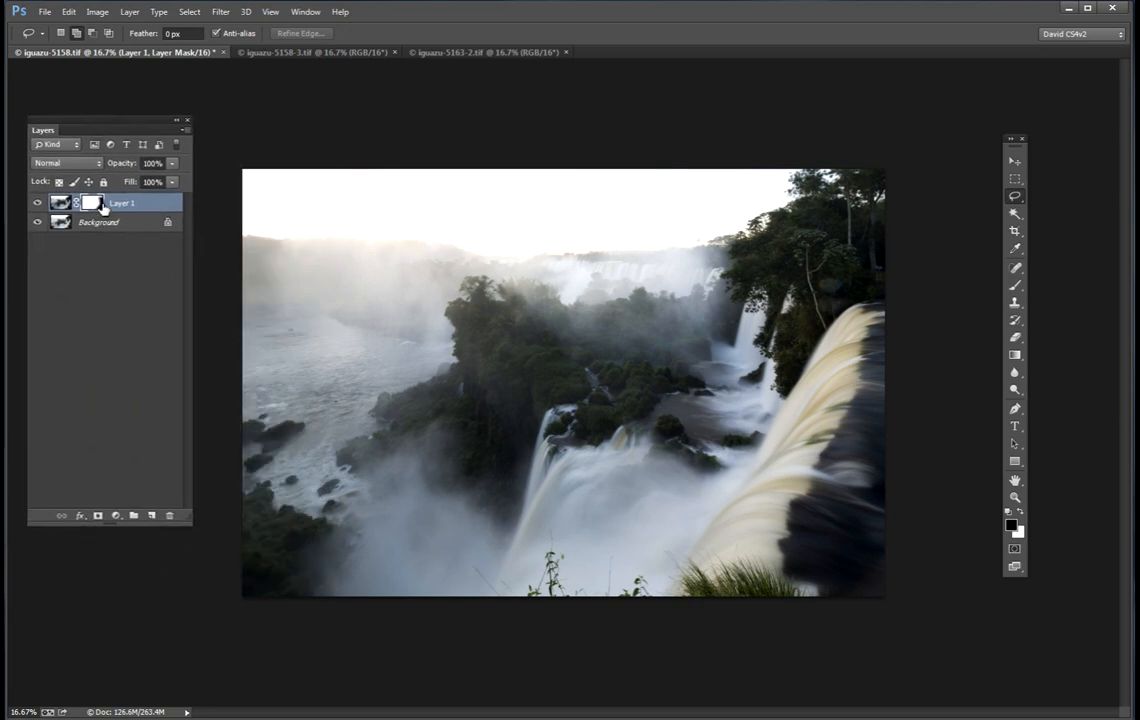
pyautogui.click(38, 205)
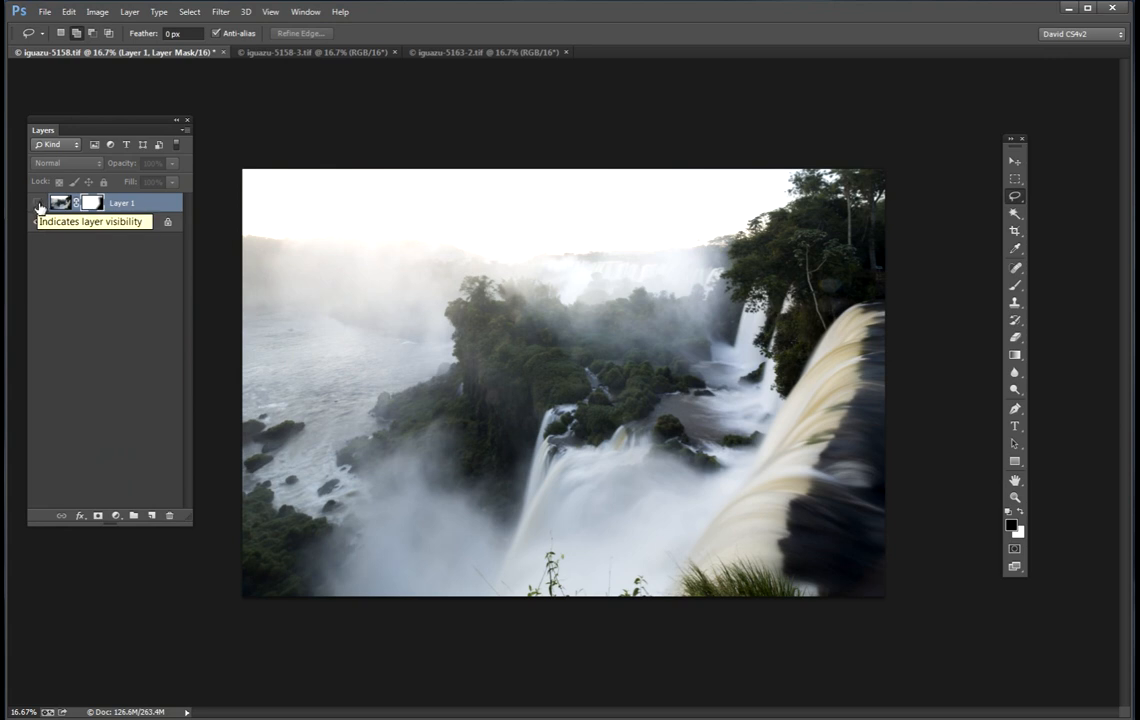
pyautogui.click(39, 205)
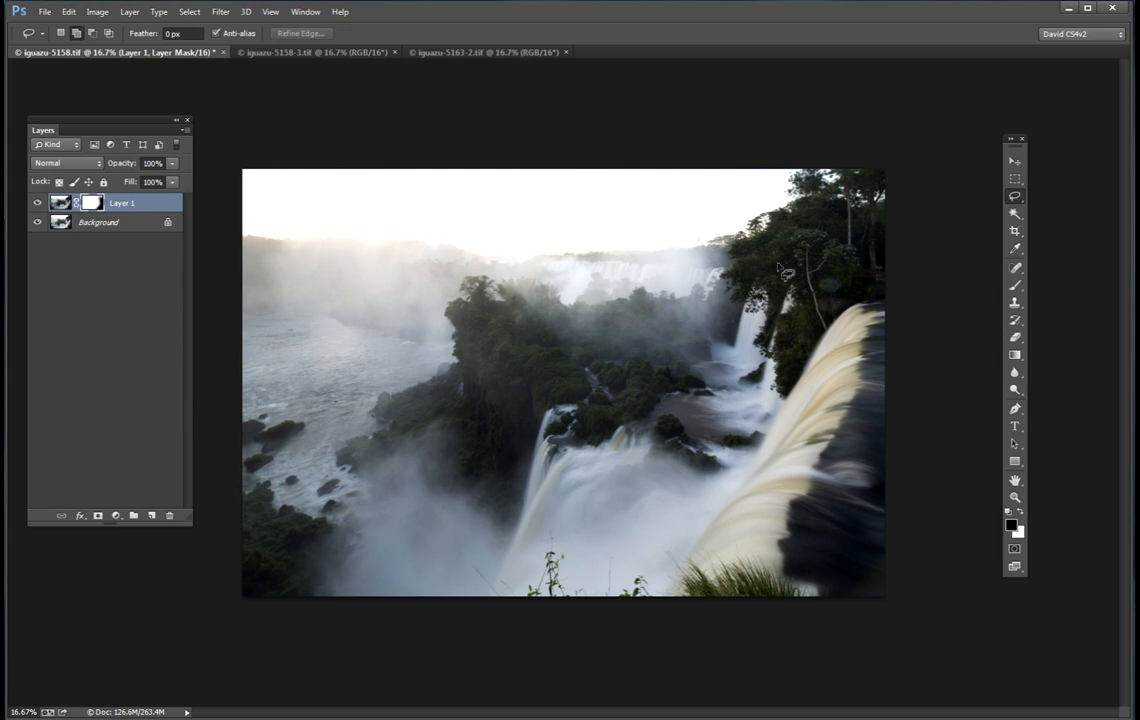
pyautogui.click(38, 205)
pyautogui.click(39, 204)
# Step: Make Layer 1's image, rather than its mask, the active target and reposition the layer stack beside the photo
pyautogui.click(97, 226)
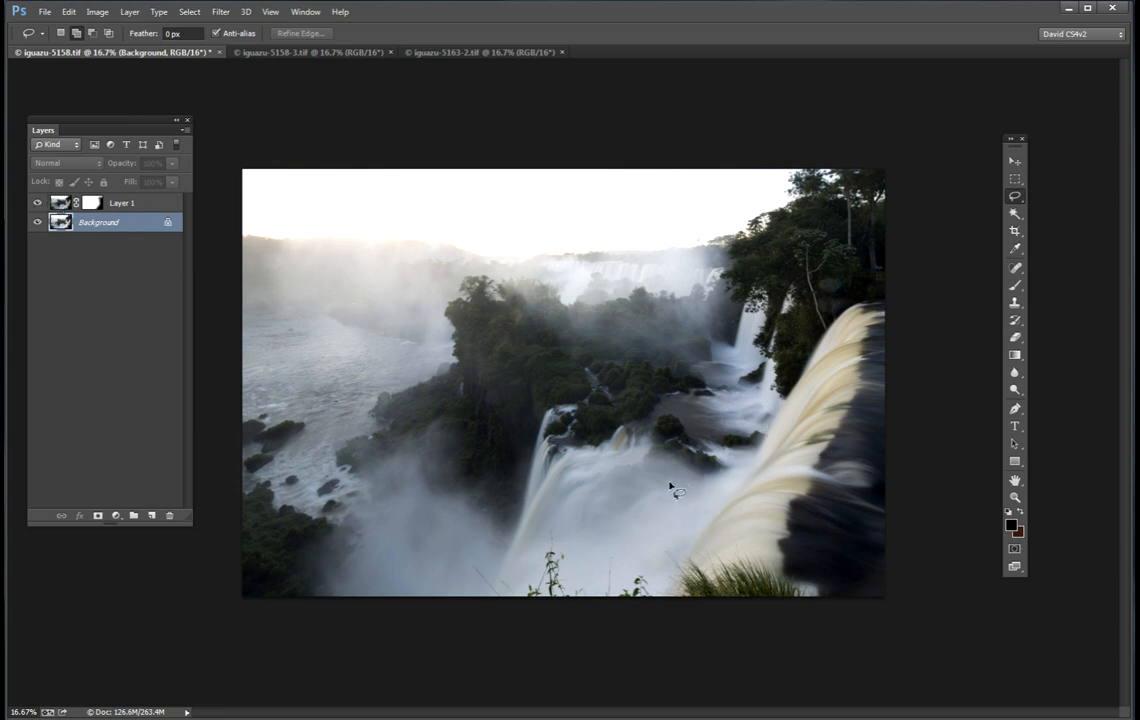
pyautogui.click(60, 204)
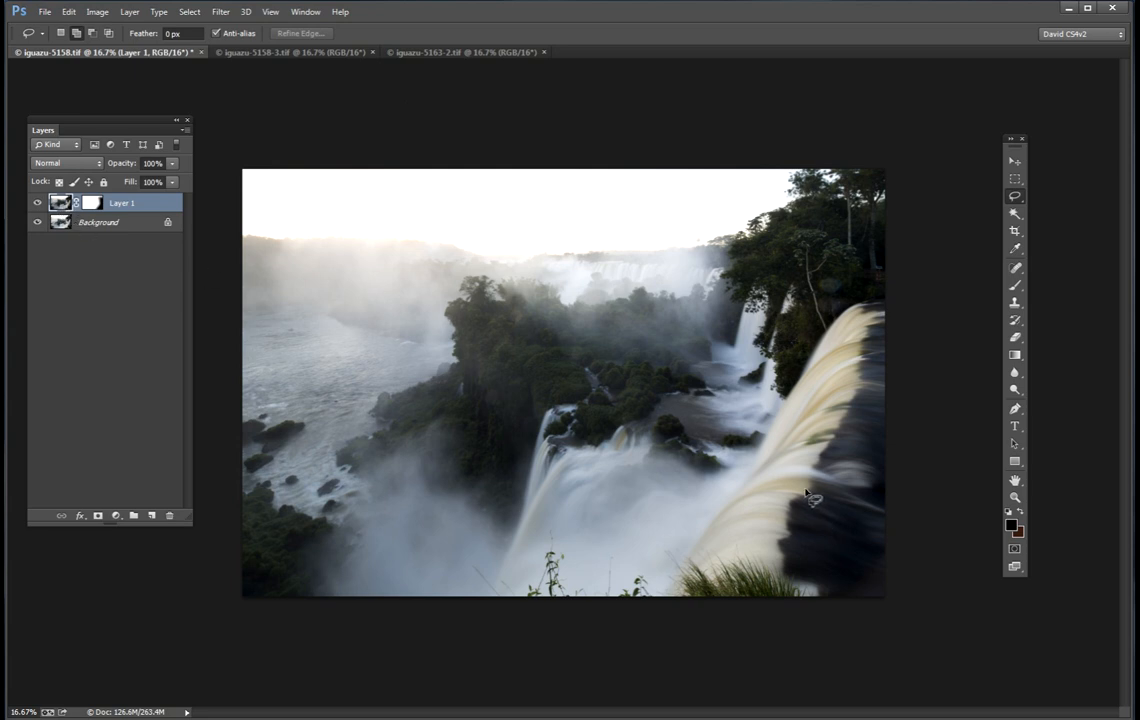
pyautogui.moveTo(86, 127); pyautogui.dragTo(104, 220)
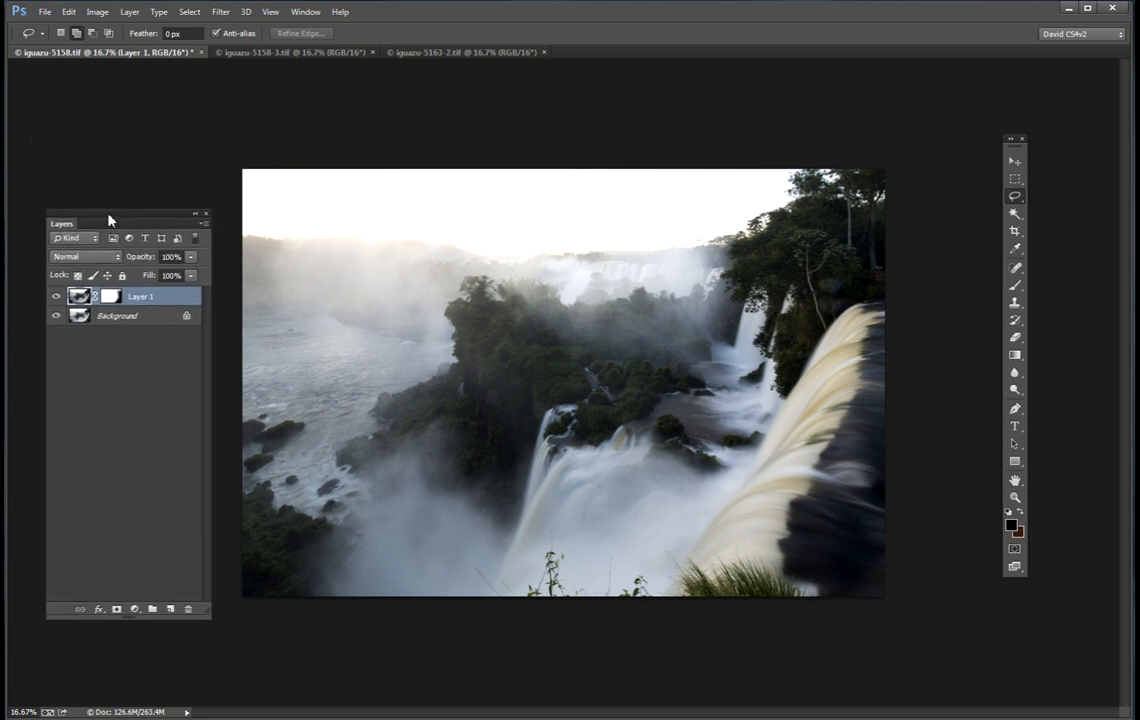
# Step: Run the select all cut & close action on iguazu-5158-3.tif
pyautogui.click(271, 56)
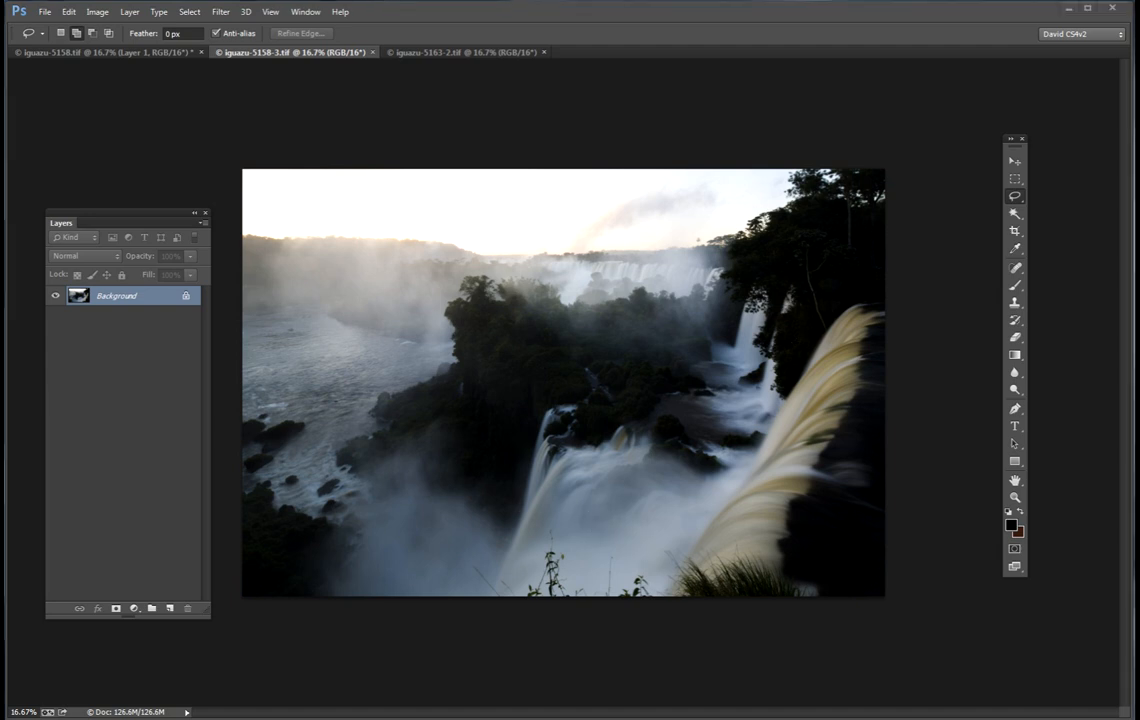
pyautogui.moveTo(1139, 52); pyautogui.dragTo(1020, 72)
pyautogui.click(988, 402)
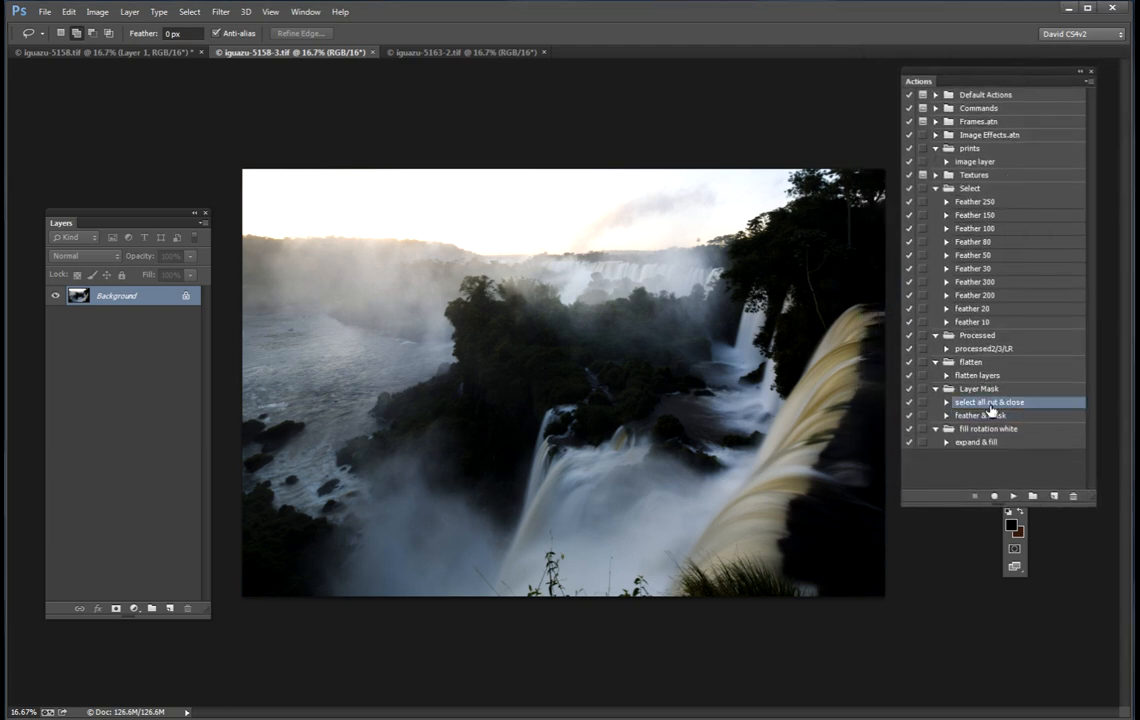
pyautogui.click(1013, 497)
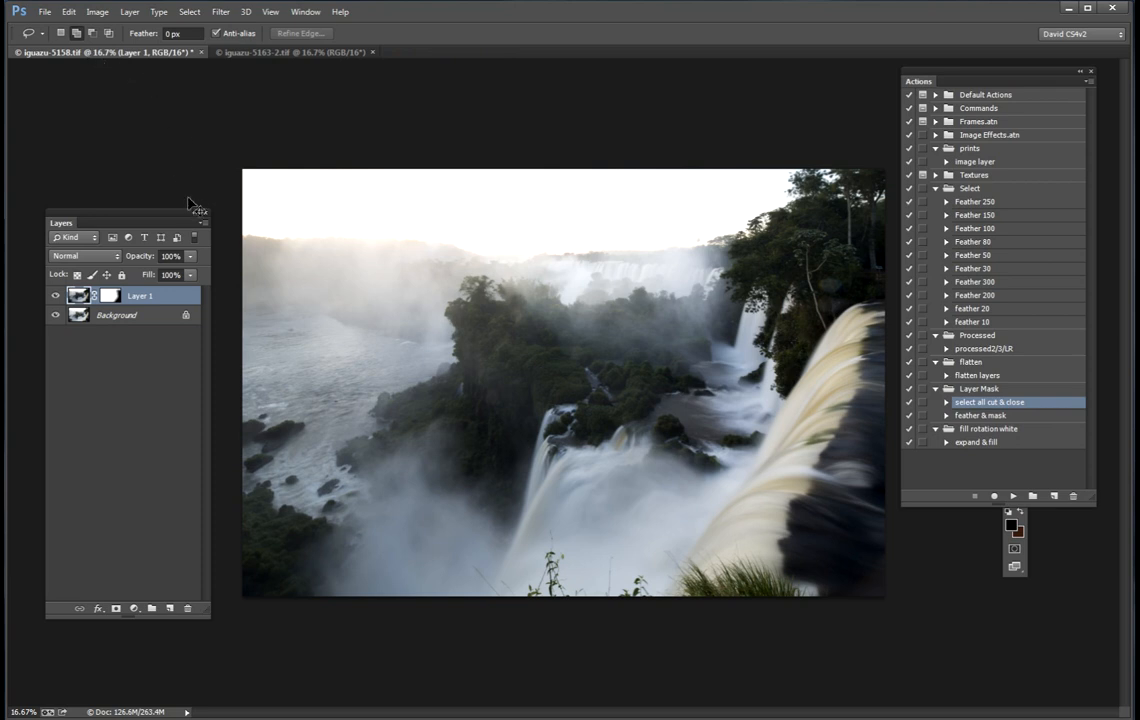
# Step: Paste the cut exposure above Layer 1 in iguazu-5158.tif and clear the workspace around the photo
pyautogui.hotkey('ctrl', 'v')
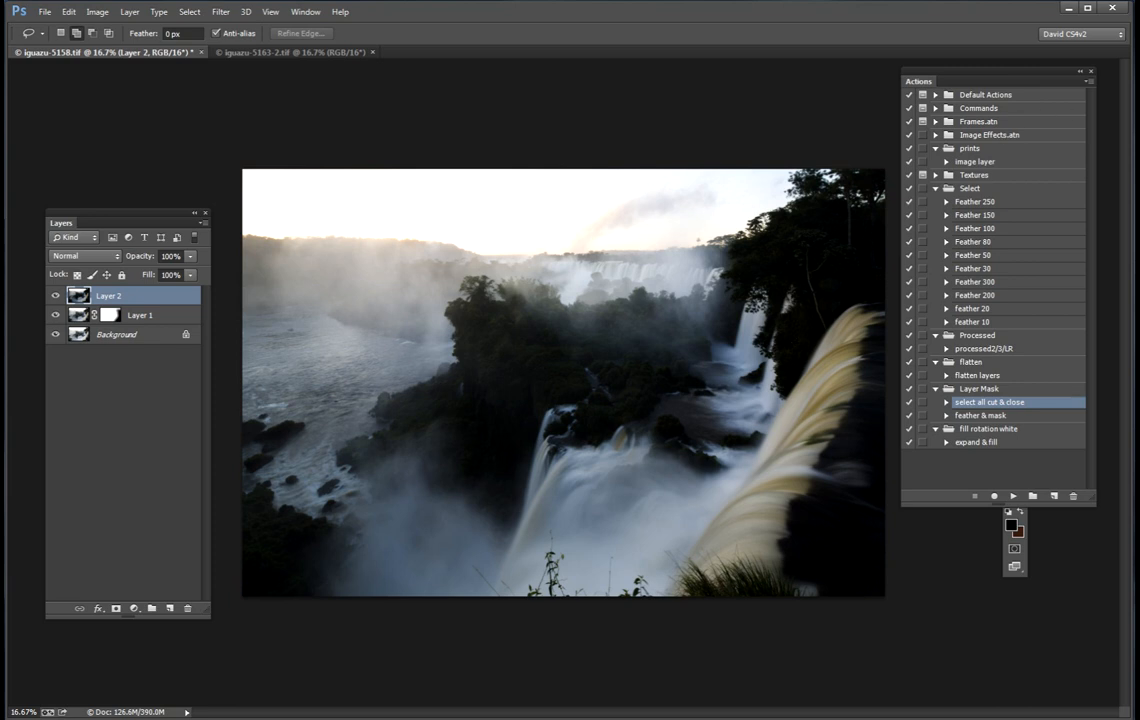
pyautogui.moveTo(969, 73); pyautogui.dragTo(1139, 90)
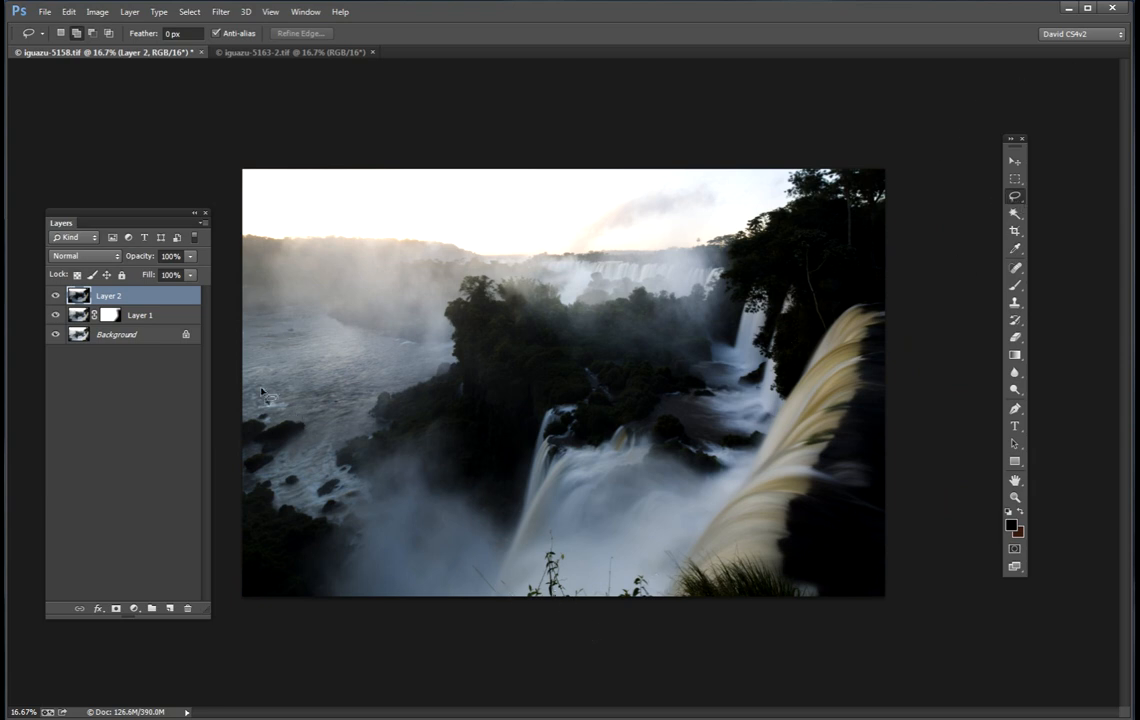
pyautogui.moveTo(210, 405); pyautogui.dragTo(163, 397)
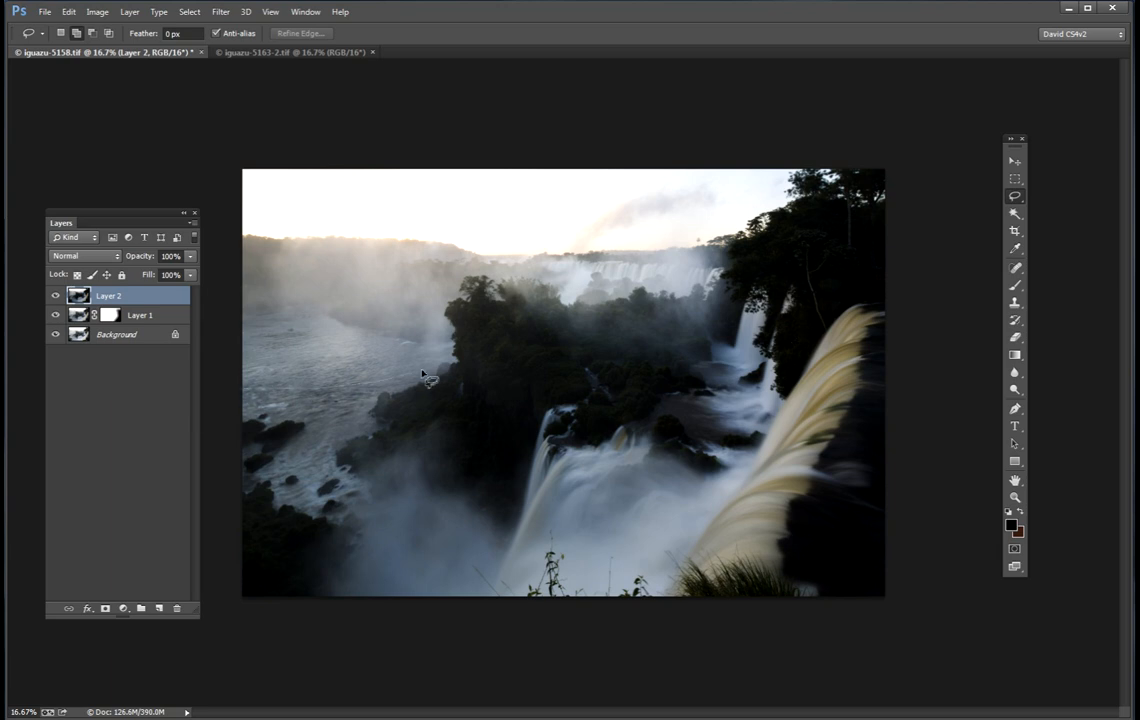
# Step: Lasso the bright sky, distant falls and upper river, adding the misty foreground water between the waterfalls to the selection
pyautogui.moveTo(467, 296)
pyautogui.mouseDown()
pyautogui.moveTo(699, 292)
pyautogui.moveTo(745, 237)
pyautogui.moveTo(769, 238)
pyautogui.moveTo(816, 197)
pyautogui.moveTo(865, 219)
pyautogui.moveTo(876, 211)
pyautogui.moveTo(856, 189)
pyautogui.moveTo(143, 269)
pyautogui.moveTo(133, 391)
pyautogui.moveTo(160, 370)
pyautogui.mouseUp()
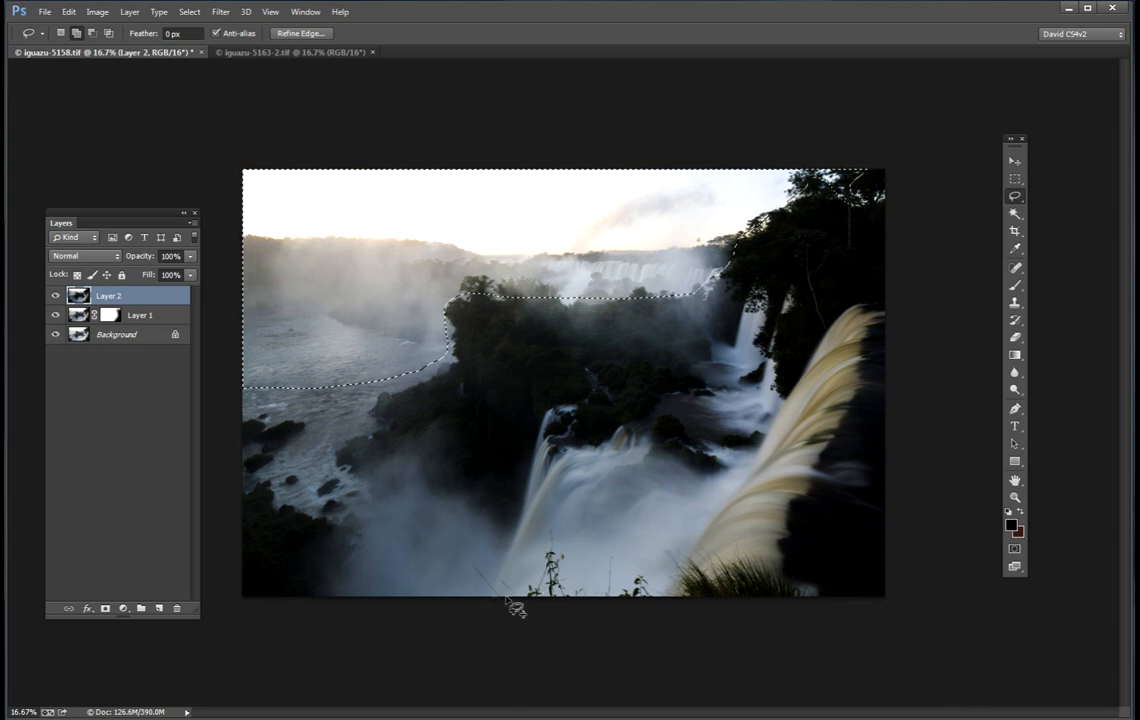
pyautogui.moveTo(607, 455)
pyautogui.mouseDown()
pyautogui.moveTo(712, 505)
pyautogui.moveTo(662, 606)
pyautogui.moveTo(534, 662)
pyautogui.moveTo(448, 667)
pyautogui.mouseUp()
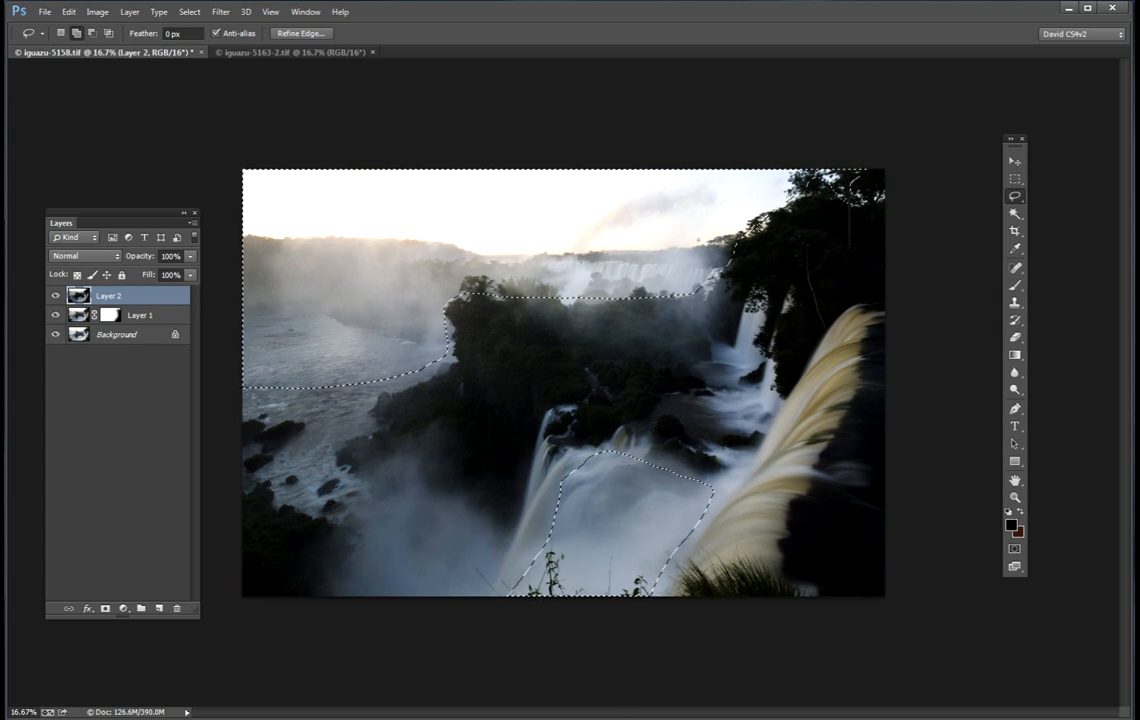
# Step: Run the feather & mask action to turn the sky and foreground water selection into a soft mask on Layer 2
pyautogui.hotkey('alt', 'F9')
pyautogui.moveTo(1046, 82); pyautogui.dragTo(1012, 92)
pyautogui.click(1011, 435)
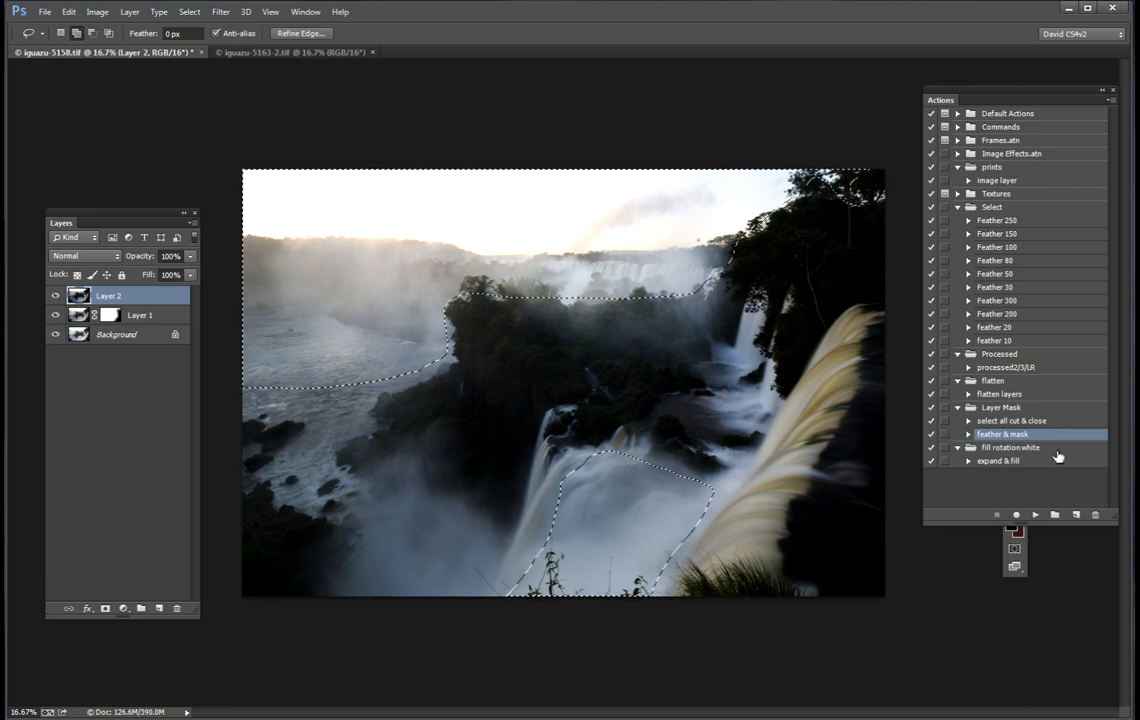
pyautogui.click(1035, 515)
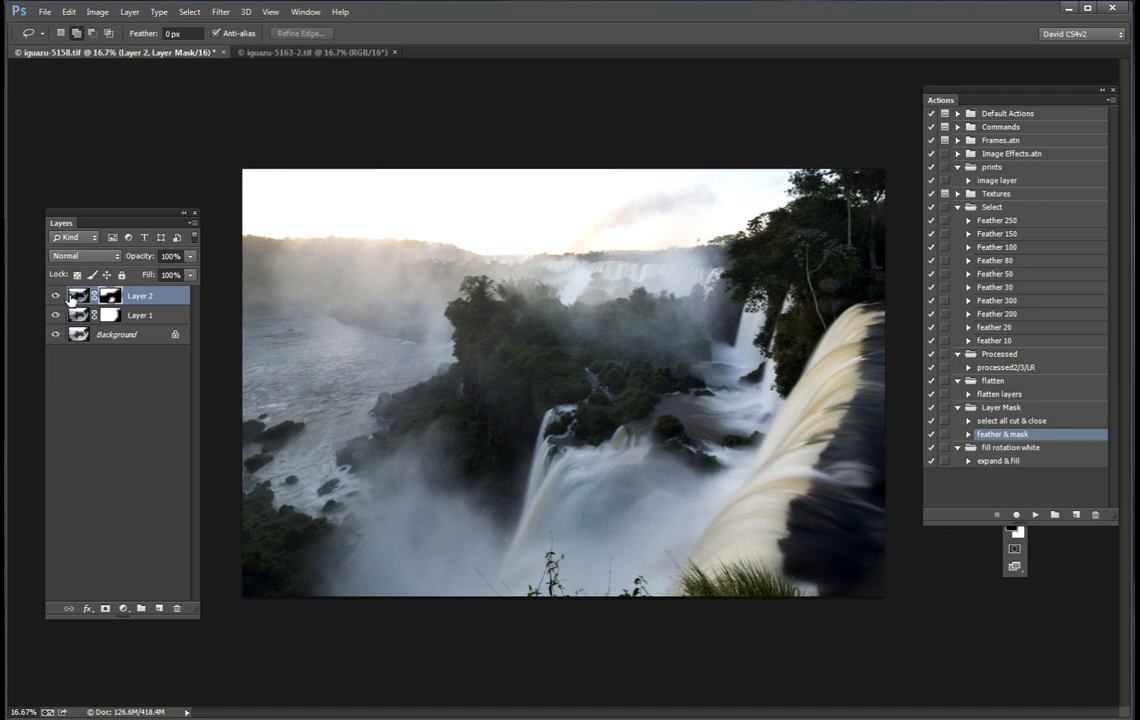
# Step: Toggle the visibility of Layer 2 and Layer 1 to compare the masked blend with the Background
pyautogui.click(56, 296)
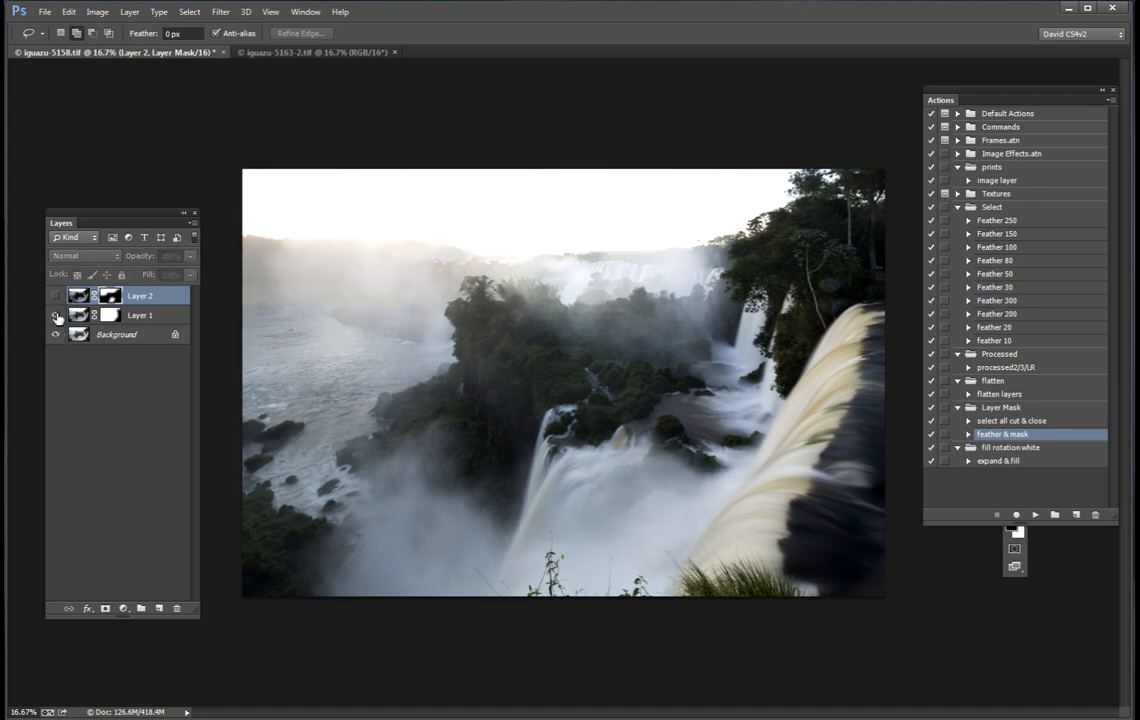
pyautogui.click(57, 316)
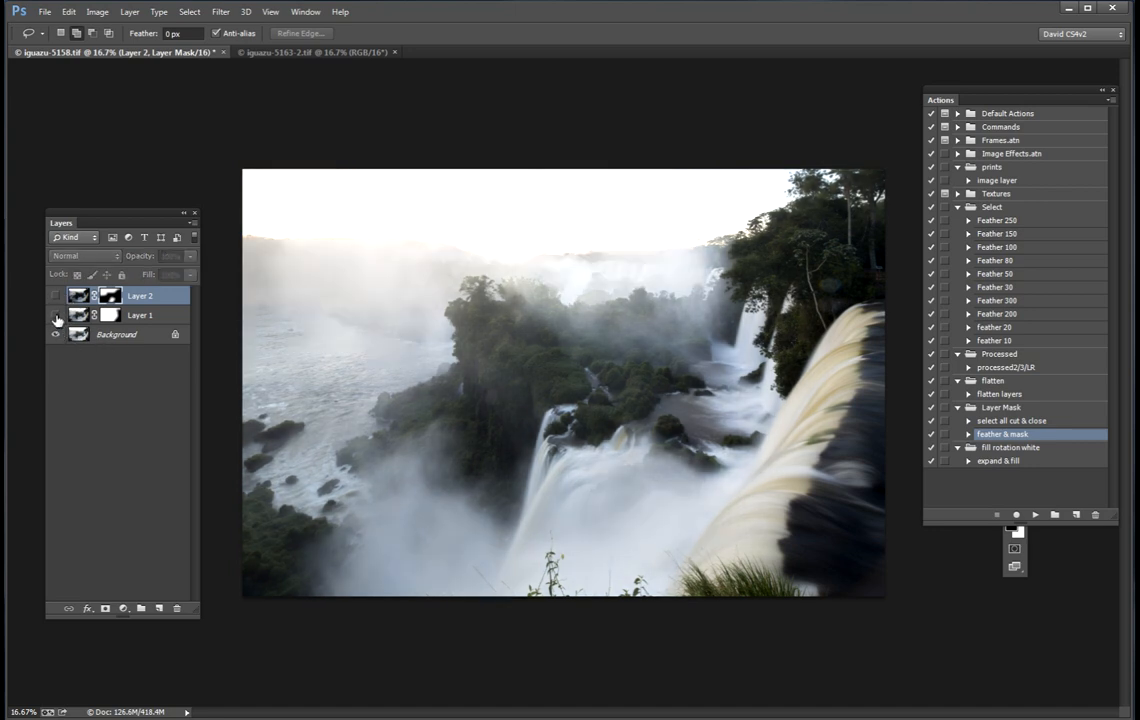
pyautogui.click(56, 316)
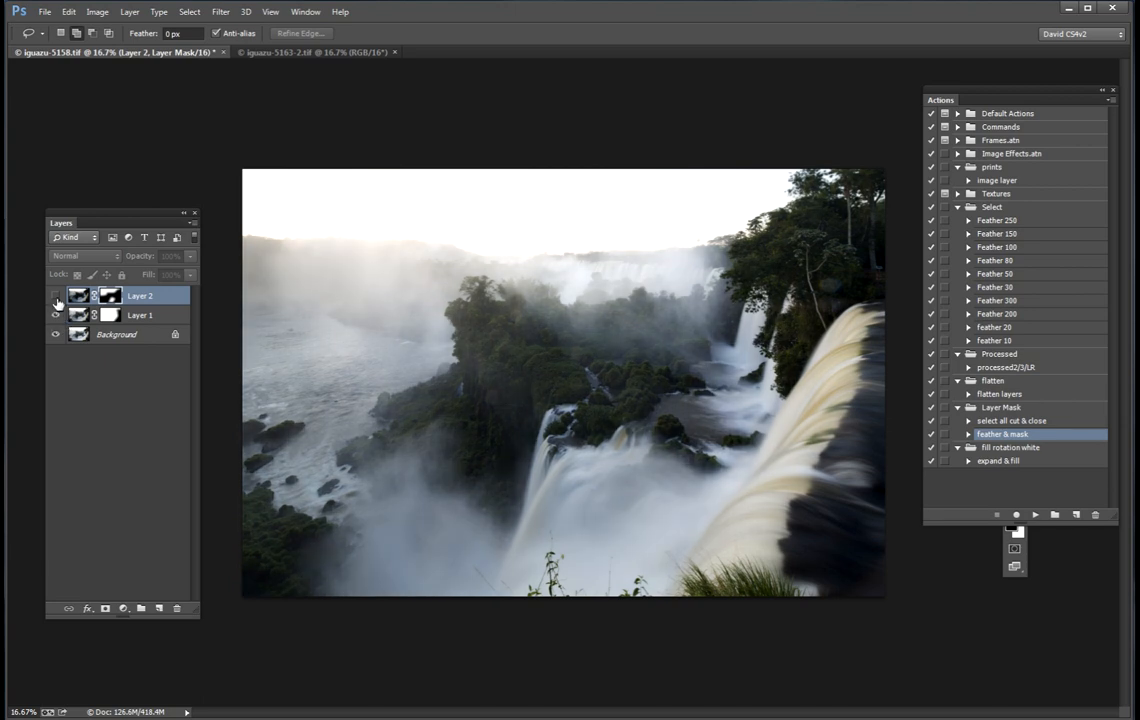
pyautogui.click(56, 296)
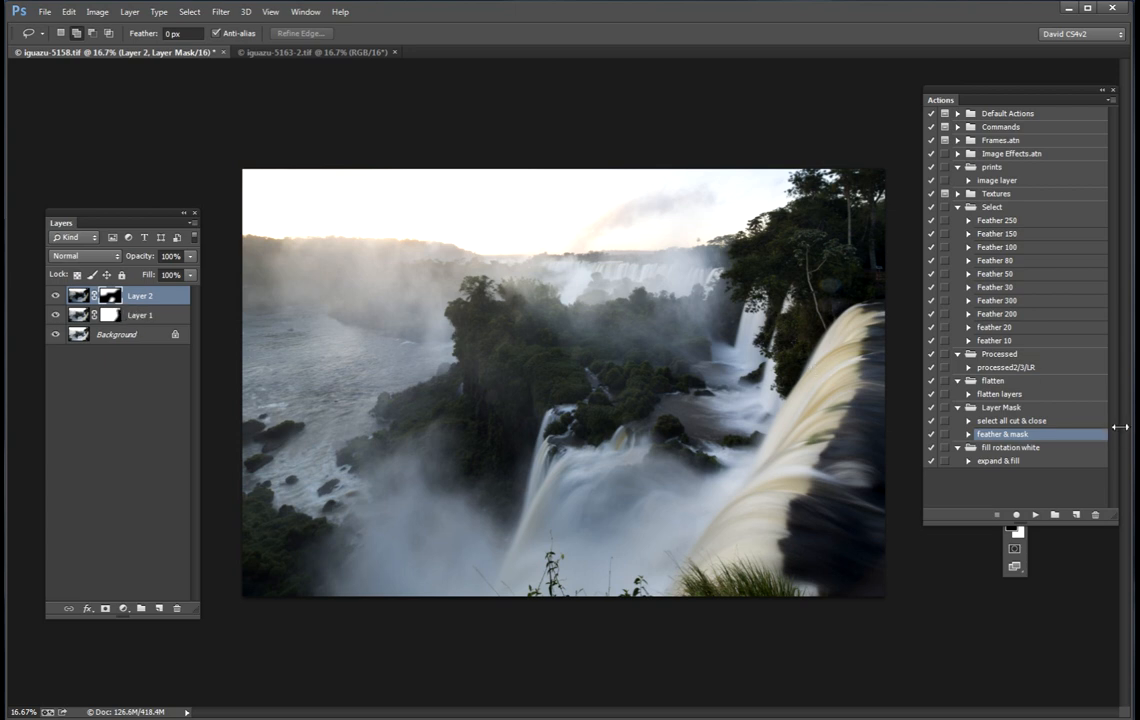
# Step: Run the select all cut & close action on iguazu-5163-2.tif and paste the exposure above Layer 2 in iguazu-5158.tif
pyautogui.click(294, 54)
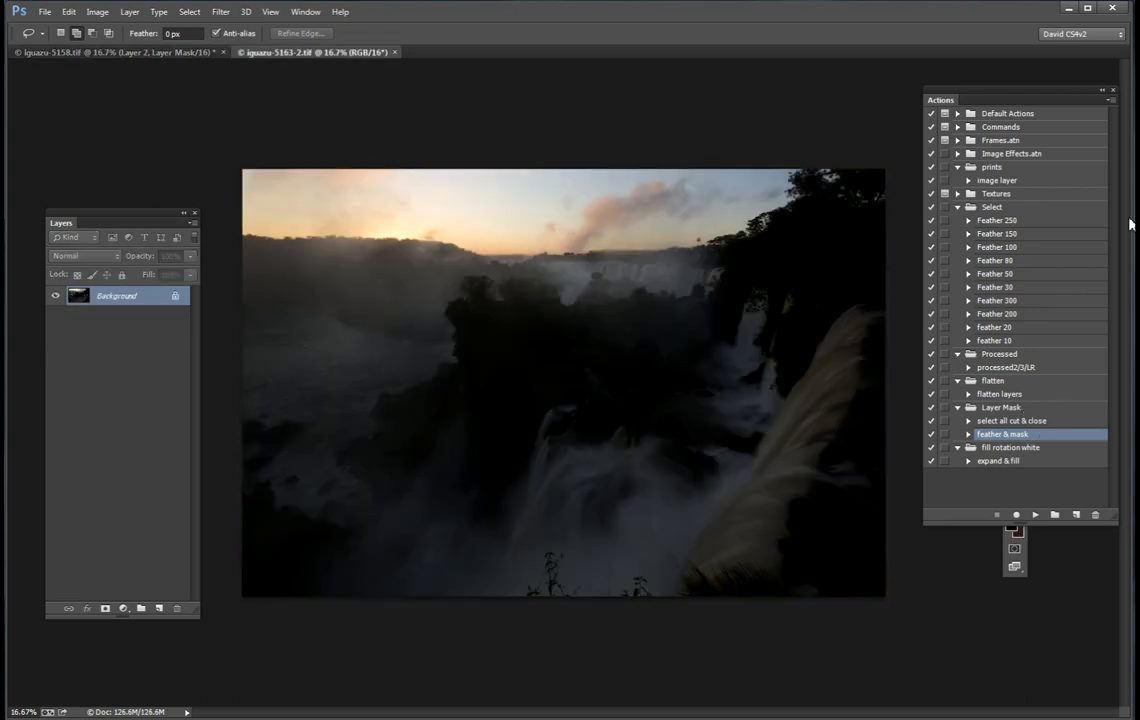
pyautogui.click(1010, 421)
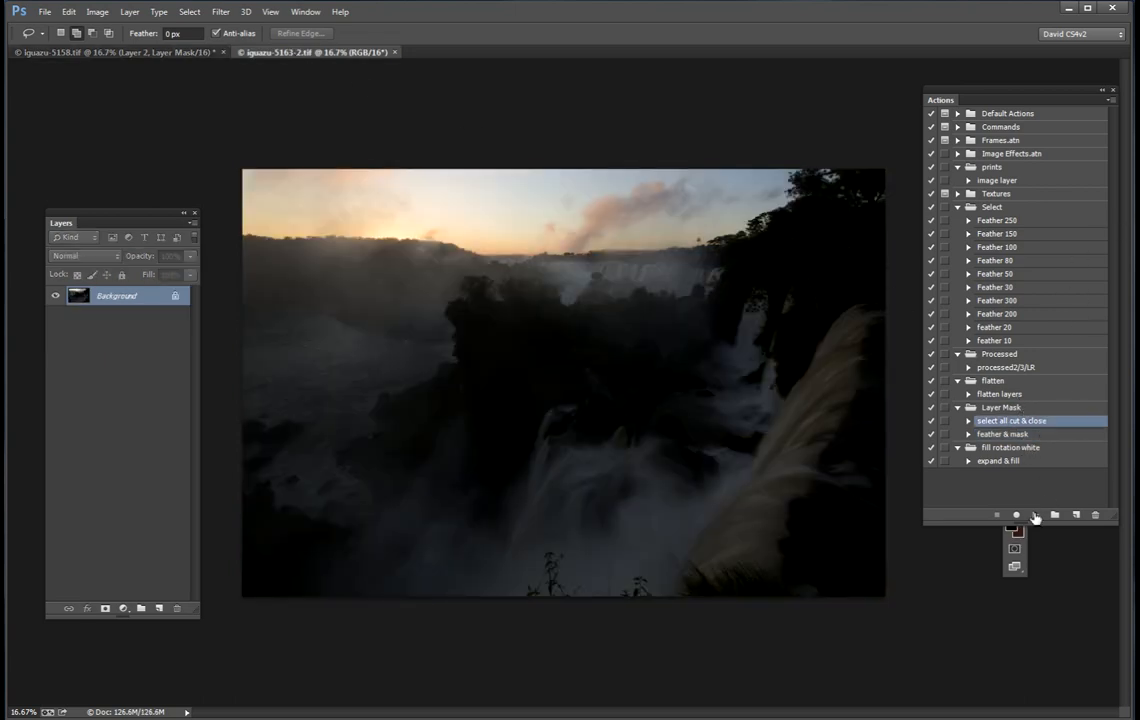
pyautogui.click(1036, 515)
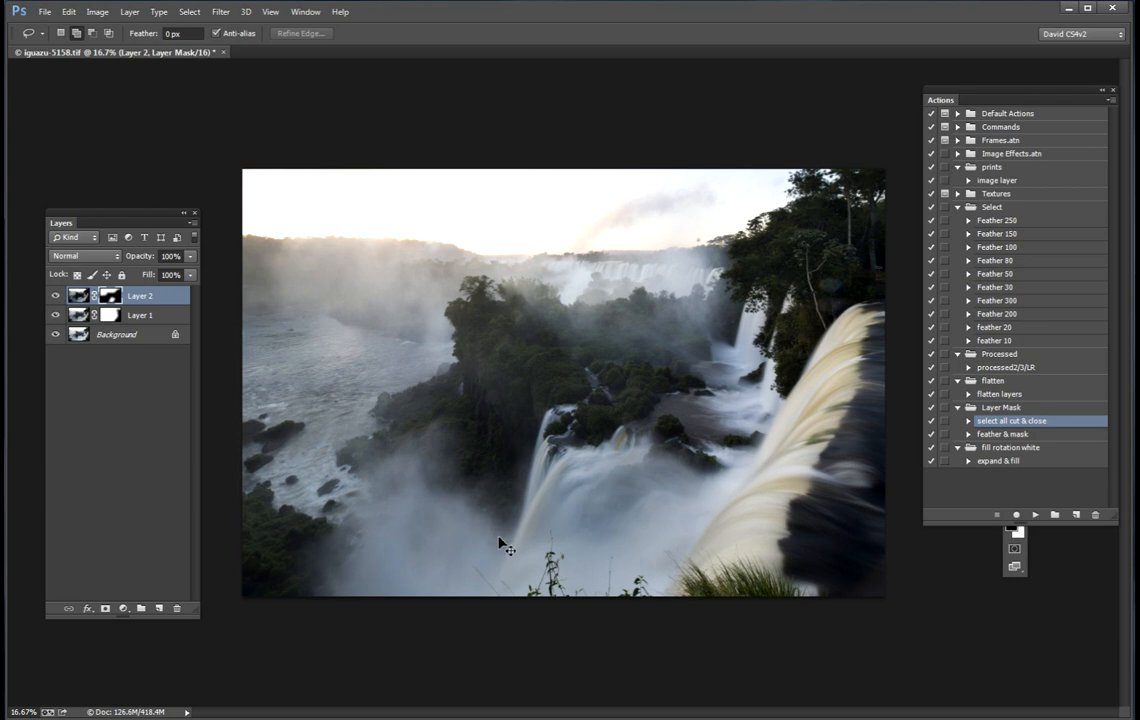
pyautogui.hotkey('ctrl', 'v')
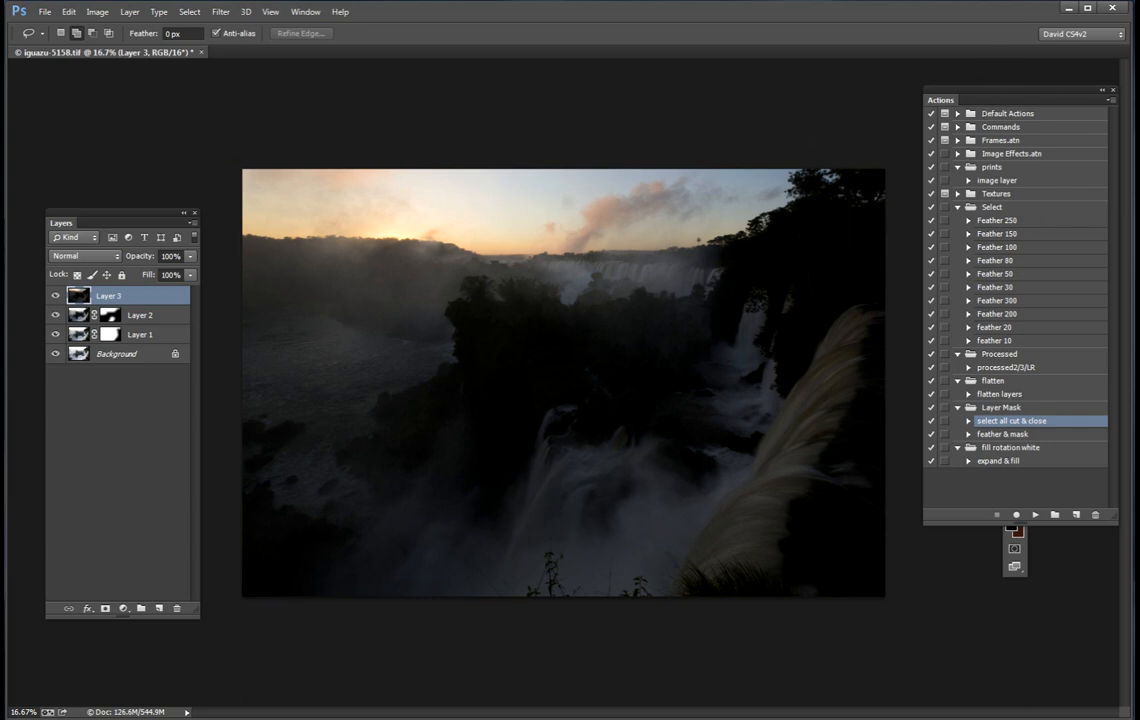
# Step: Clear the space beside the photo and lasso the sky on Layer 3 along the horizon and treetops
pyautogui.moveTo(1022, 91); pyautogui.dragTo(1139, 91)
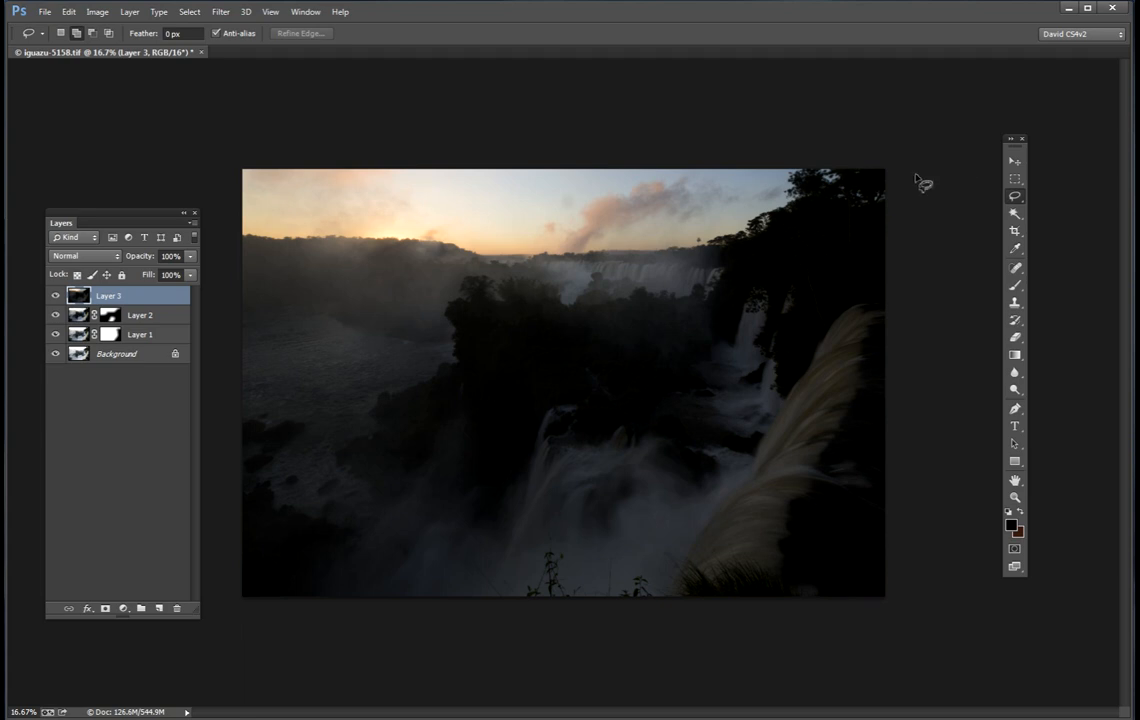
pyautogui.moveTo(235, 250)
pyautogui.mouseDown()
pyautogui.moveTo(435, 265)
pyautogui.moveTo(700, 258)
pyautogui.moveTo(822, 197)
pyautogui.moveTo(770, 158)
pyautogui.moveTo(790, 102)
pyautogui.moveTo(86, 60)
pyautogui.moveTo(150, 242)
pyautogui.mouseUp()
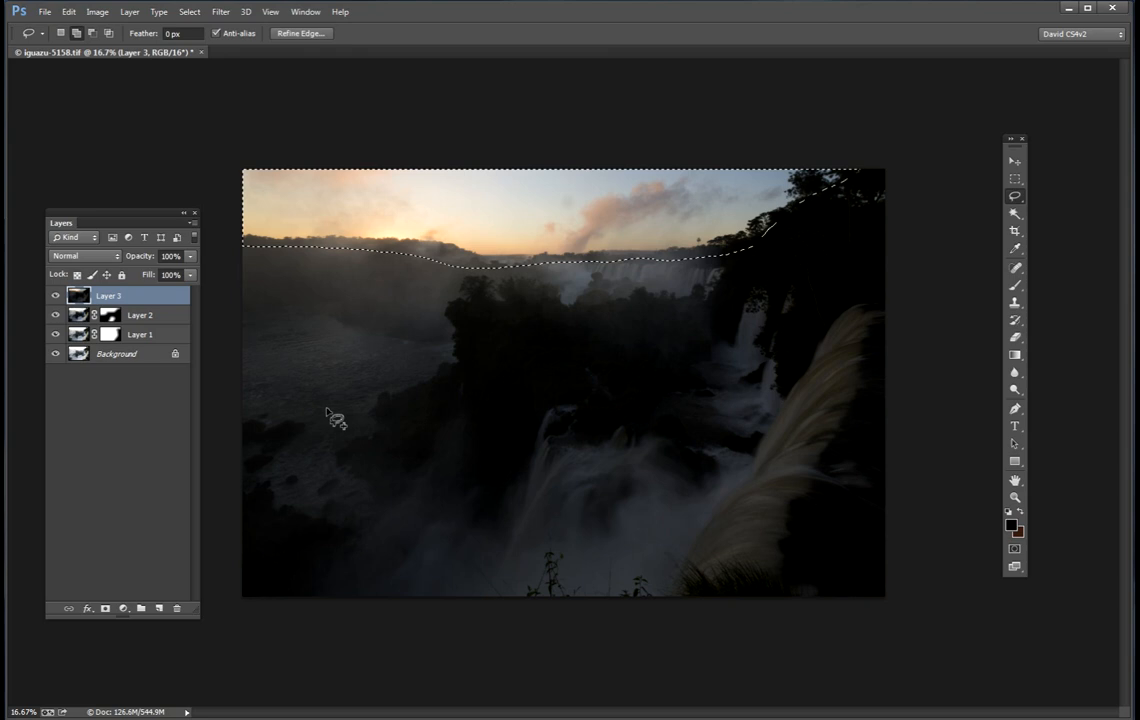
# Step: Check the feather & mask action's recorded commands and run it to mask Layer 3 to the selected sky
pyautogui.moveTo(1139, 146); pyautogui.dragTo(1024, 107)
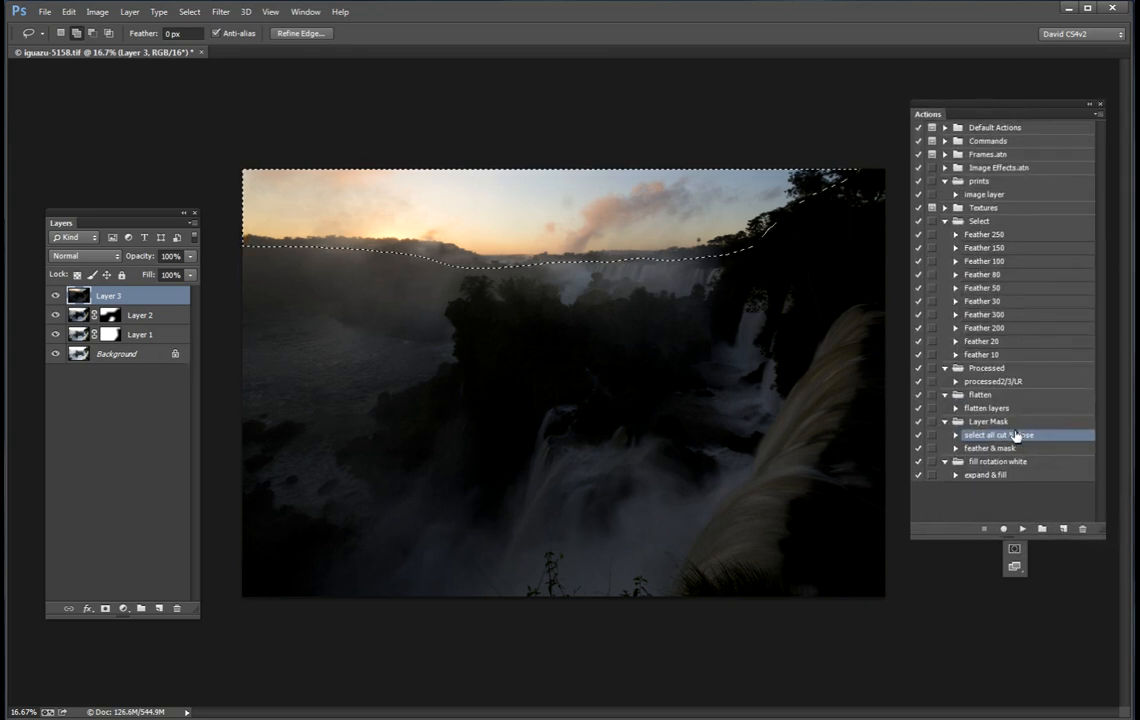
pyautogui.click(990, 448)
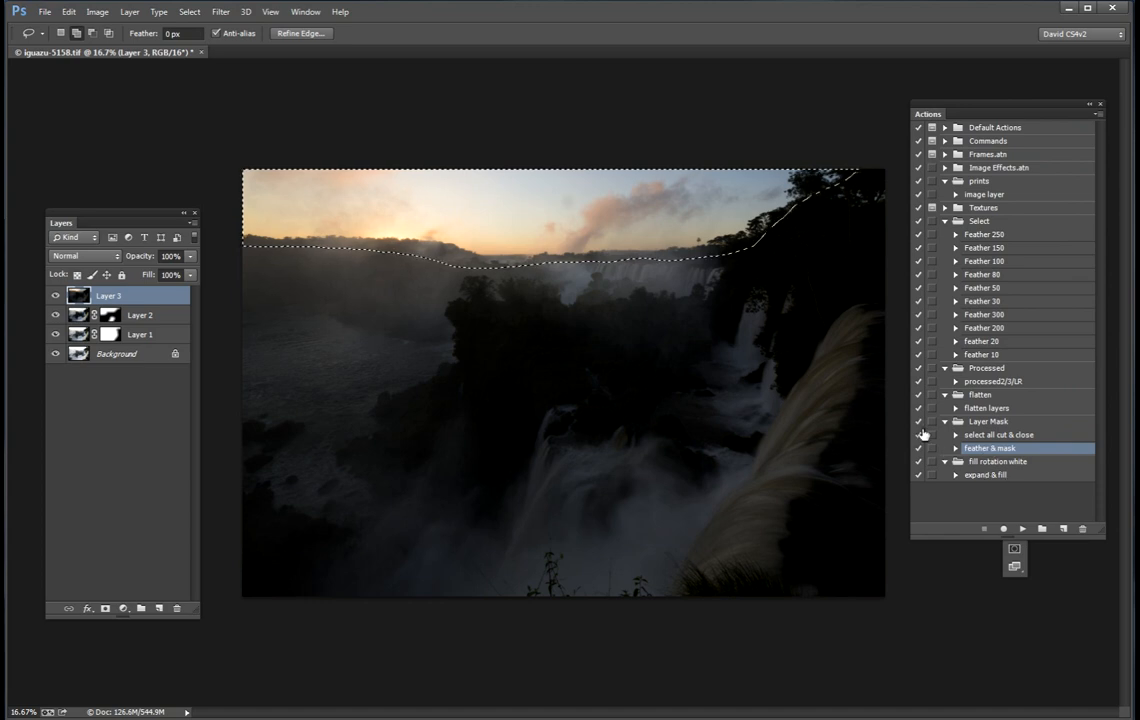
pyautogui.click(956, 448)
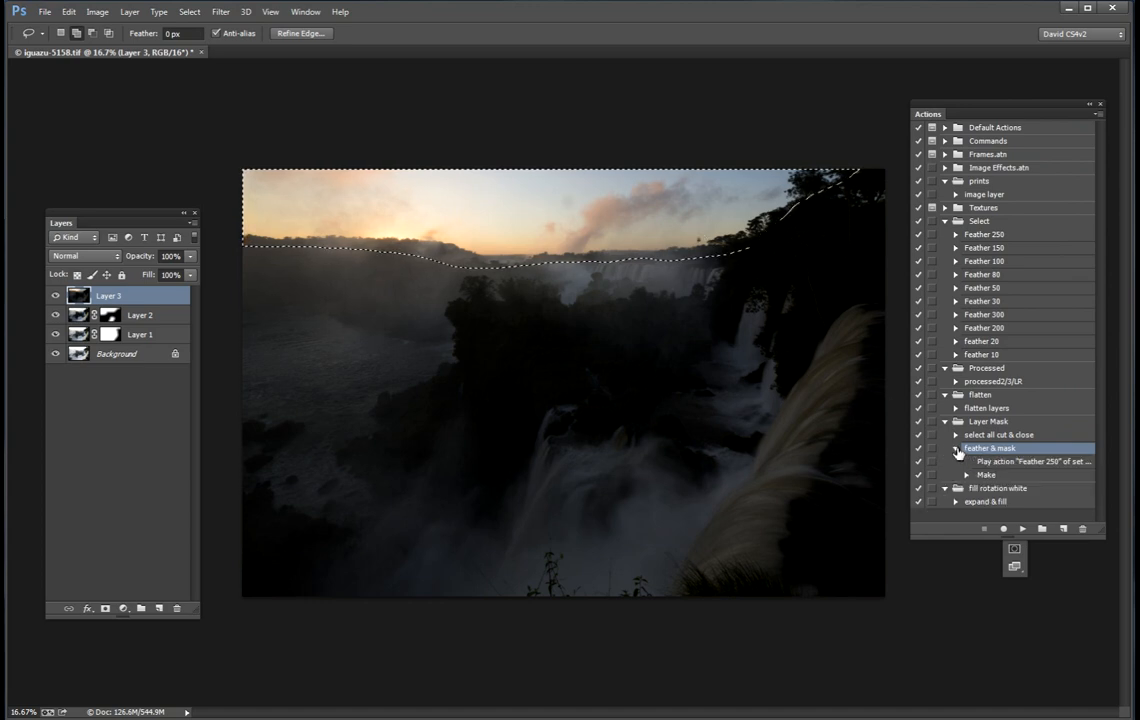
pyautogui.click(956, 448)
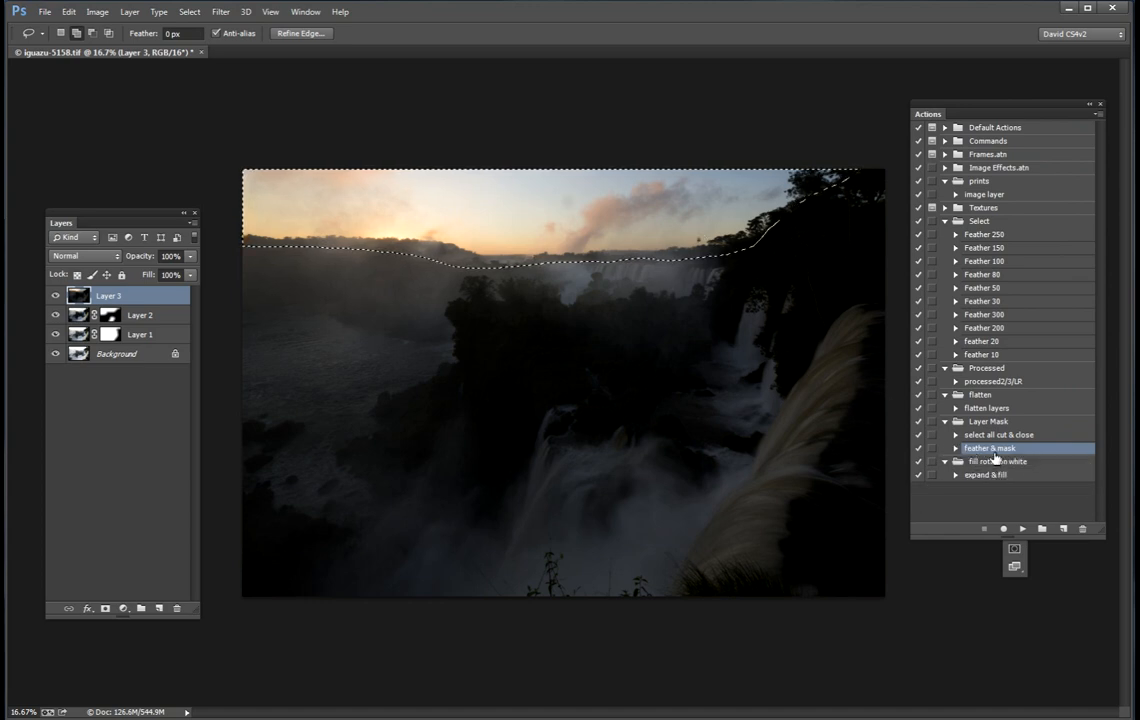
pyautogui.click(1022, 528)
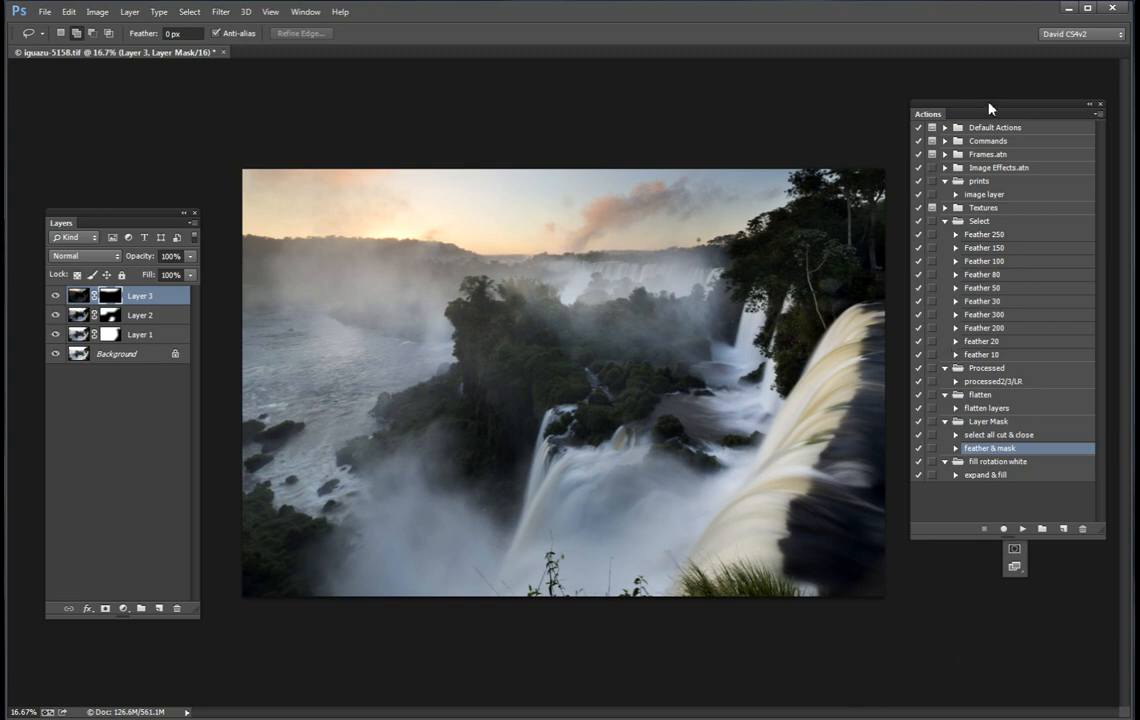
# Step: Clear the space beside the photo and toggle each layer's visibility in turn to review its contribution to the blend
pyautogui.moveTo(990, 106); pyautogui.dragTo(1138, 138)
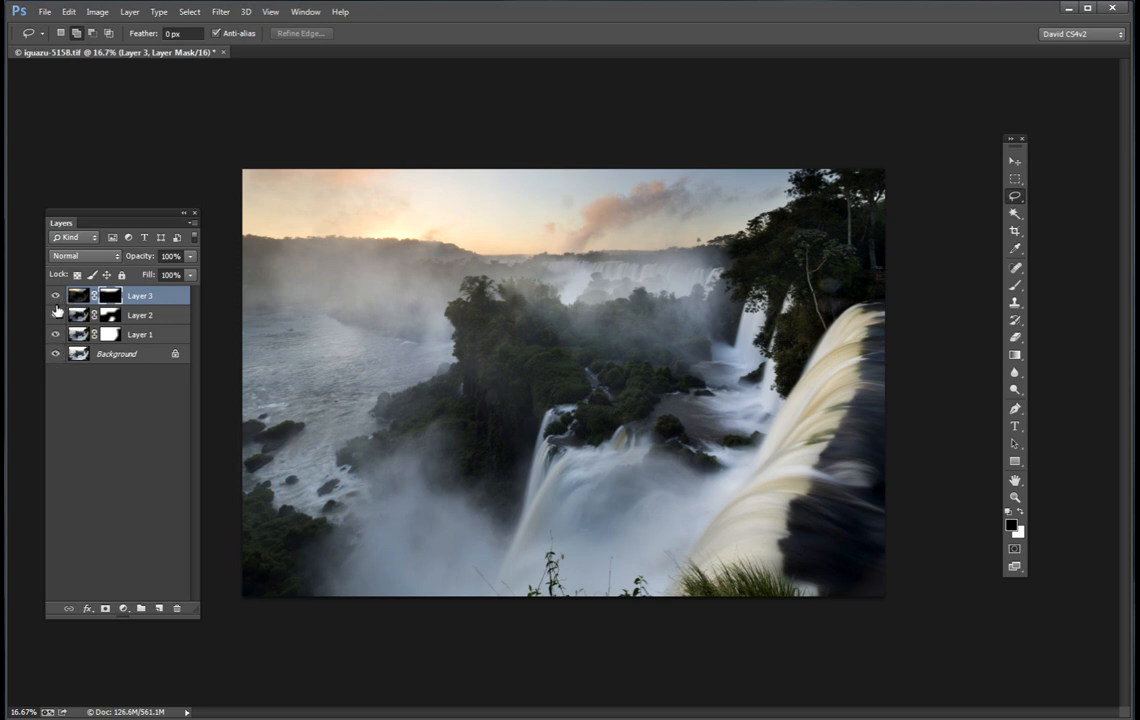
pyautogui.click(57, 298)
pyautogui.click(57, 298)
pyautogui.click(56, 316)
pyautogui.click(56, 316)
pyautogui.click(56, 316)
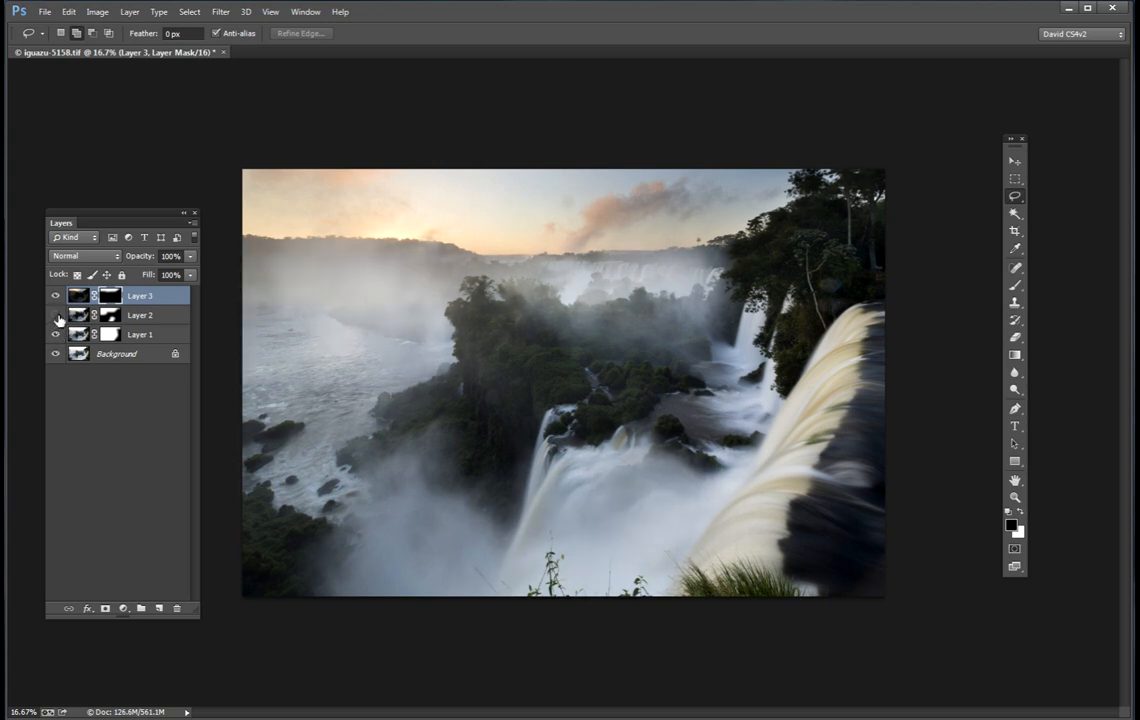
pyautogui.click(57, 317)
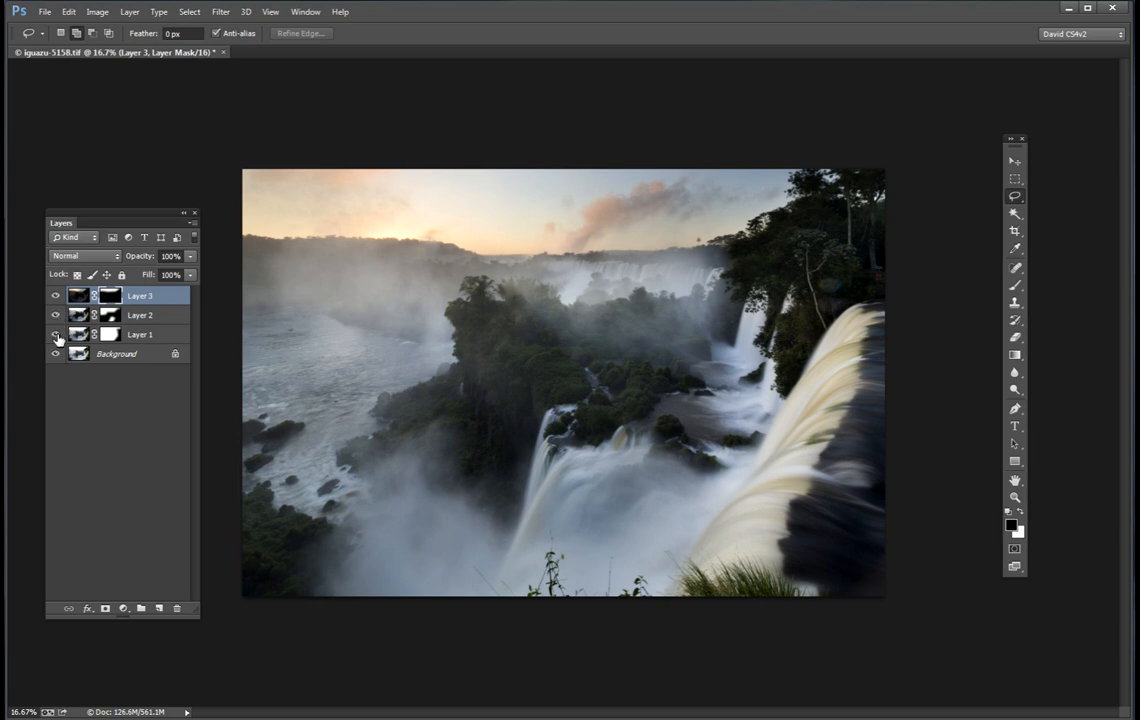
pyautogui.keyDown('alt'); pyautogui.click(56, 336); pyautogui.keyUp('alt')
pyautogui.keyDown('alt'); pyautogui.click(56, 336); pyautogui.keyUp('alt')
pyautogui.click(56, 354)
pyautogui.click(57, 354)
pyautogui.click(57, 354)
pyautogui.click(57, 354)
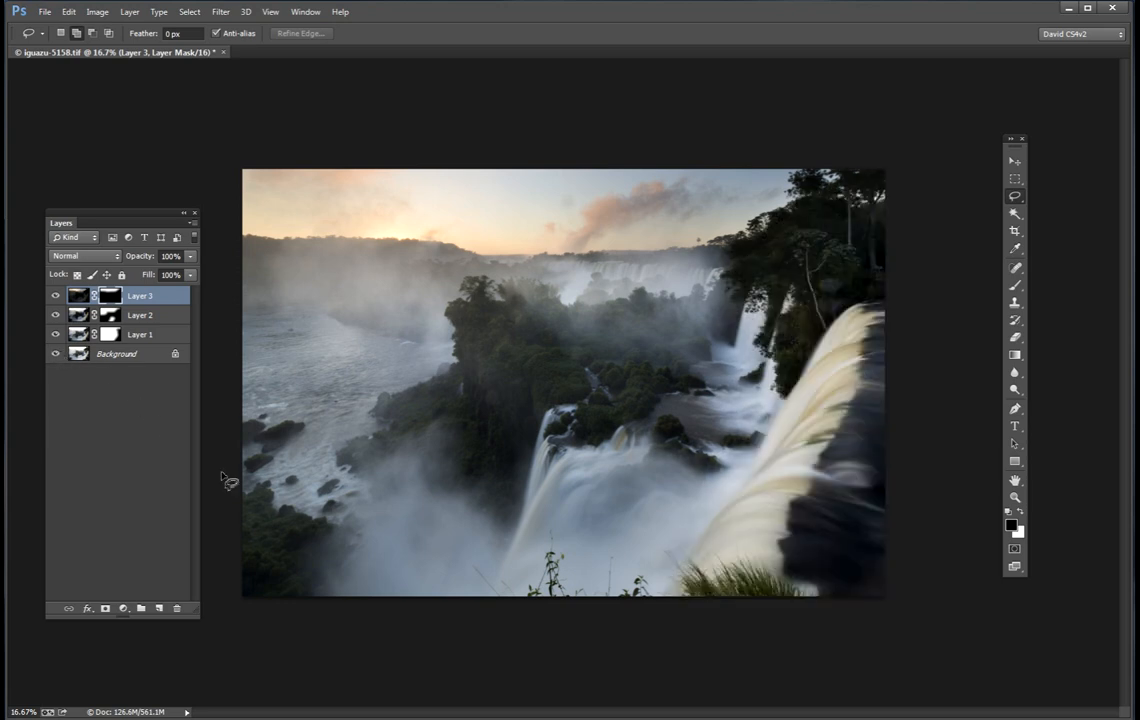